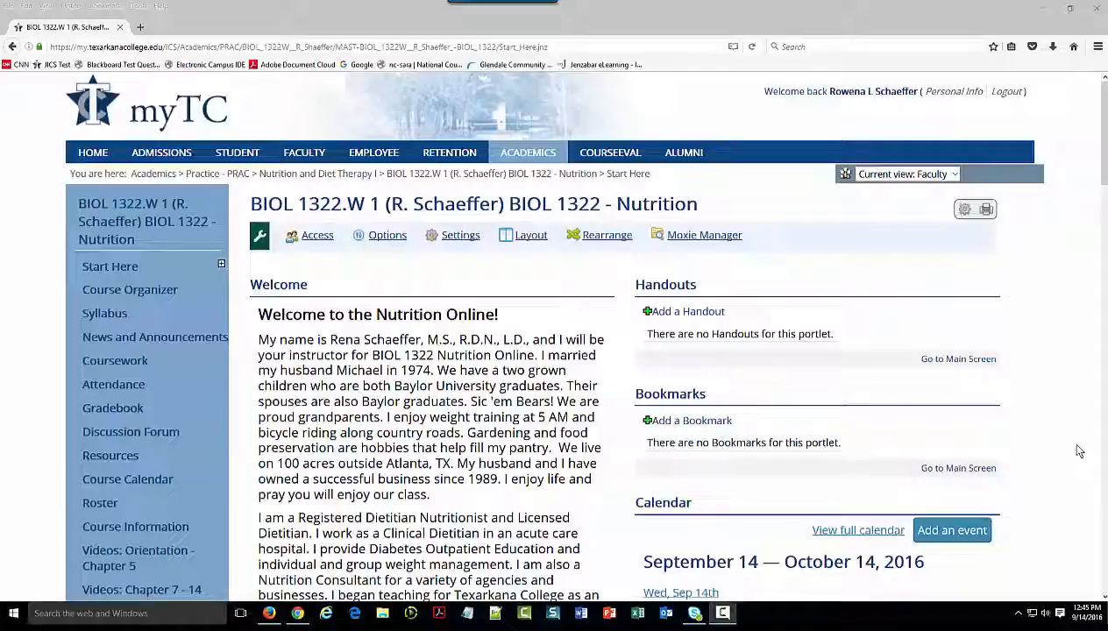
Start a new assignment in the Nutrition course's Coursework using the Online Test format
click(116, 363)
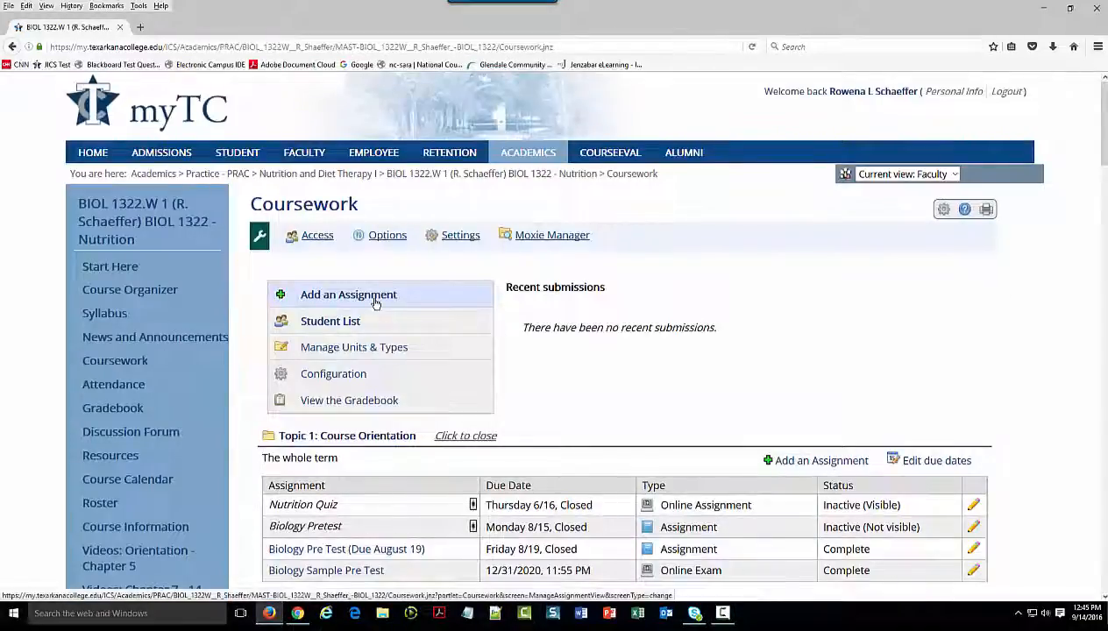
click(375, 299)
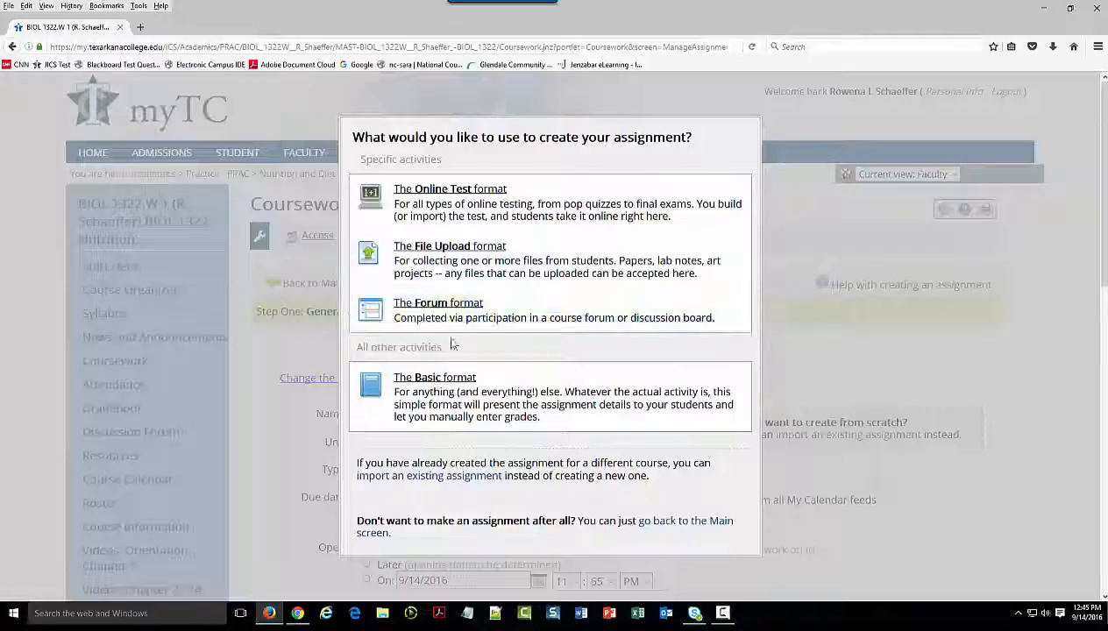
click(463, 205)
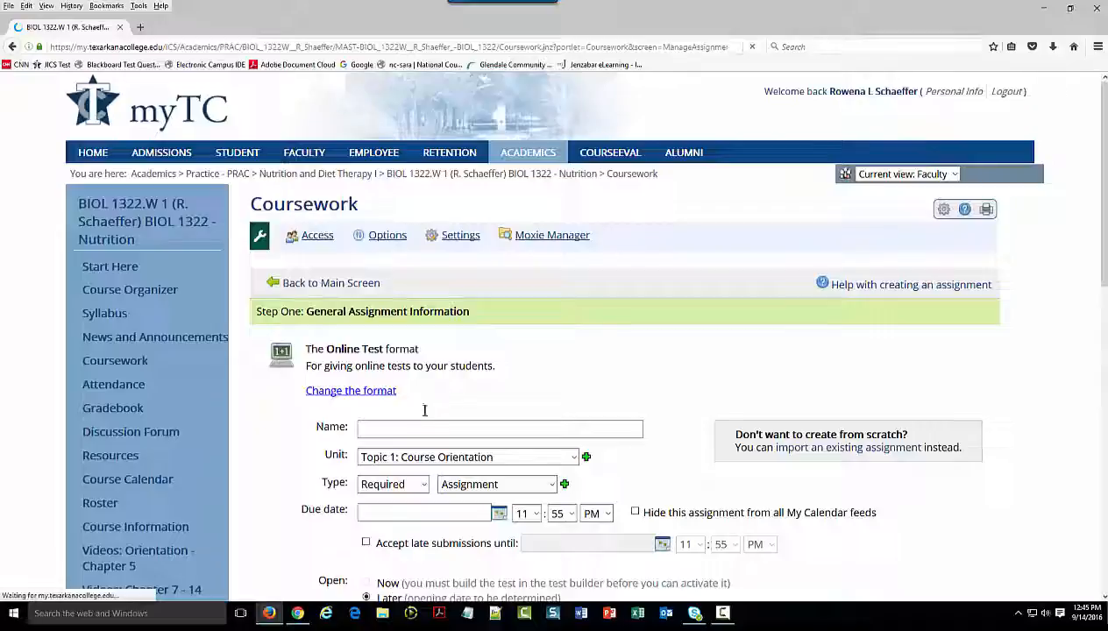
Name the new test "Exam 6: Chapters 8, 9 & 14"
click(423, 426)
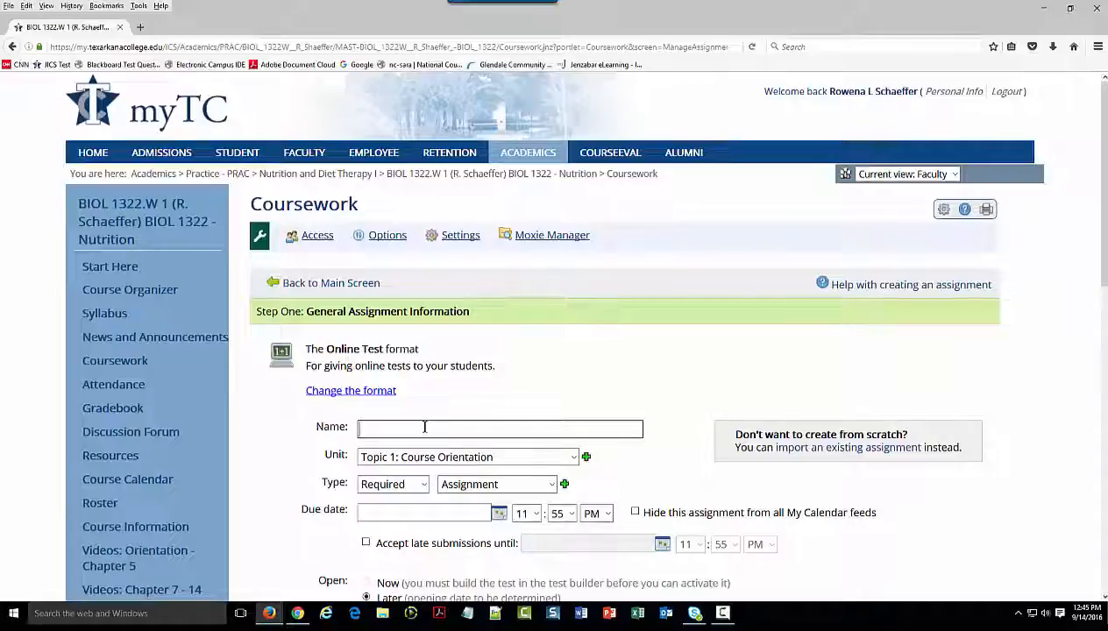
text(Exam 6: Chapters 8, 9 & 14)
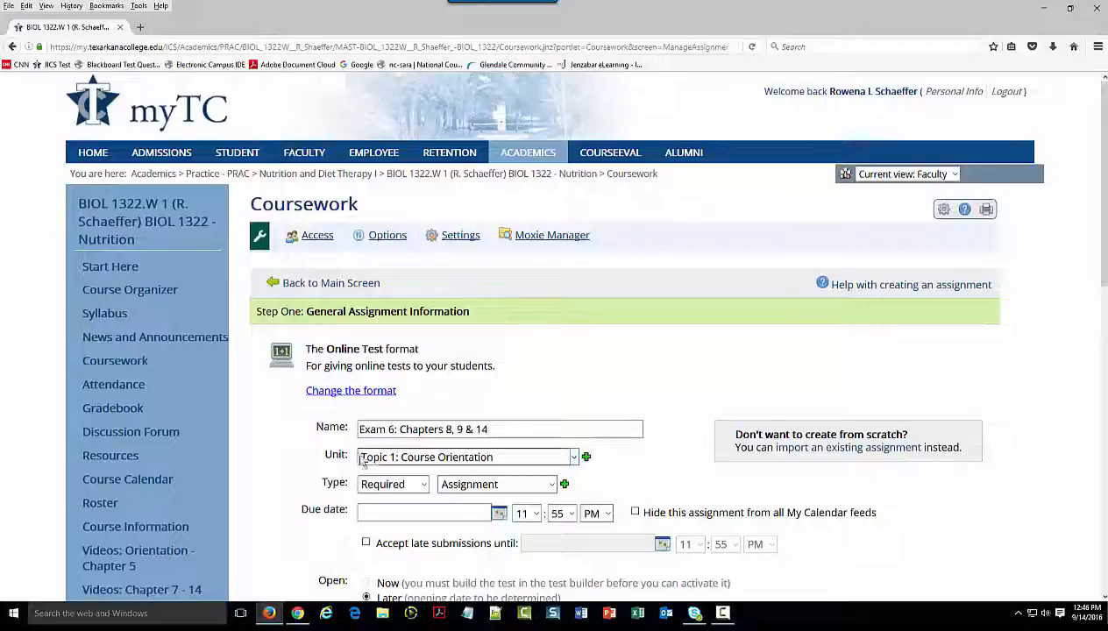
Assign the test to the unit "Topic 12: Fitness: Physical Activity, Nutrients, and Body Adaptations" and set its type to Exam
click(572, 457)
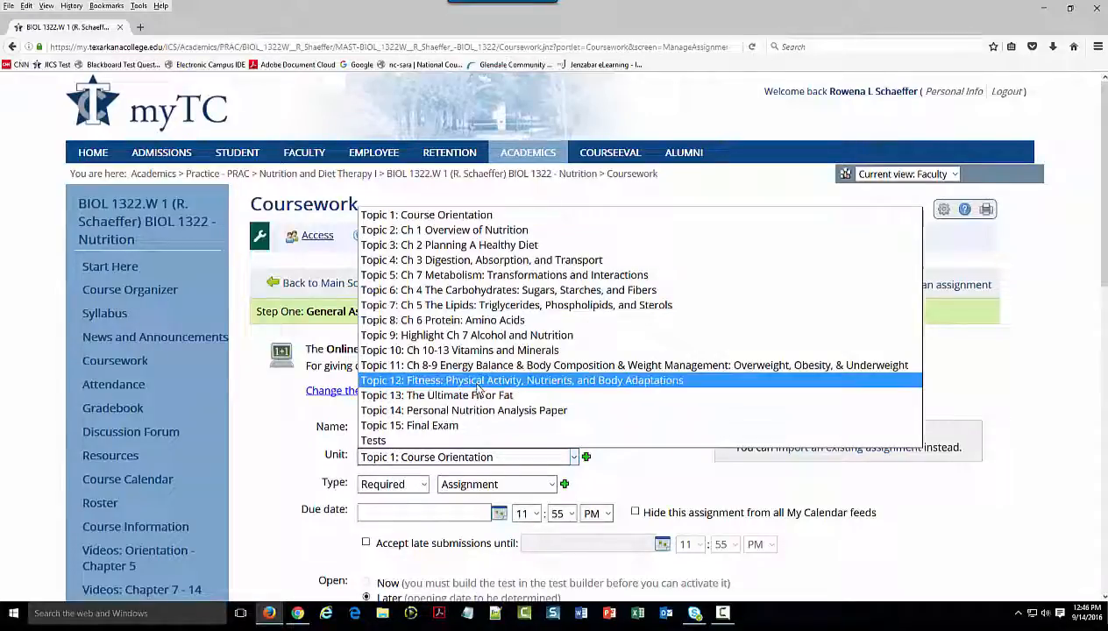
click(478, 384)
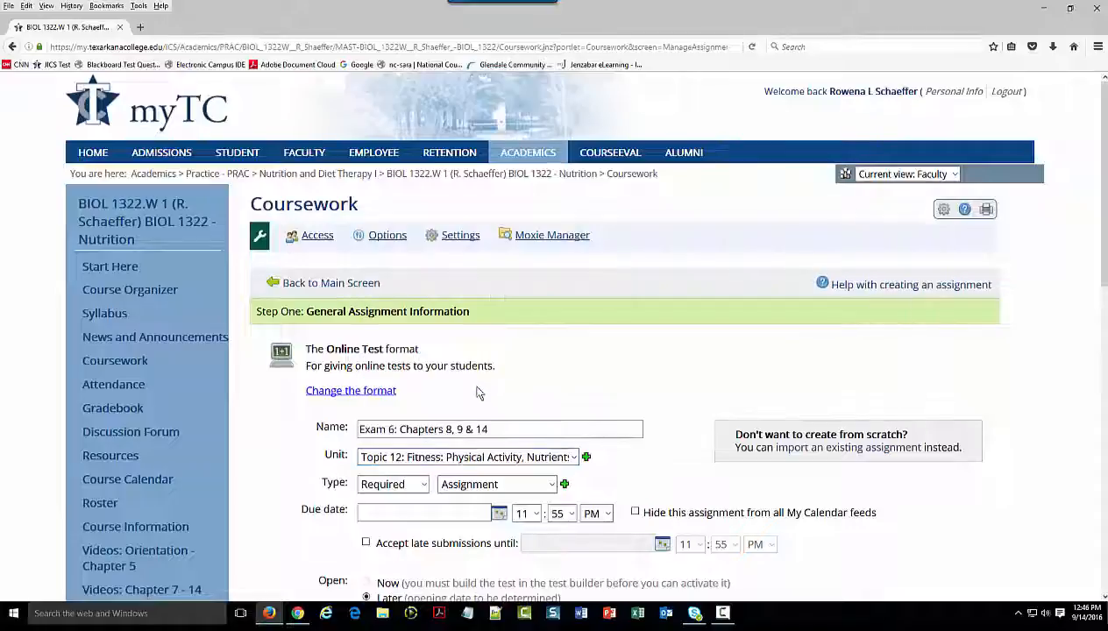
scroll(507, 526, down, 2)
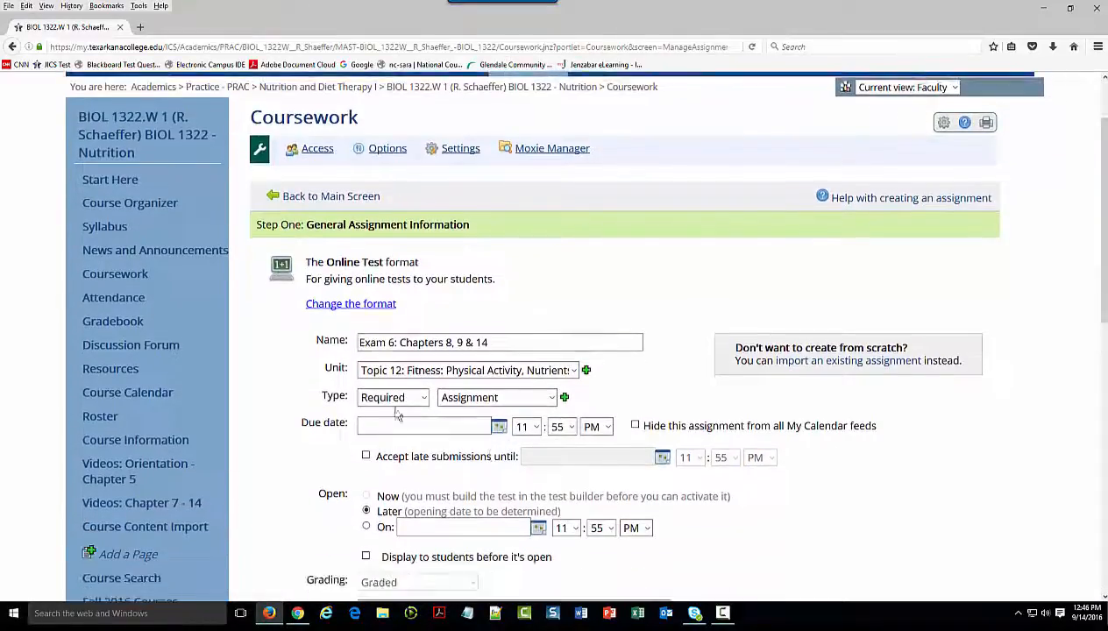
click(536, 398)
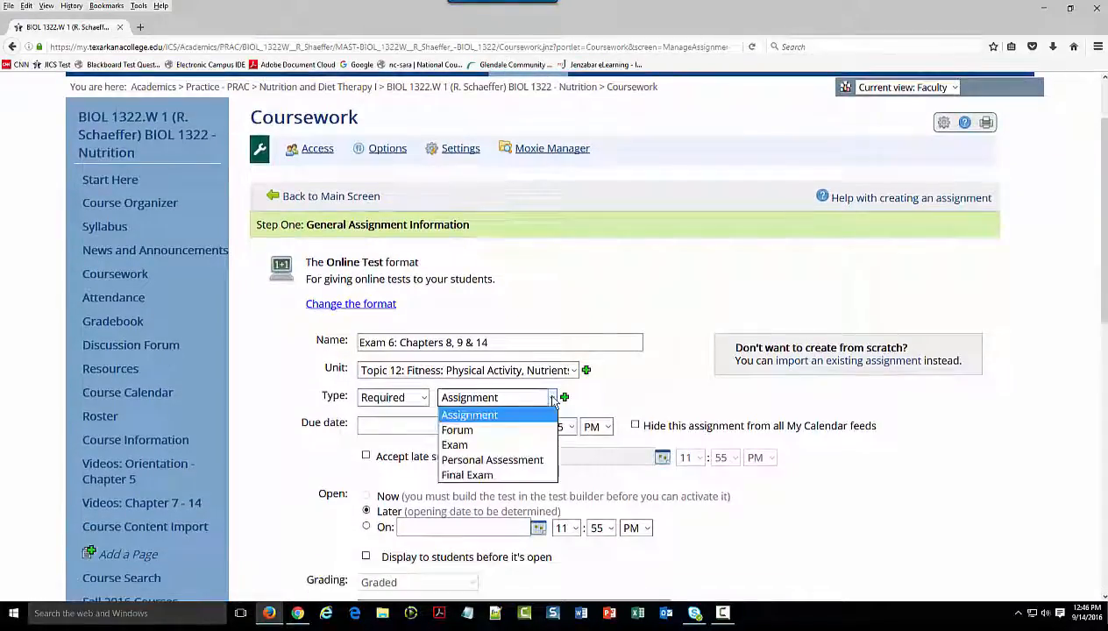
click(457, 446)
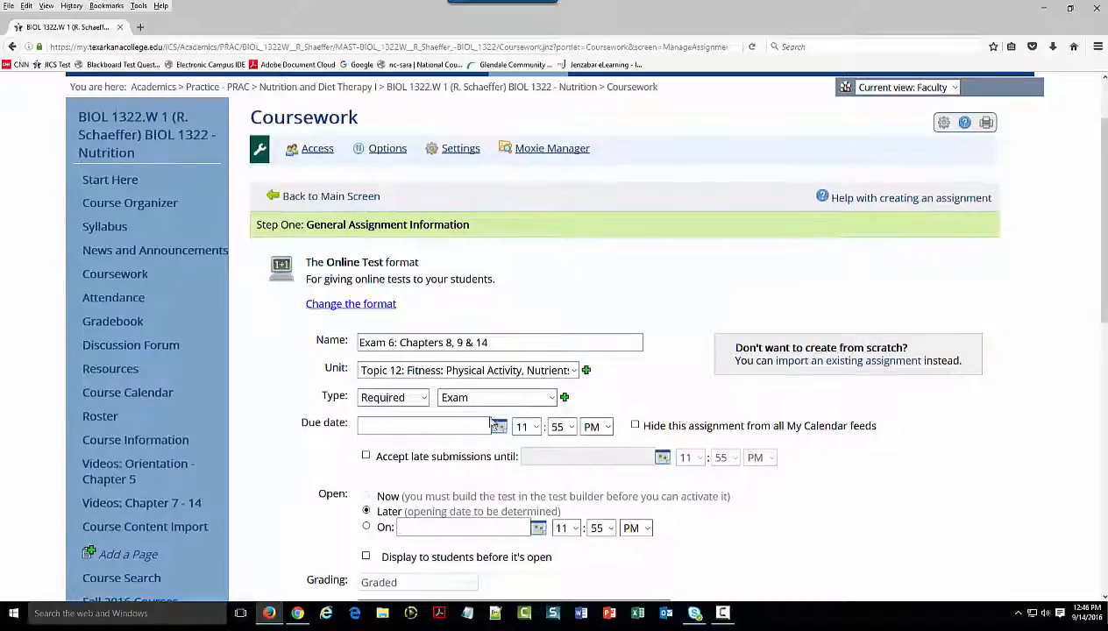
Set the exam's due date to 12/14/2016 using the calendar
click(499, 427)
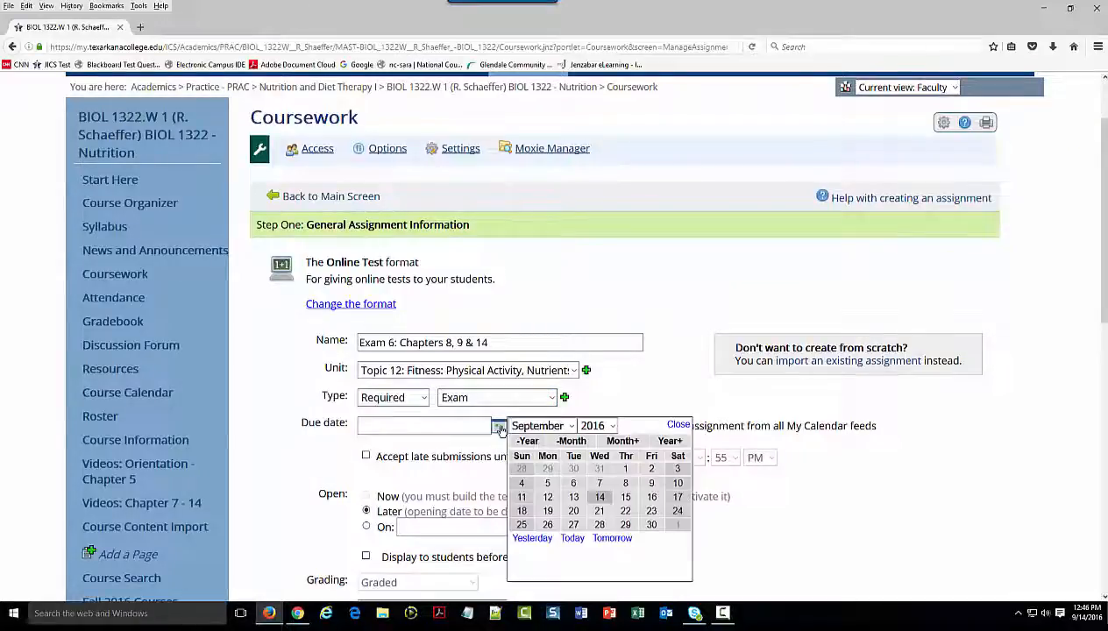
click(572, 426)
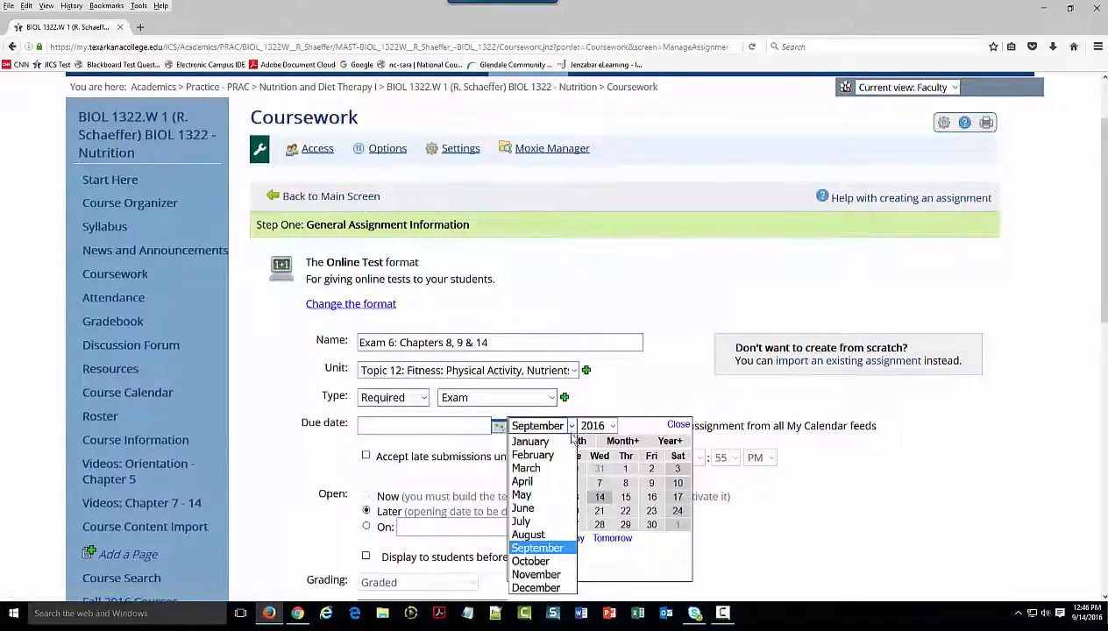
click(543, 592)
click(599, 497)
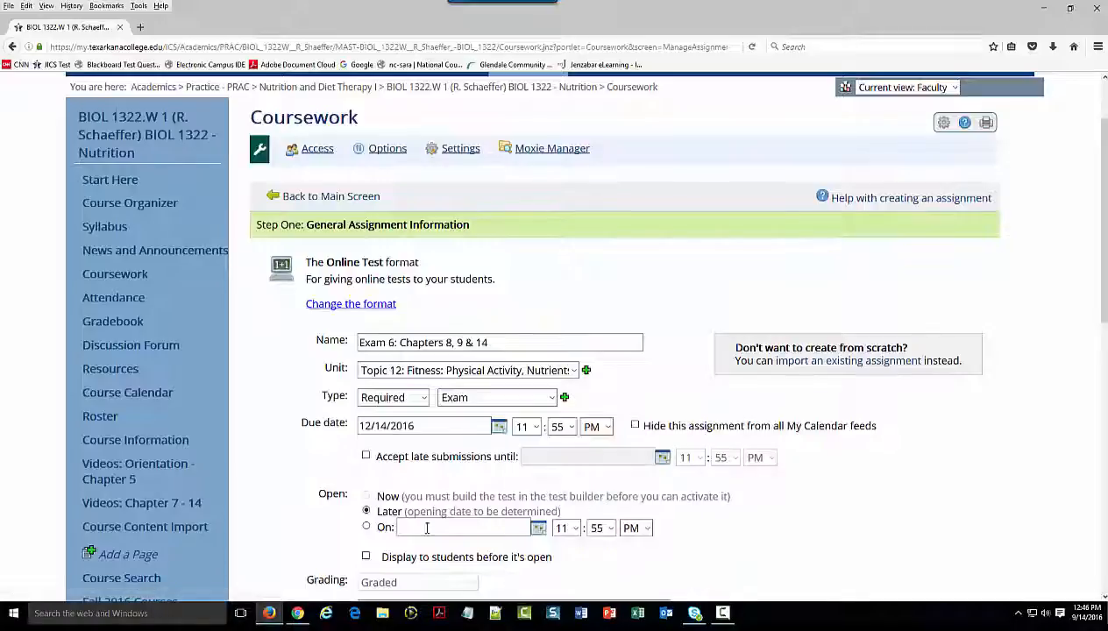
Schedule the exam to open on a specific date, 9/7/2016
click(367, 526)
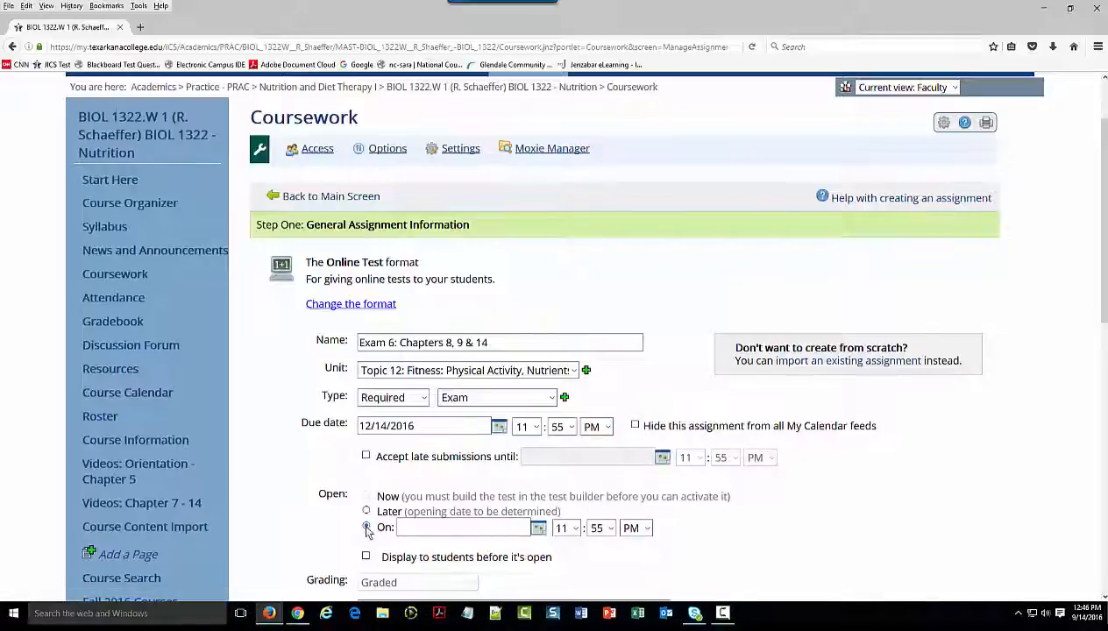
click(538, 529)
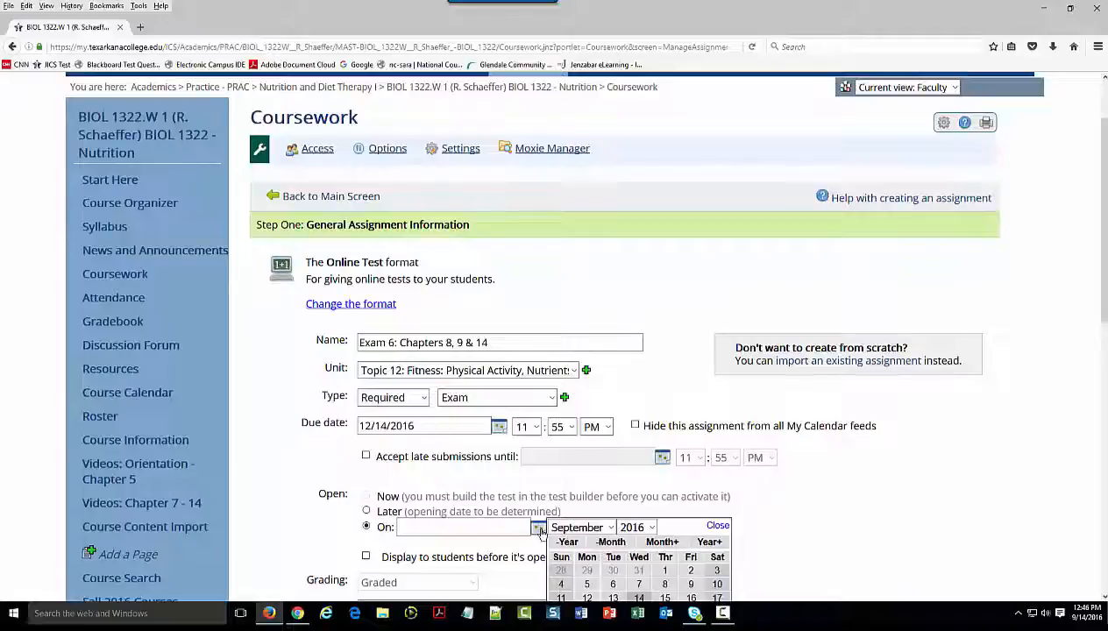
scroll(541, 532, down, 2)
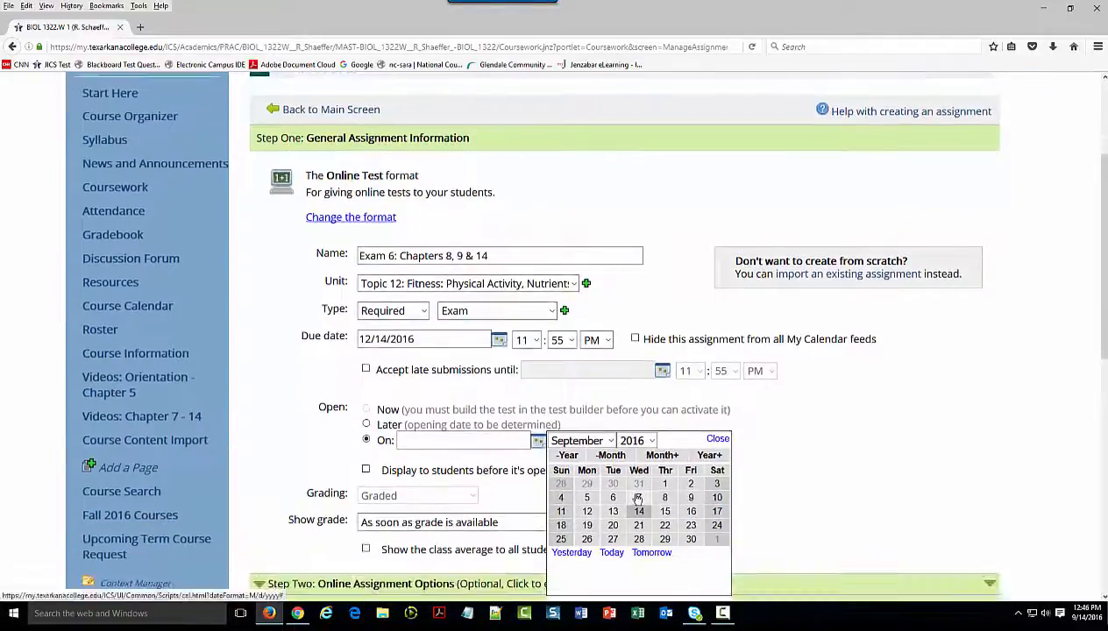
click(638, 500)
Expand the Online Assignment Options and let students view their test as soon as it is fully graded
scroll(537, 474, down, 2)
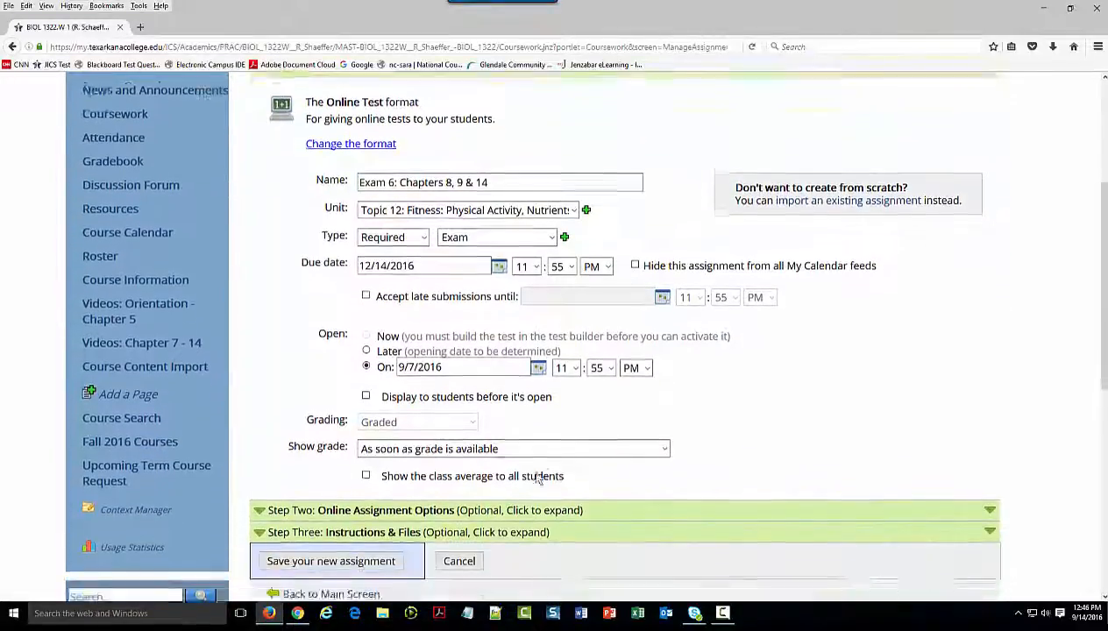
click(412, 497)
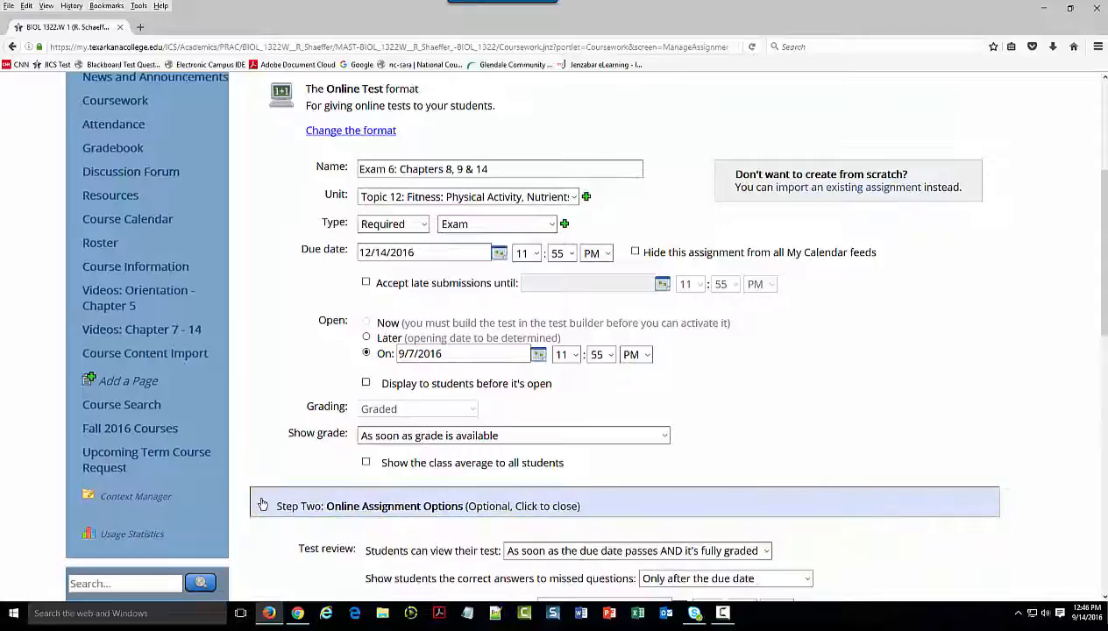
scroll(822, 529, down, 4)
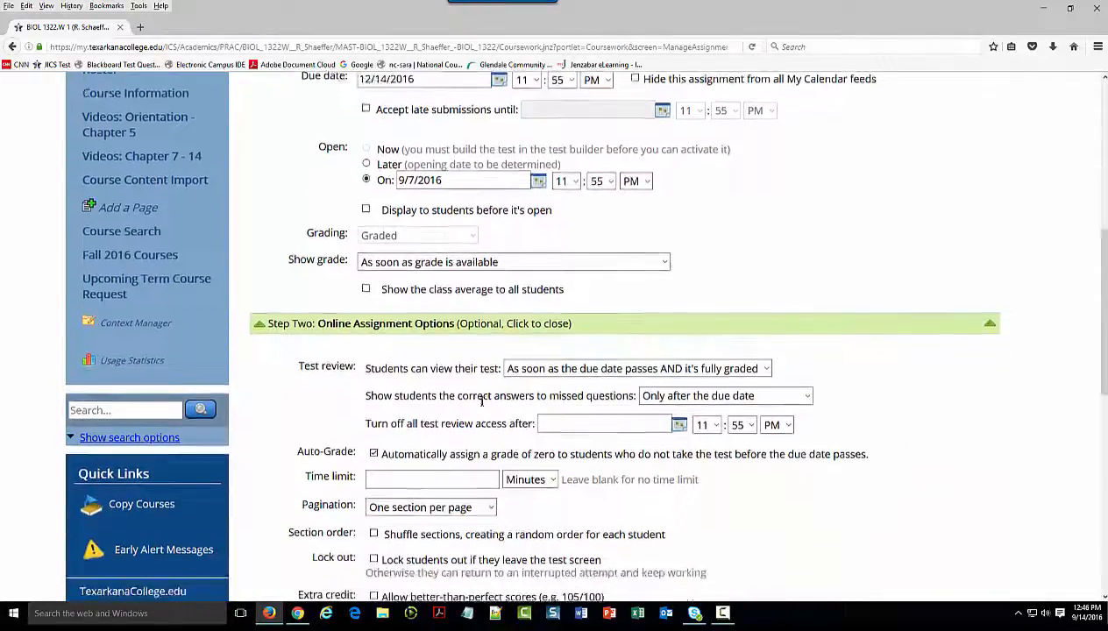
click(766, 369)
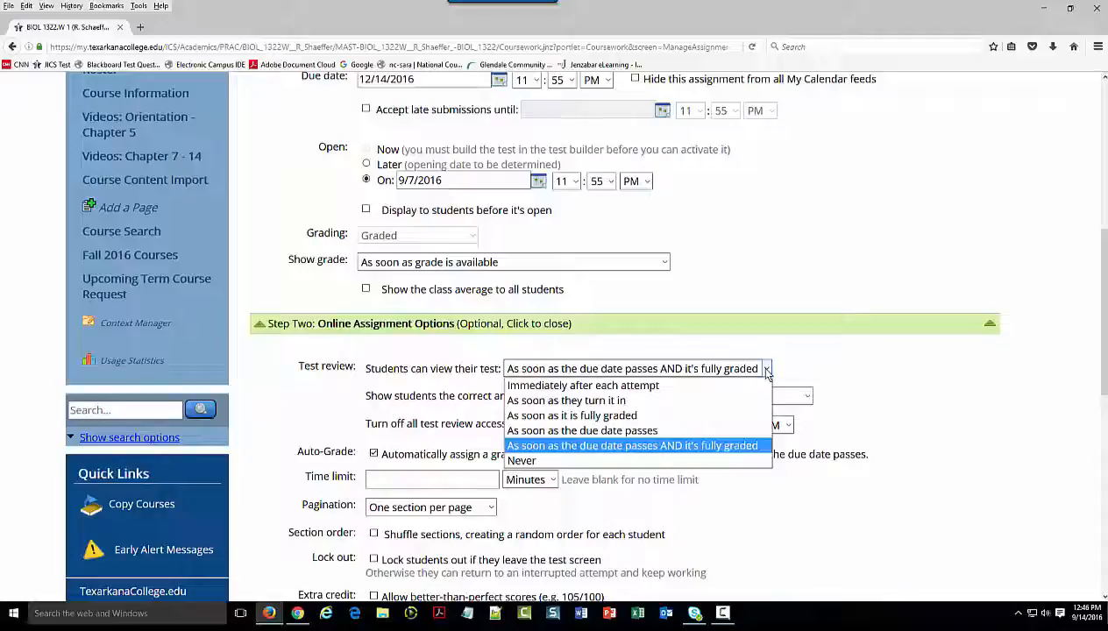
click(622, 418)
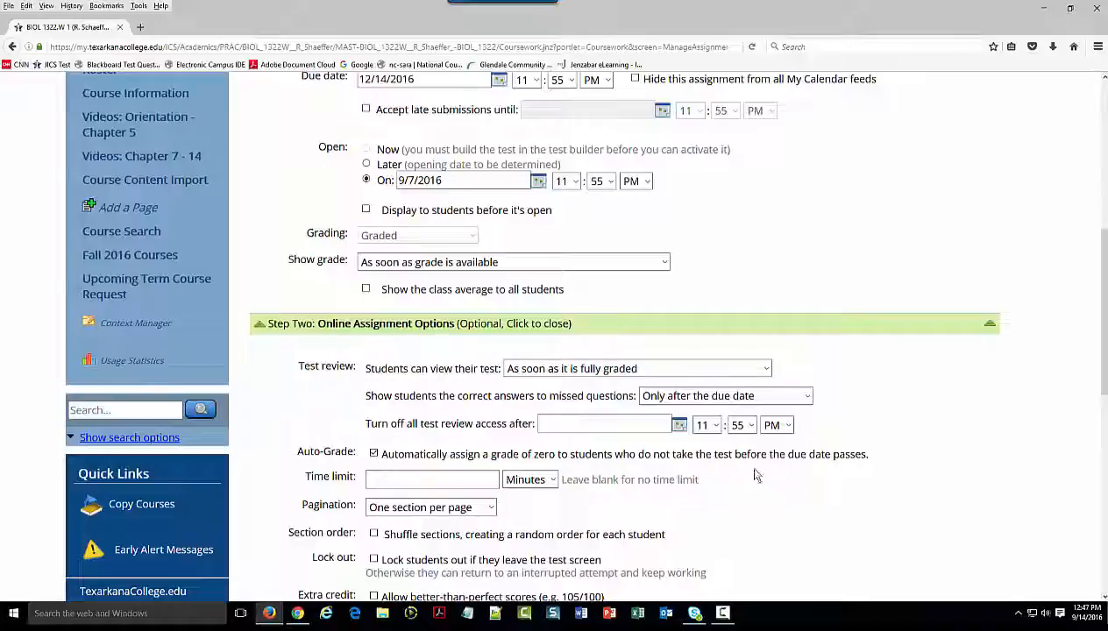
Set the exam's time limit to 60 minutes and its pagination to five questions per page
click(431, 479)
text(60)
click(485, 508)
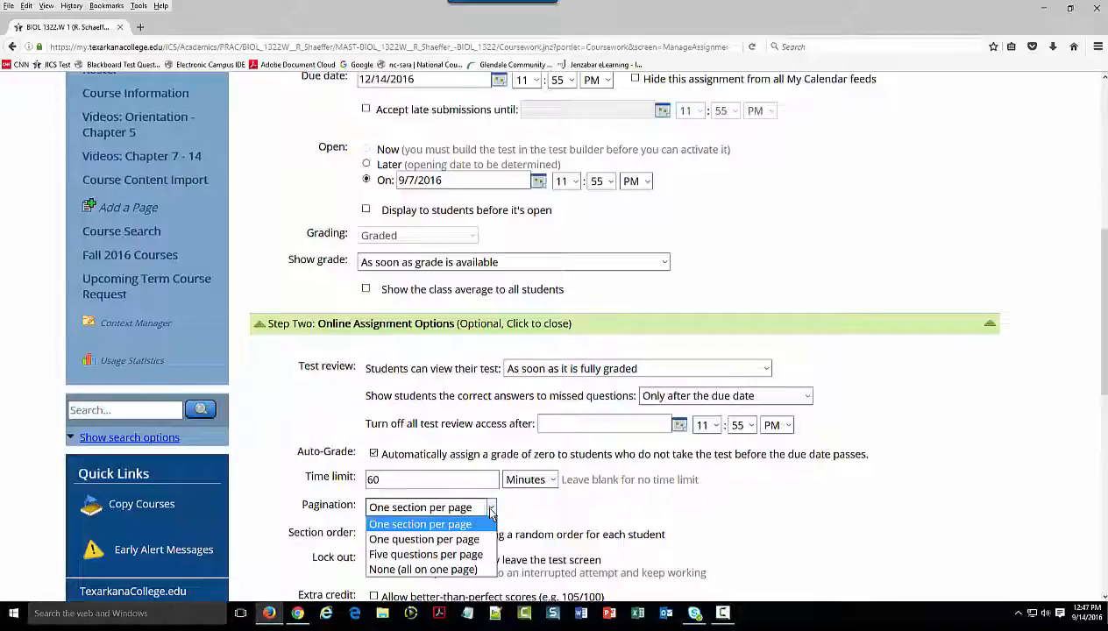
click(443, 555)
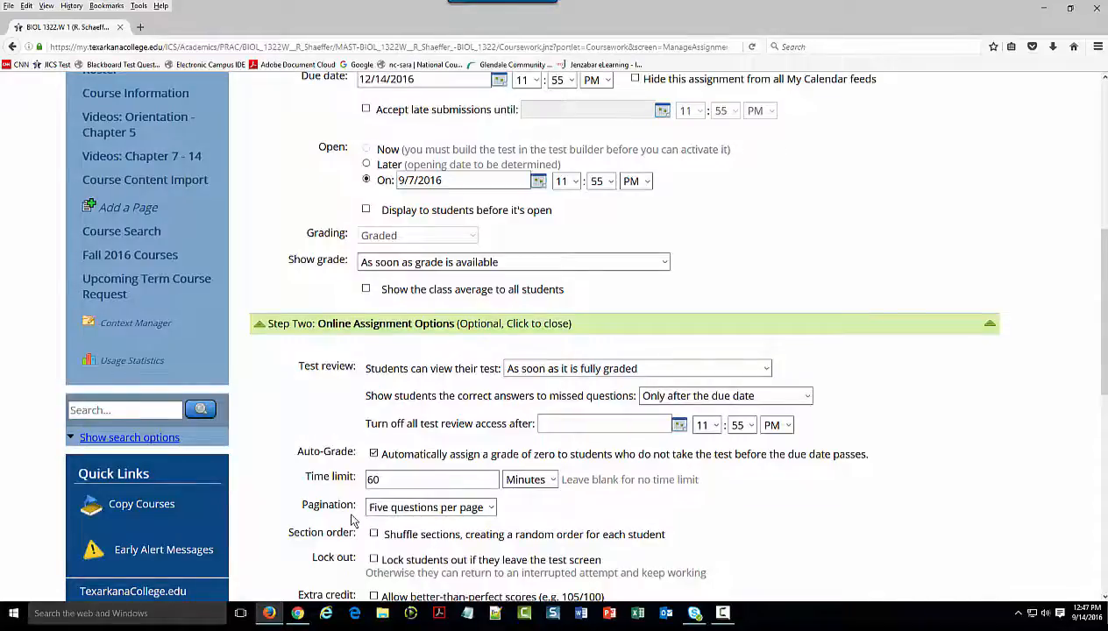
Turn on shuffling of sections for each student and lock students out if they leave the test screen
scroll(351, 520, down, 3)
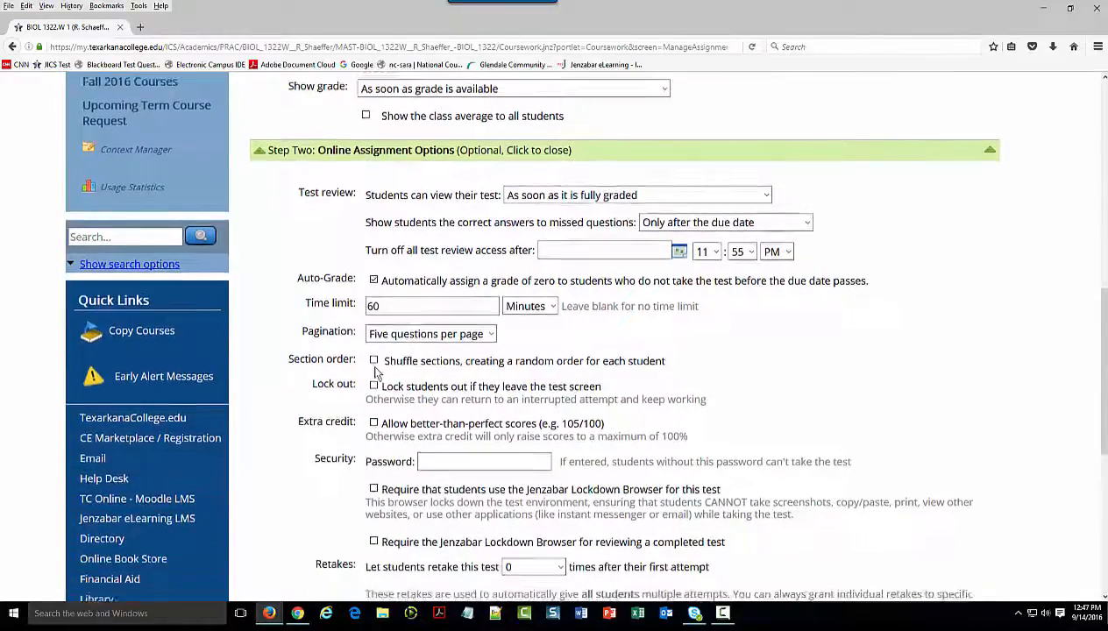
click(373, 361)
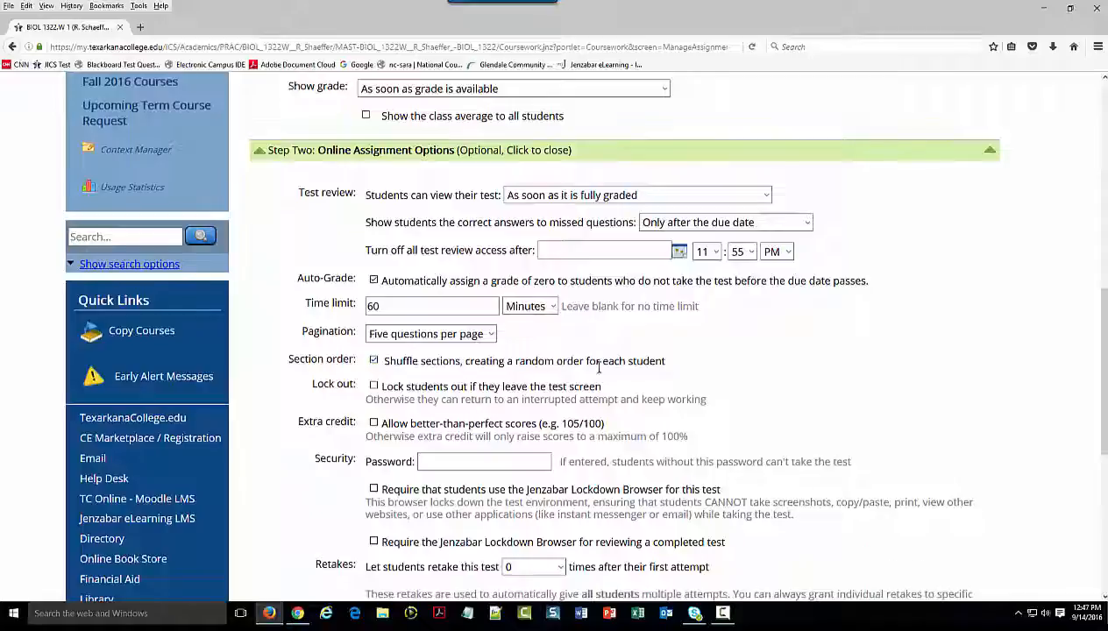
click(374, 386)
Save the new exam assignment, leaving the retake settings and the Instructions & Files section at their defaults
scroll(468, 518, down, 4)
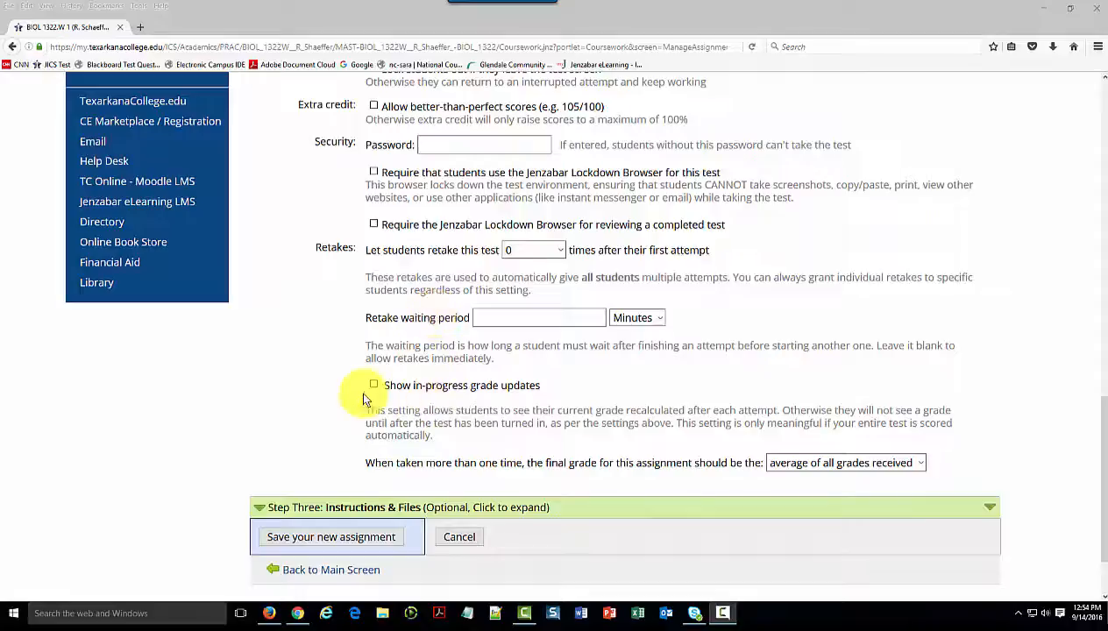
scroll(355, 483, down, 2)
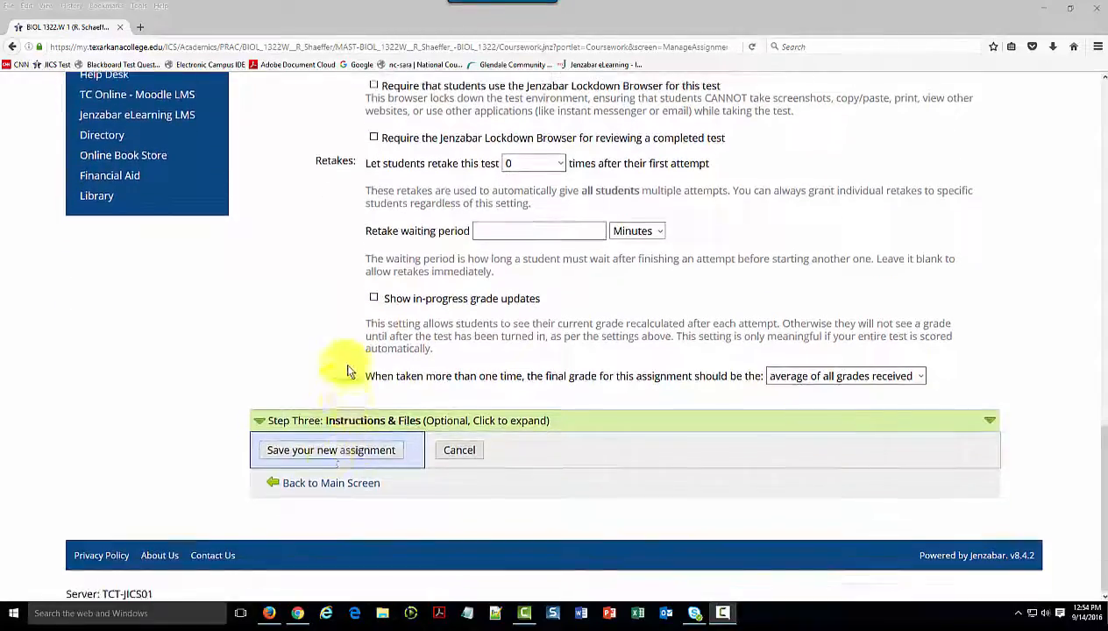
click(332, 452)
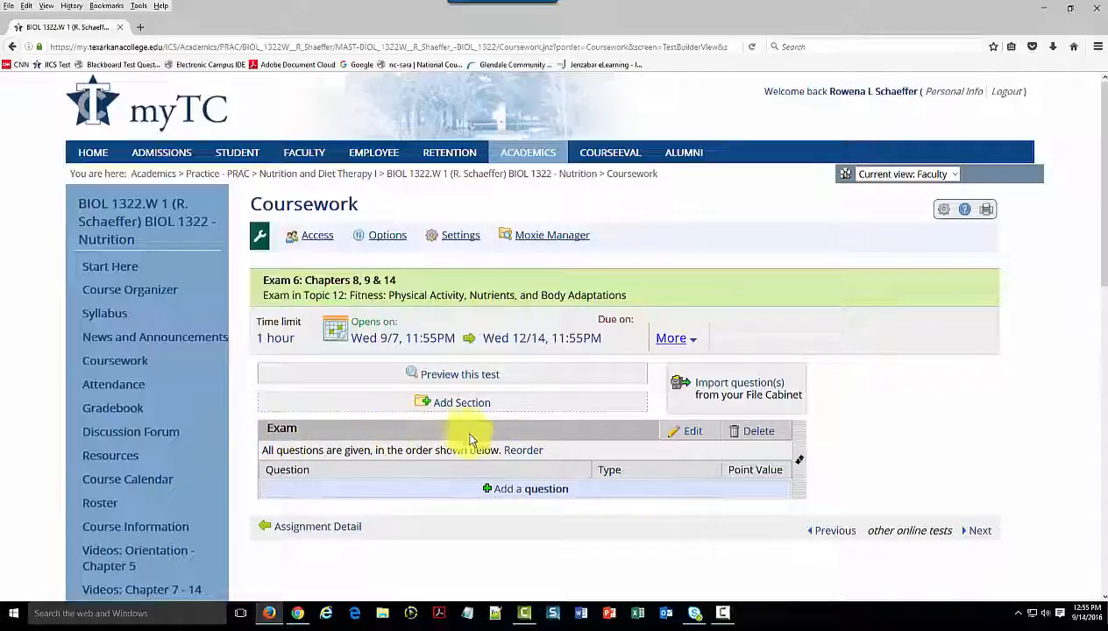
Delete the empty default Exam section from the test and confirm the deletion
click(752, 433)
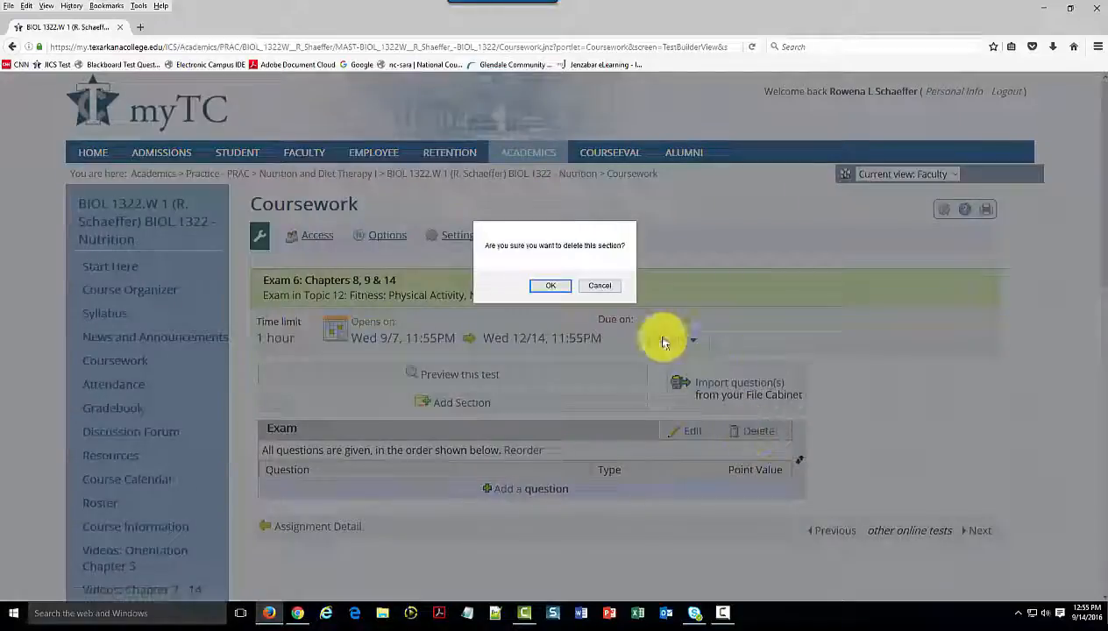
click(548, 286)
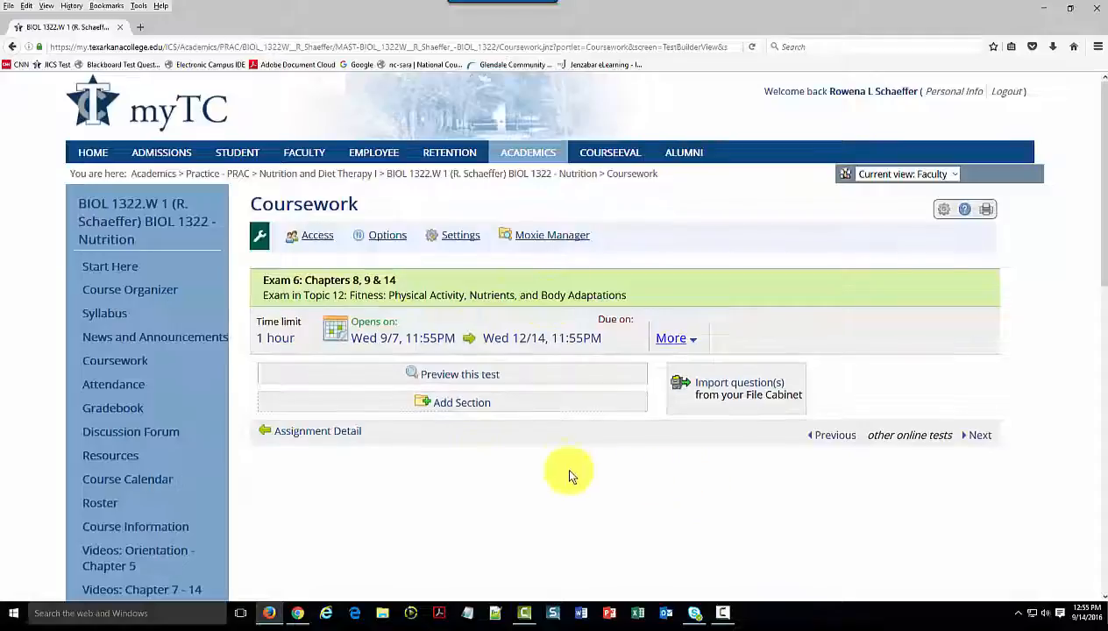
Import the whole Imported Section 1 of "Chapter 08 - Energy Balance and Body Composition" from the File Cabinet into the exam
click(735, 389)
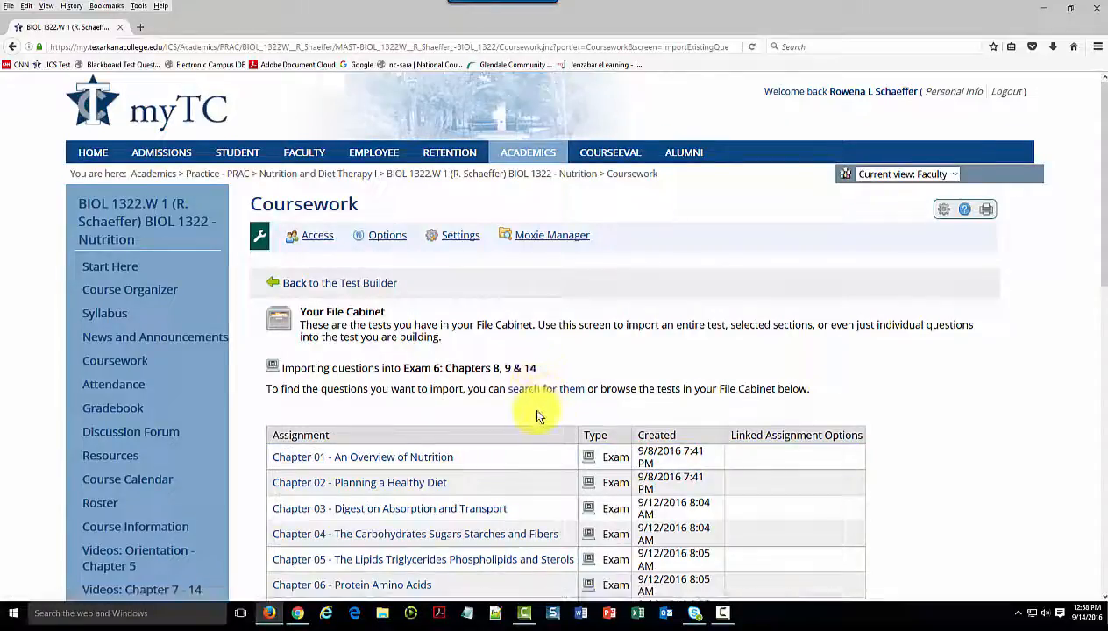
scroll(537, 417, down, 5)
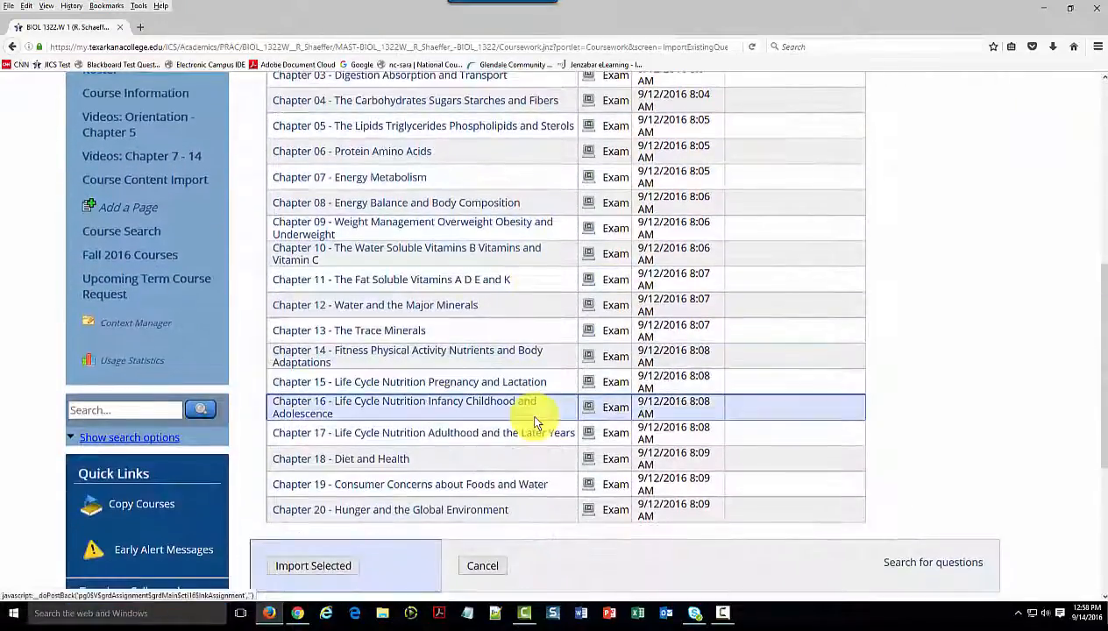
scroll(538, 421, down, 3)
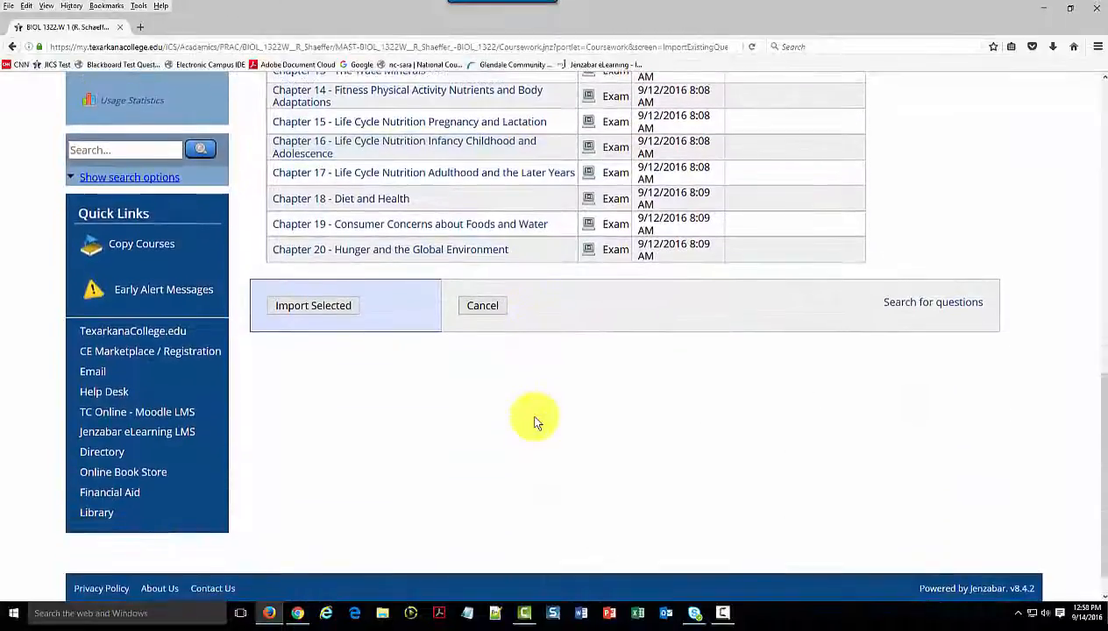
scroll(538, 423, up, 2)
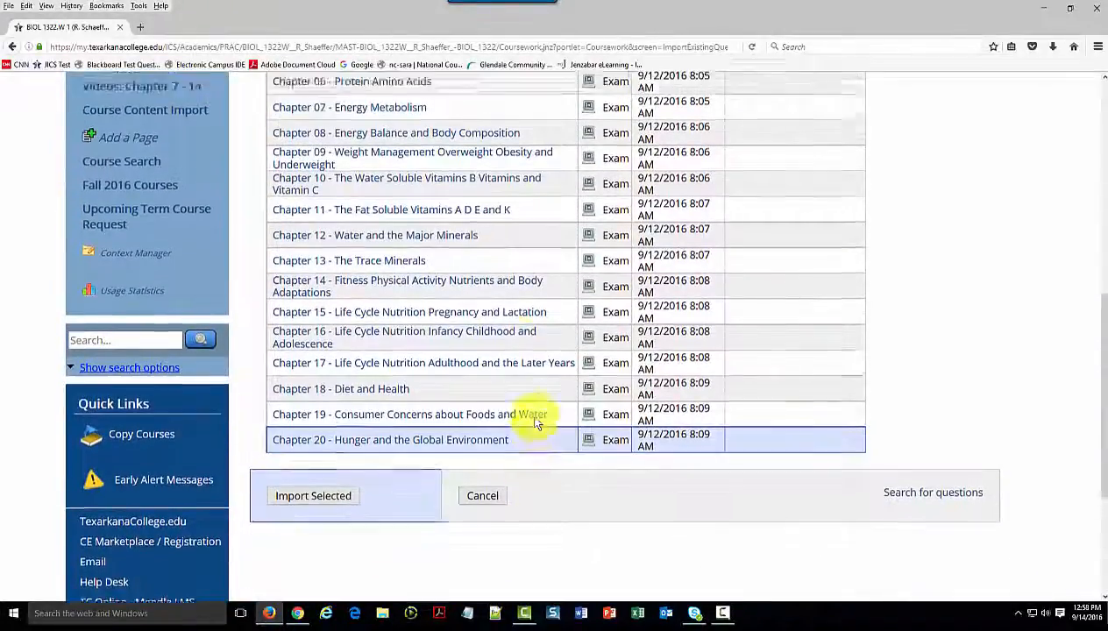
scroll(538, 423, up, 3)
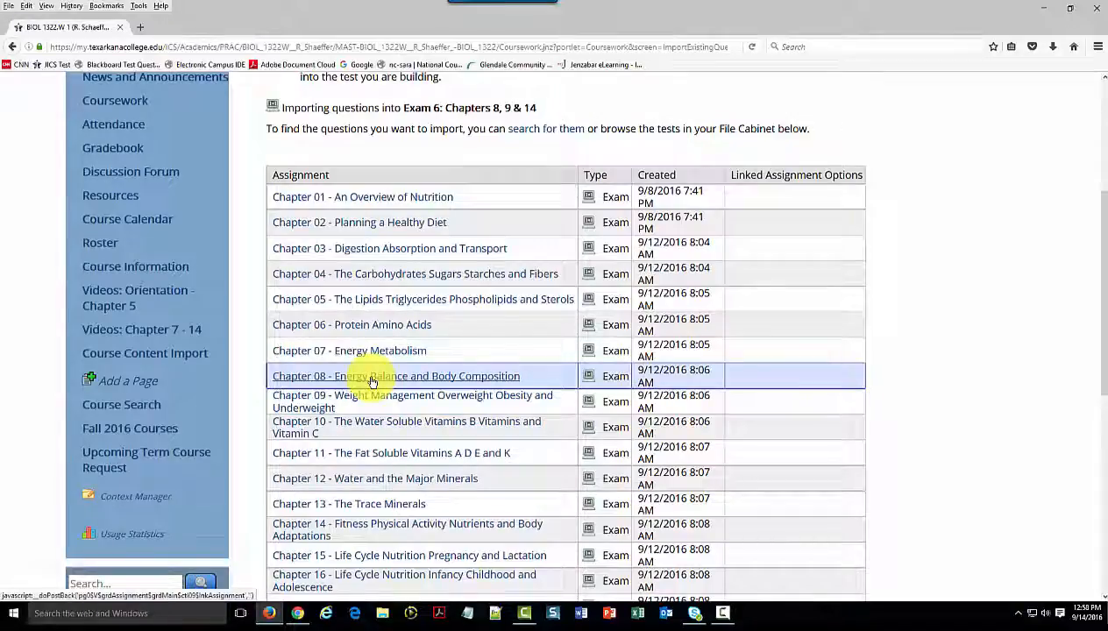
click(371, 379)
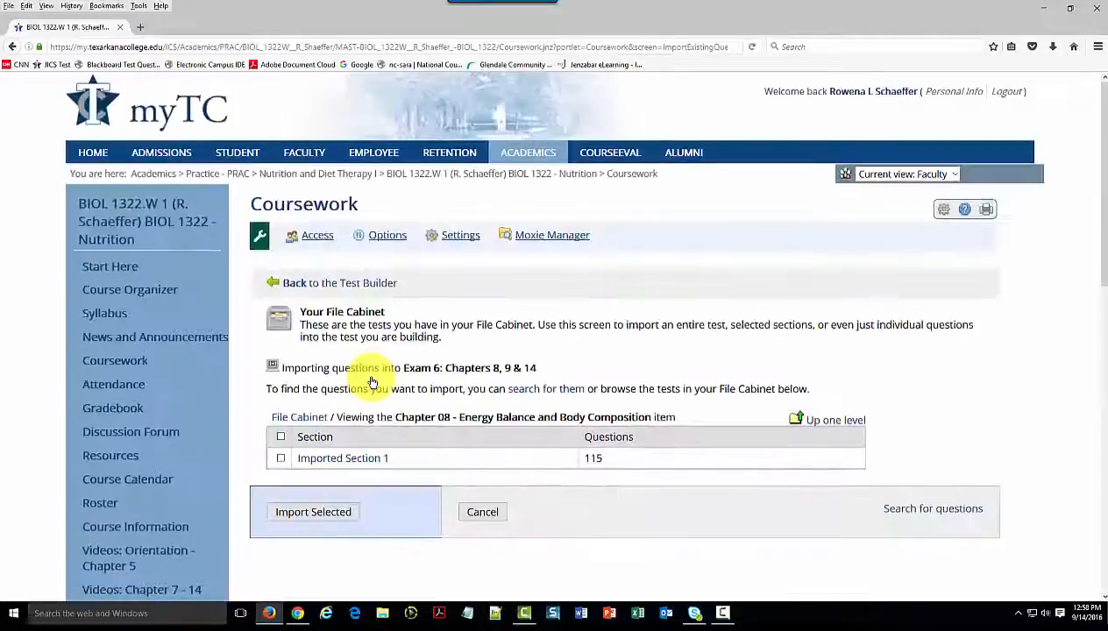
click(281, 459)
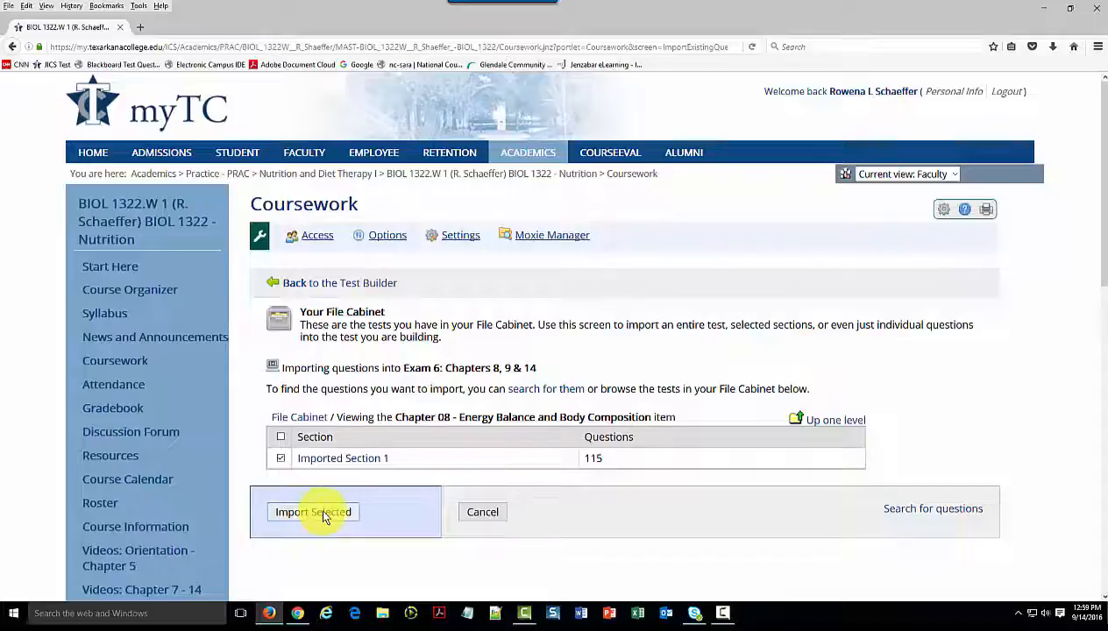
click(319, 512)
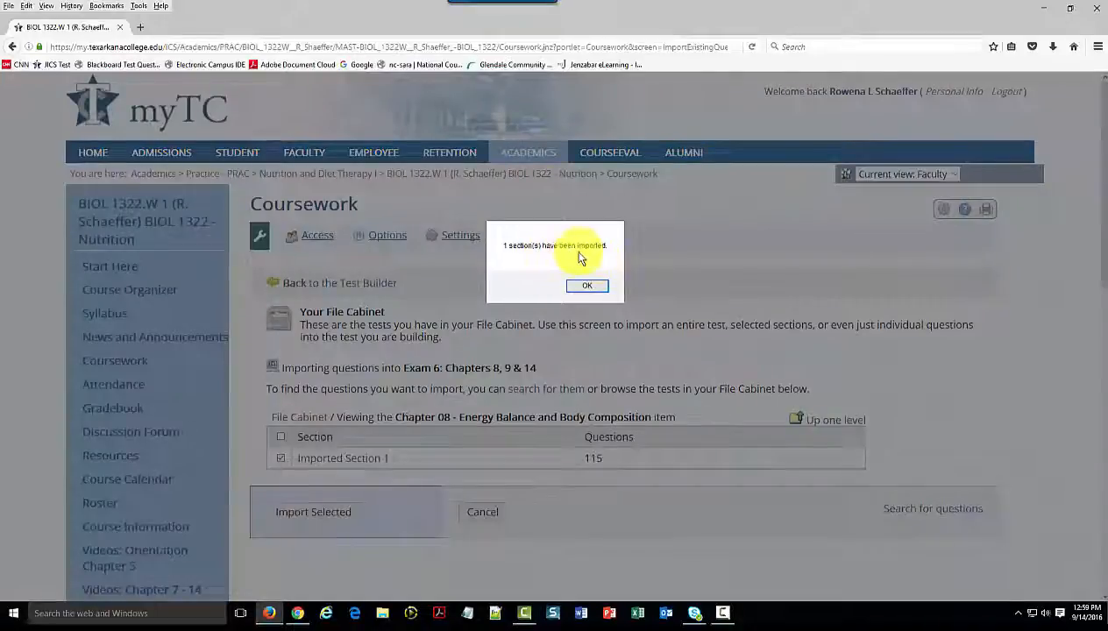
click(586, 287)
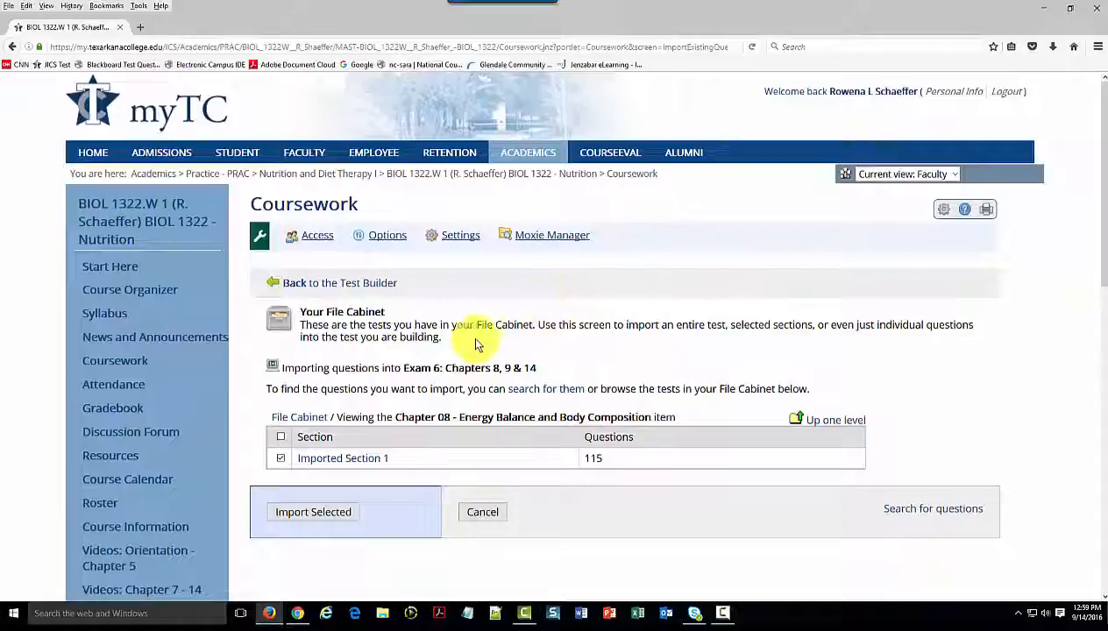
Return to the course's Coursework list and open "Exam 6: Chapters 8, 9 & 14" under Topic 12 in the Test Builder
click(123, 368)
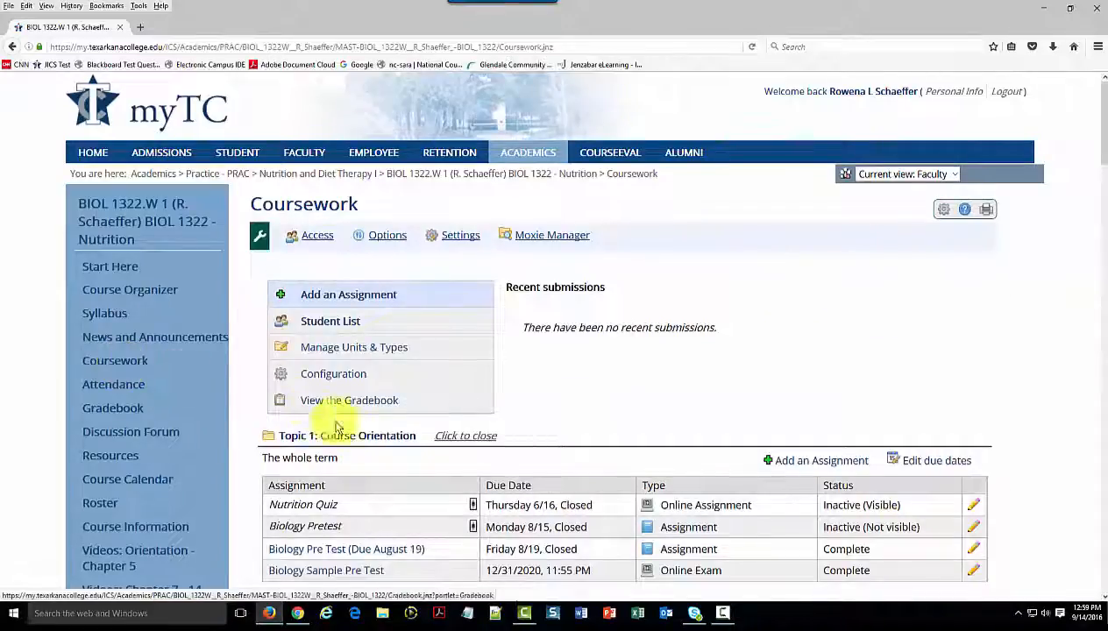
scroll(350, 433, down, 12)
scroll(348, 443, down, 4)
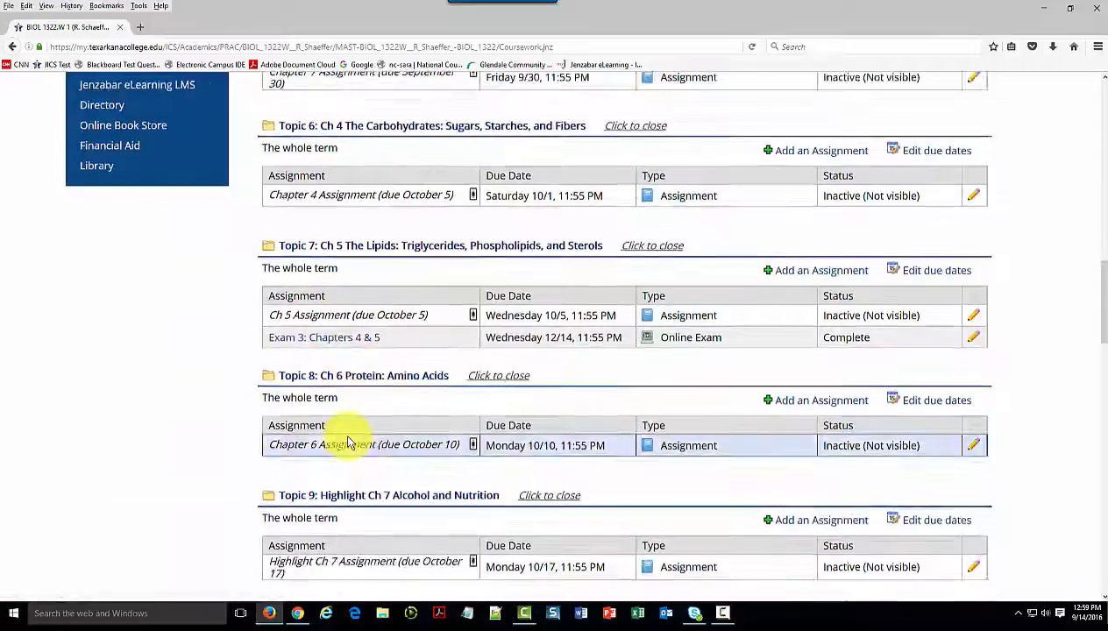
scroll(348, 442, down, 5)
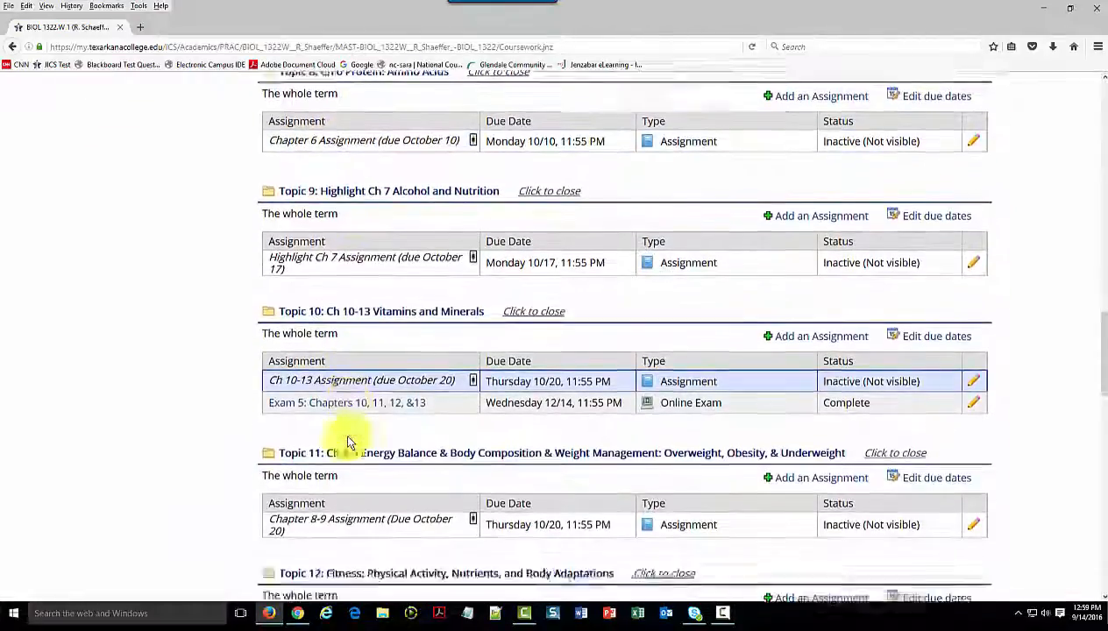
scroll(332, 501, down, 1)
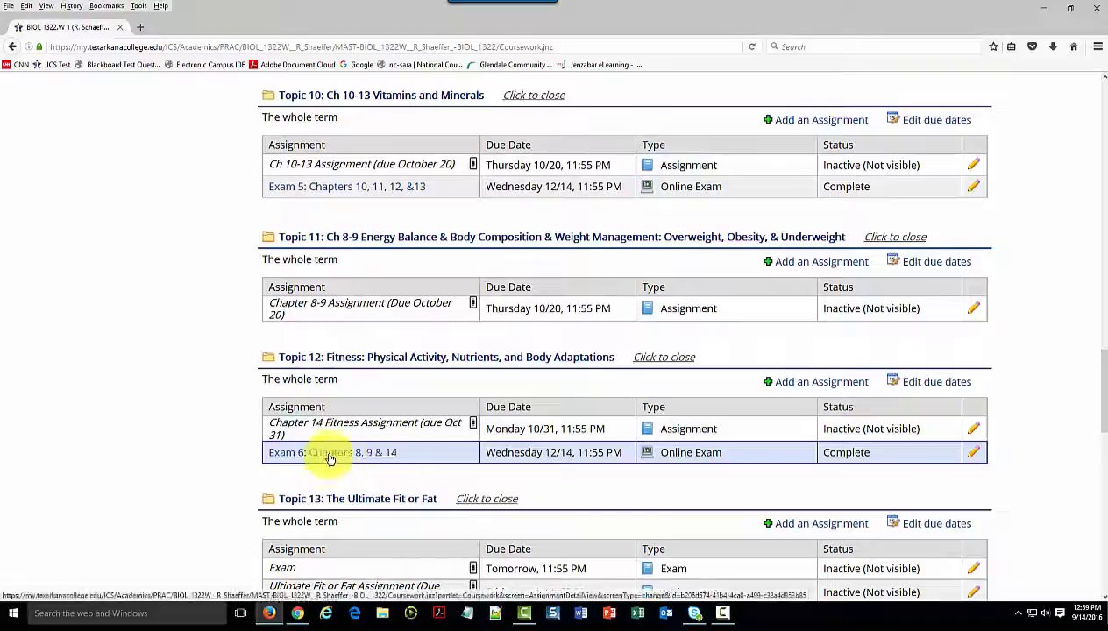
click(332, 452)
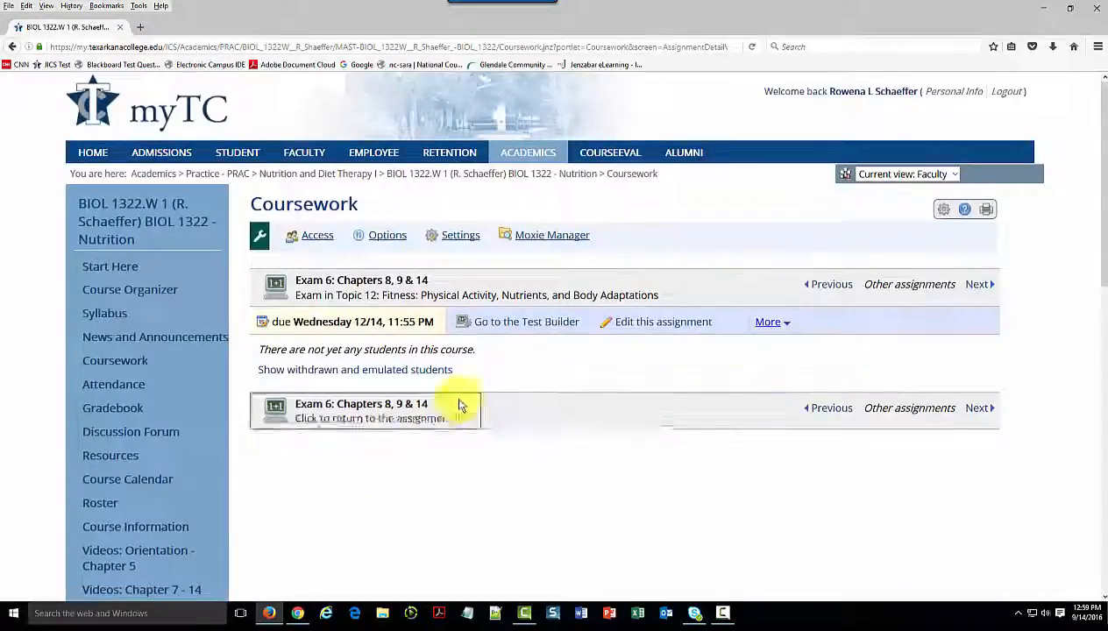
click(519, 330)
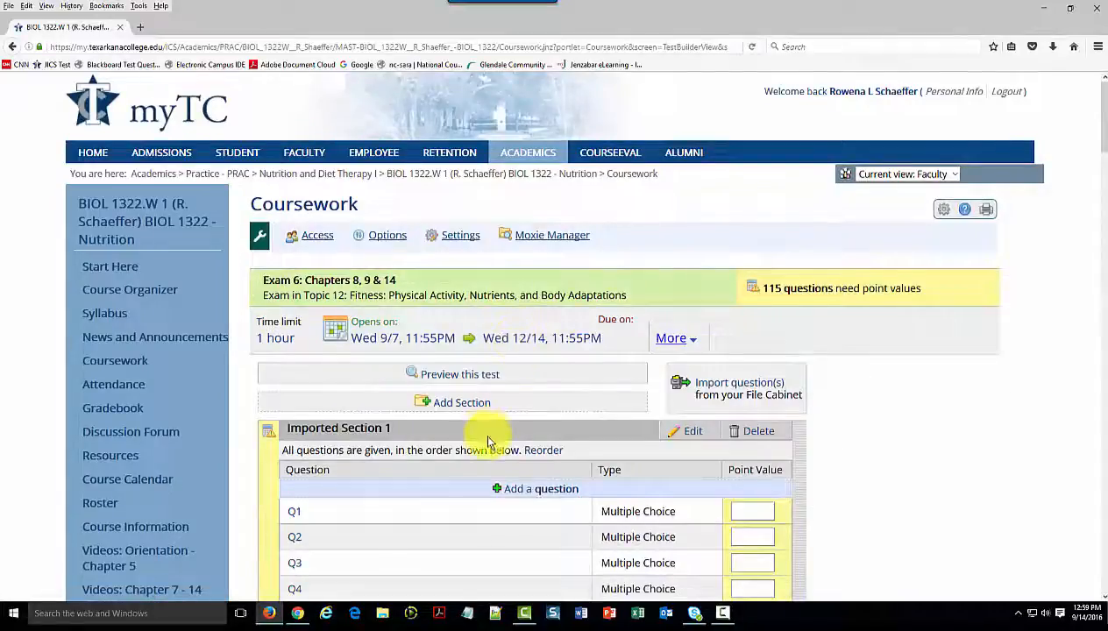
Open the imported section for editing and rename it "Chapter 8"
scroll(487, 438, down, 2)
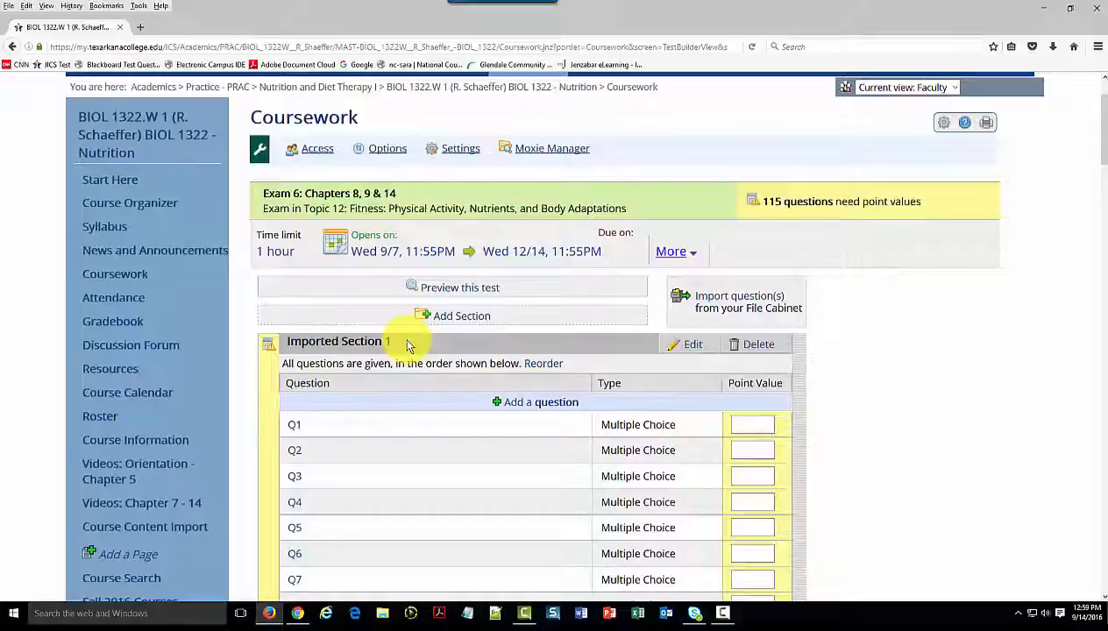
click(690, 347)
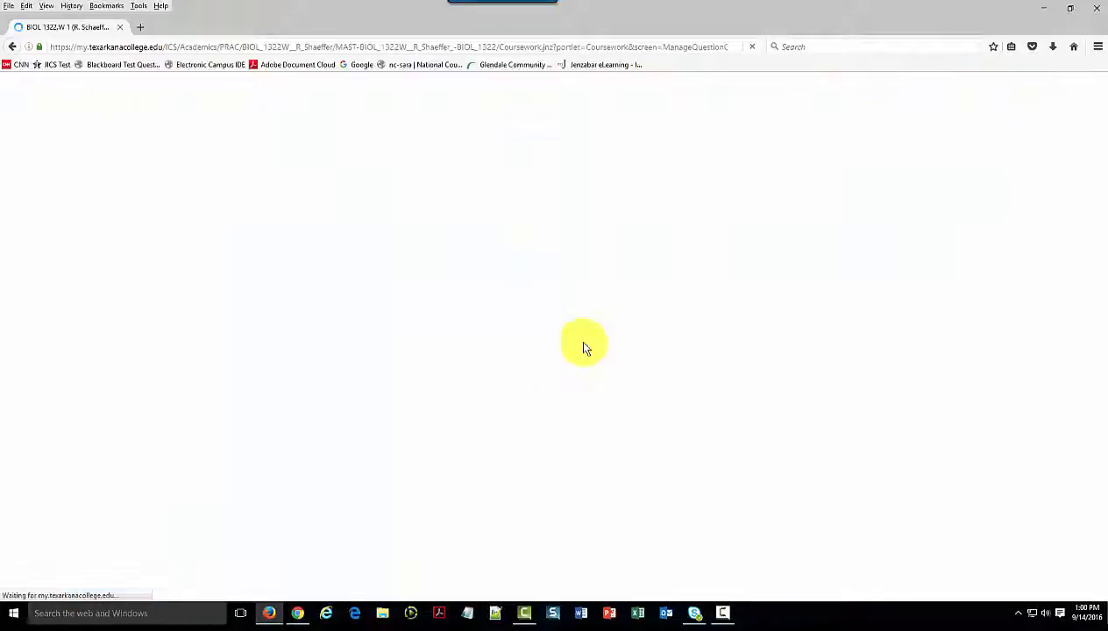
drag(481, 315, 322, 339)
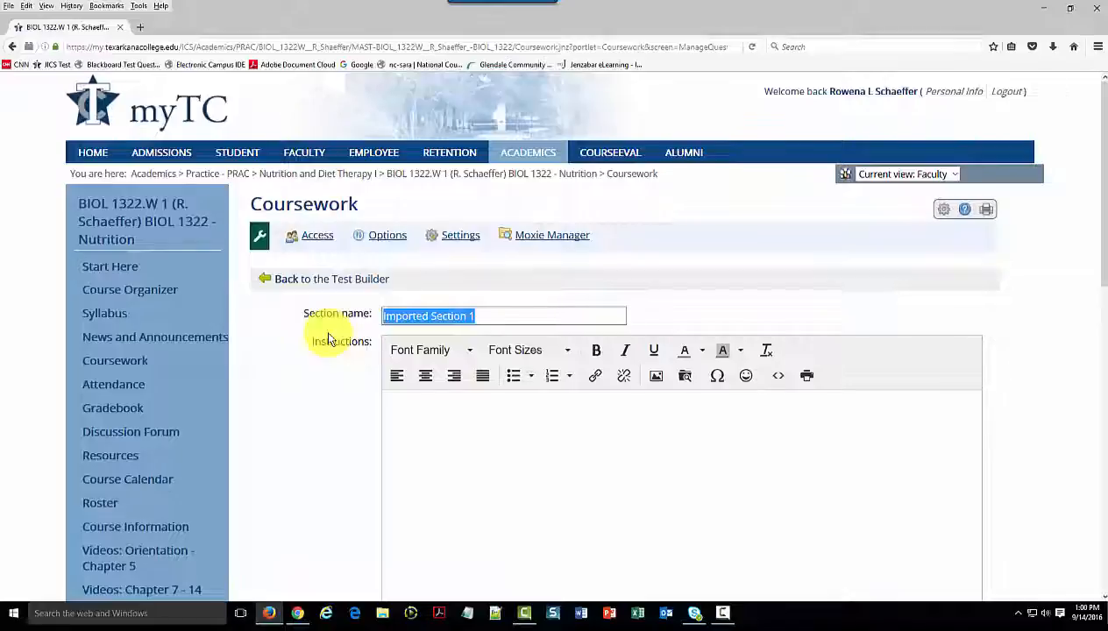
text(Chapter 8)
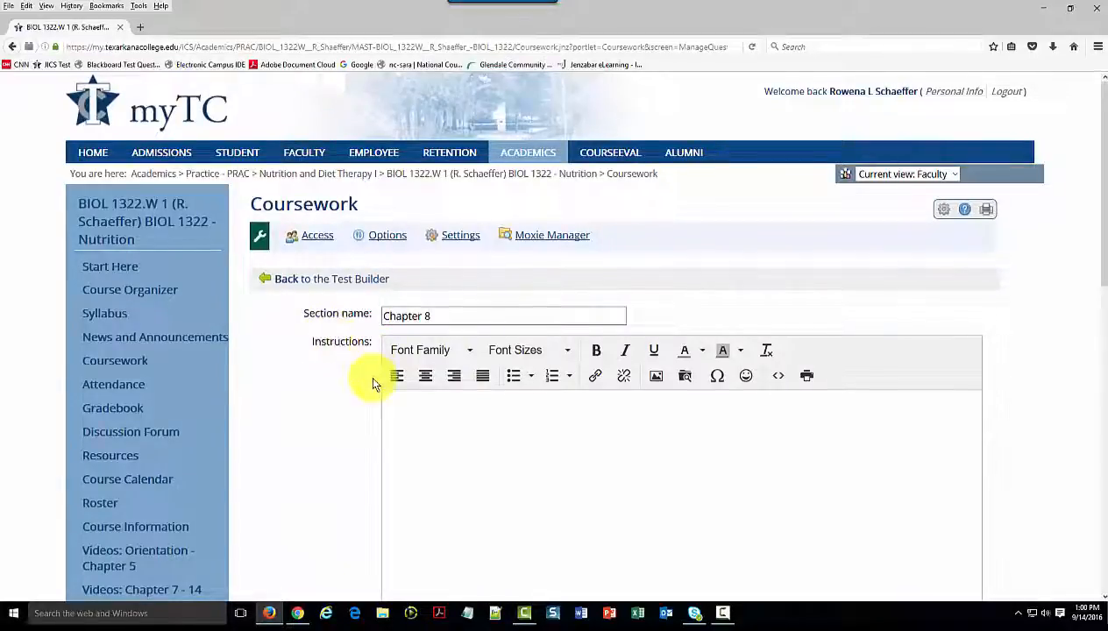
Make the section a Pool giving 34 questions worth 1 point each, and save the section
scroll(370, 372, down, 5)
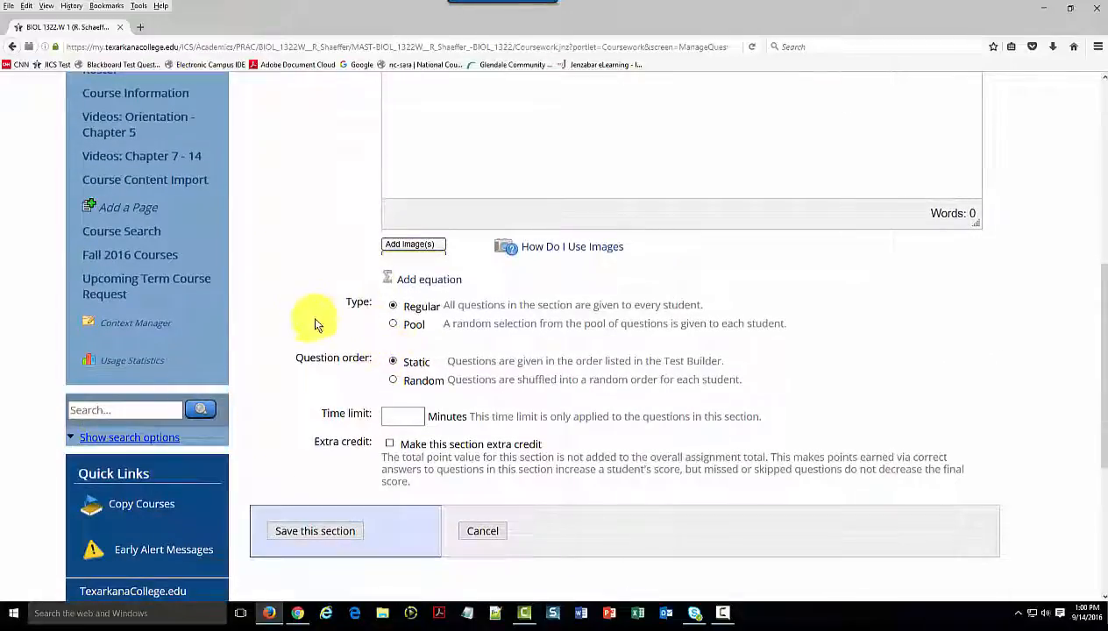
click(391, 328)
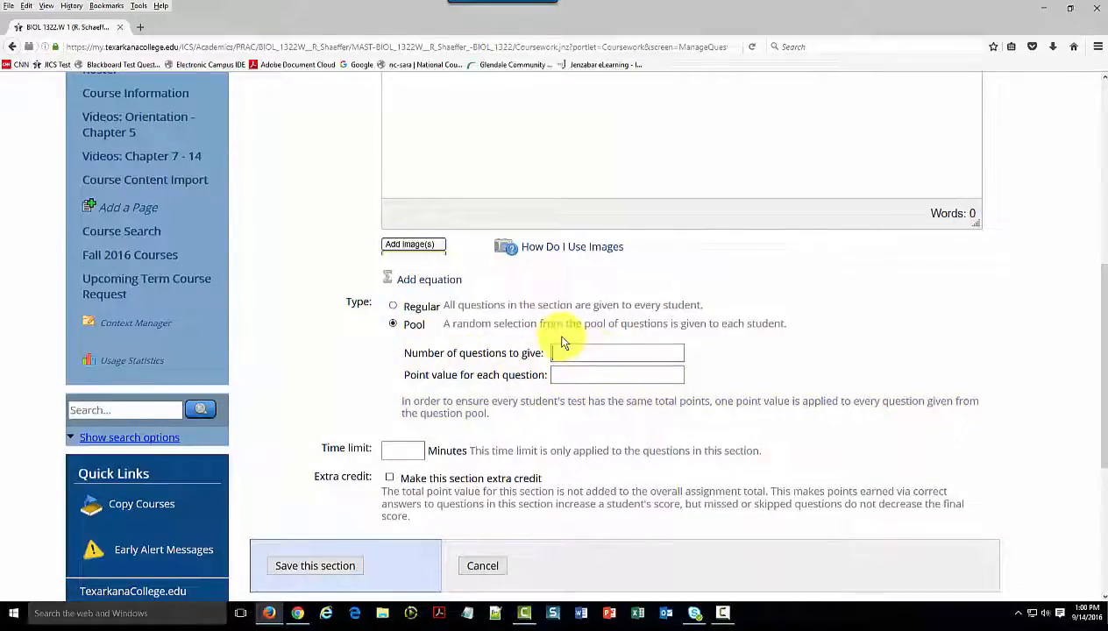
text(4)
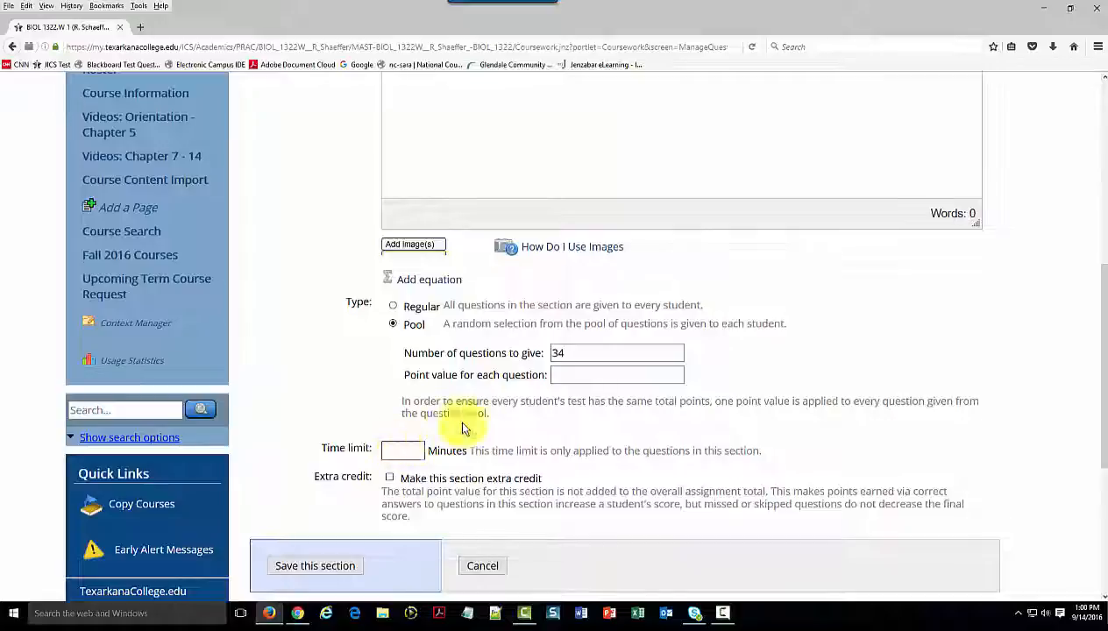
click(566, 373)
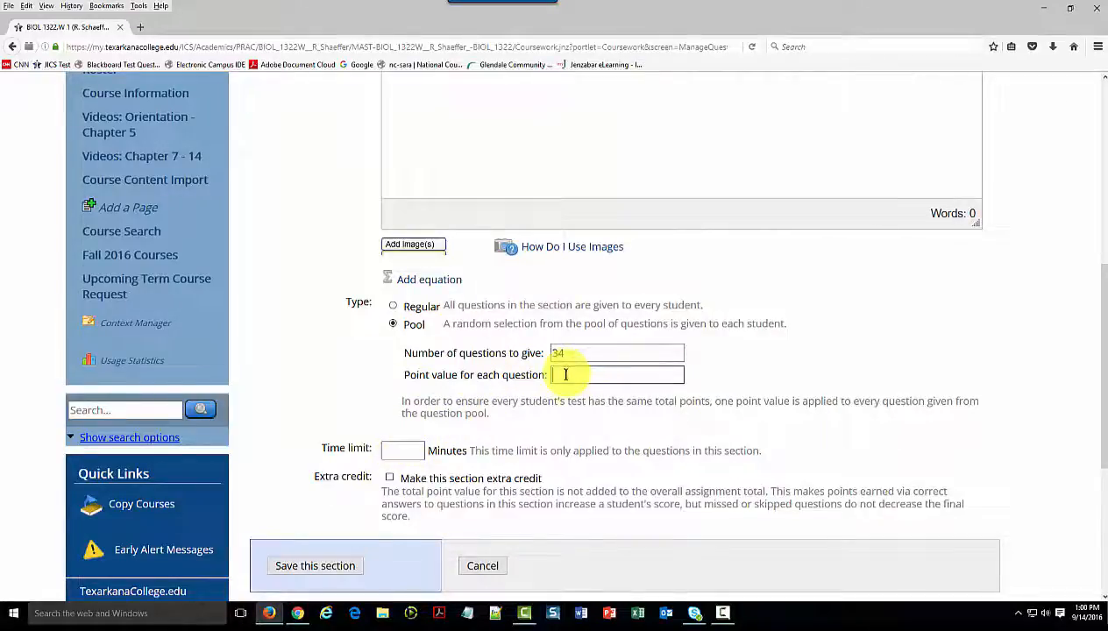
text(1)
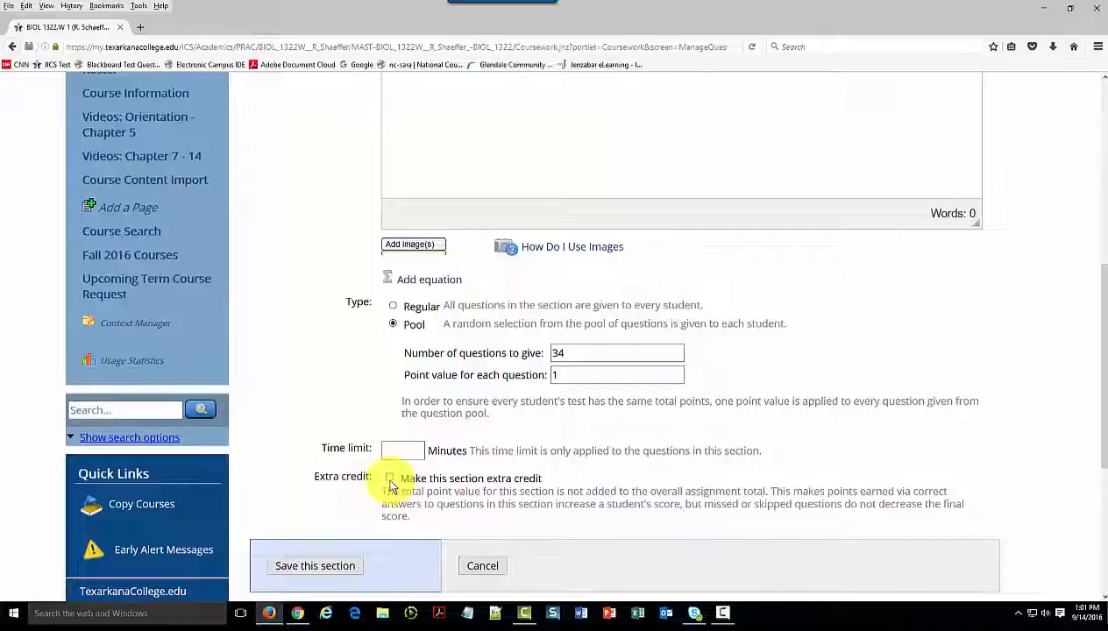
click(316, 567)
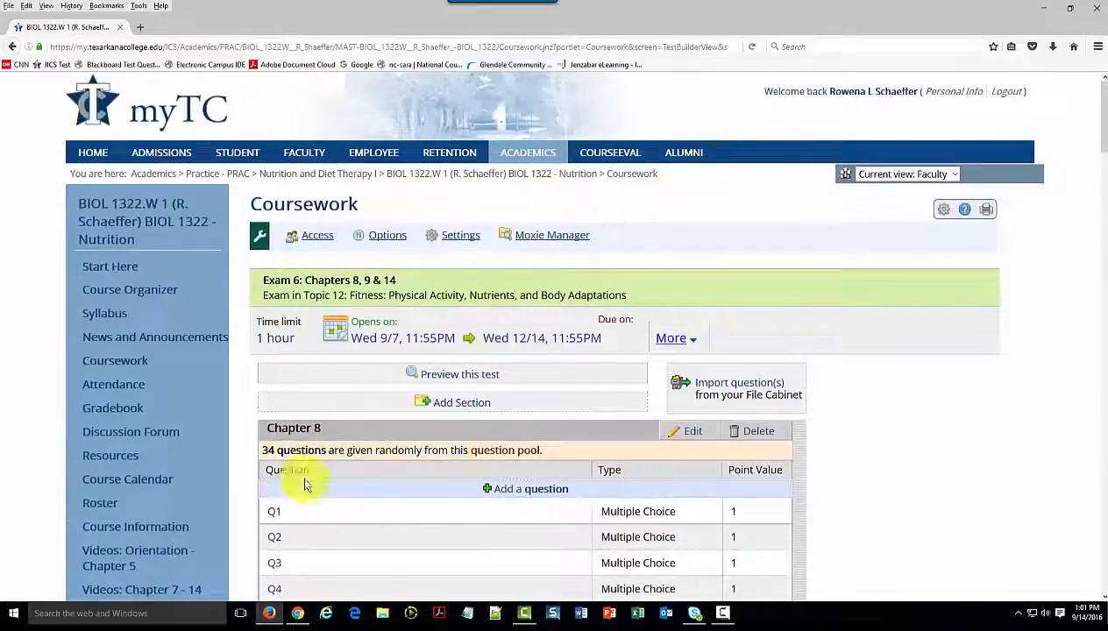
Review the Chapter 8 question pool from start to end, checking the type of each question
scroll(347, 495, down, 1)
scroll(346, 498, down, 10)
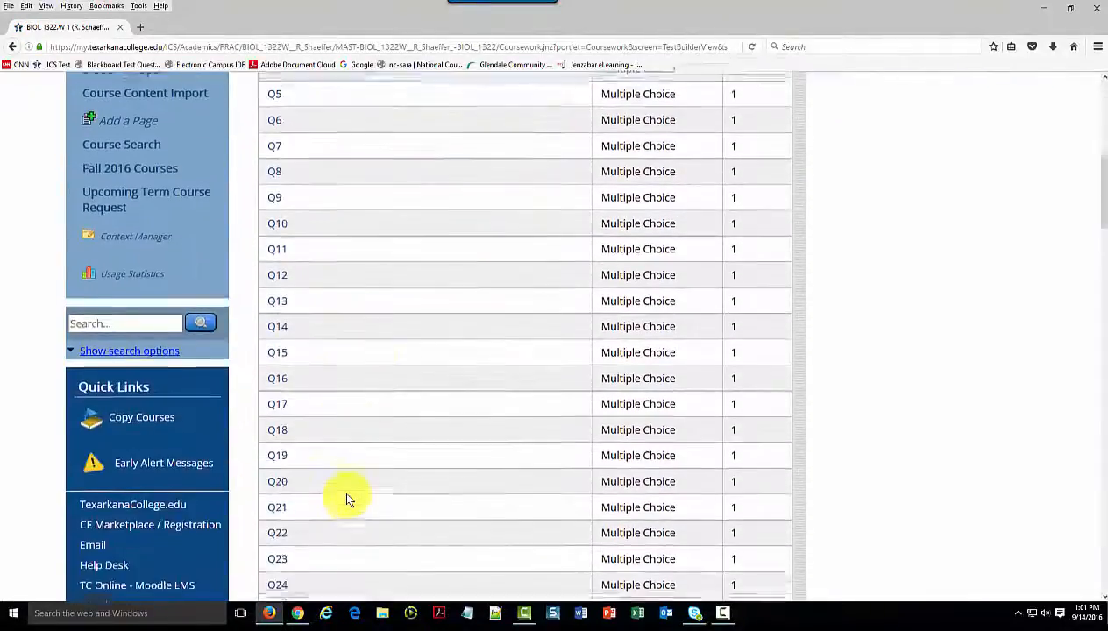
scroll(347, 498, down, 3)
scroll(348, 491, up, 15)
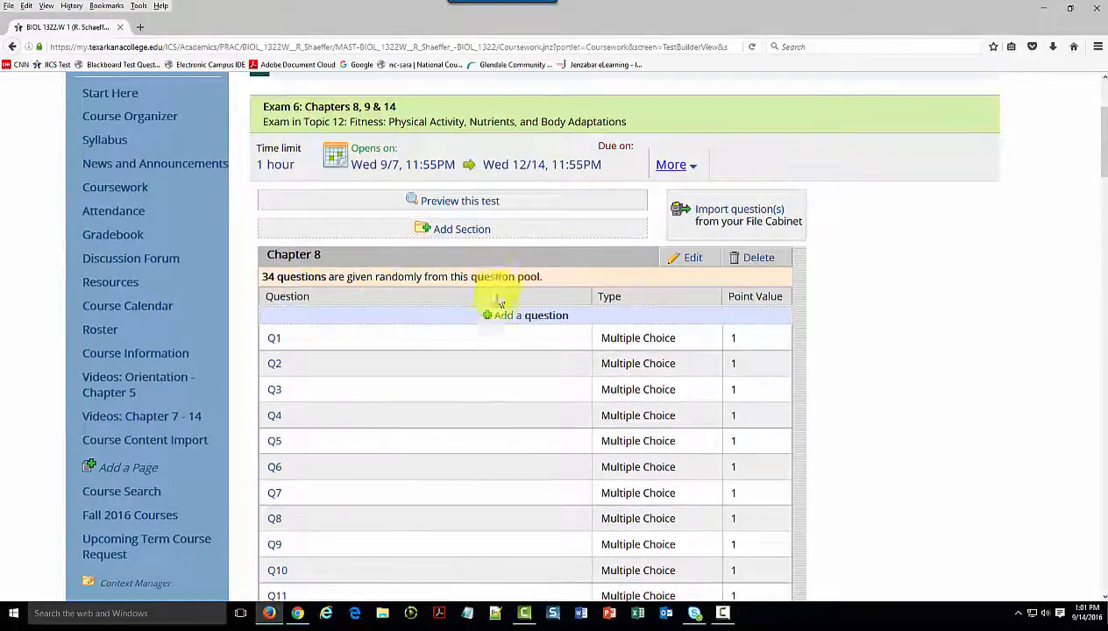
scroll(443, 462, down, 9)
scroll(443, 462, down, 20)
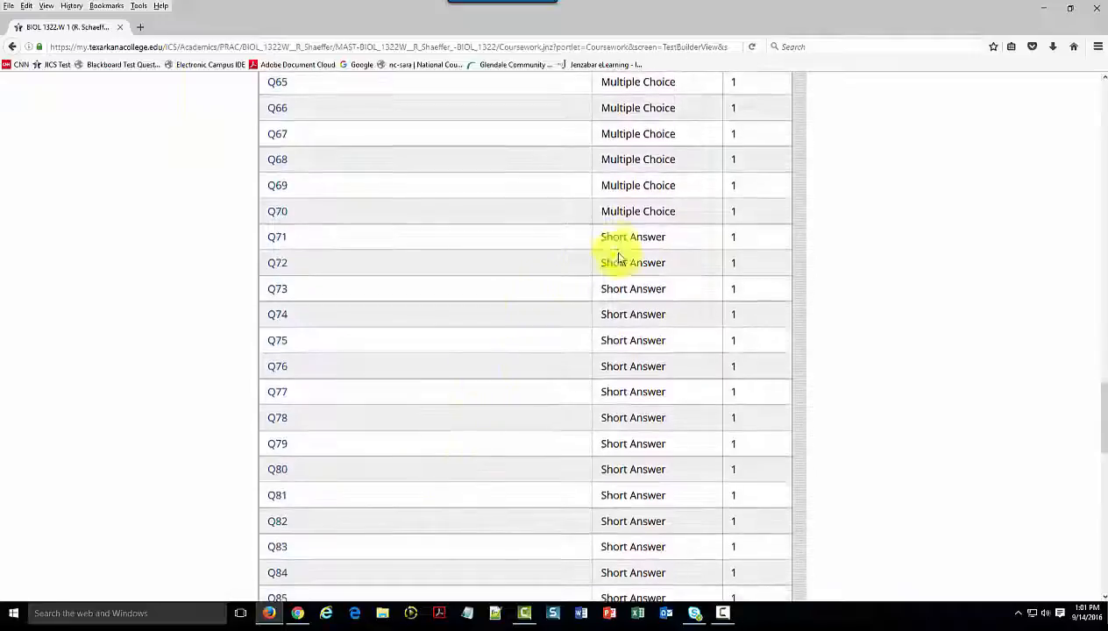
scroll(581, 436, down, 7)
scroll(582, 436, down, 10)
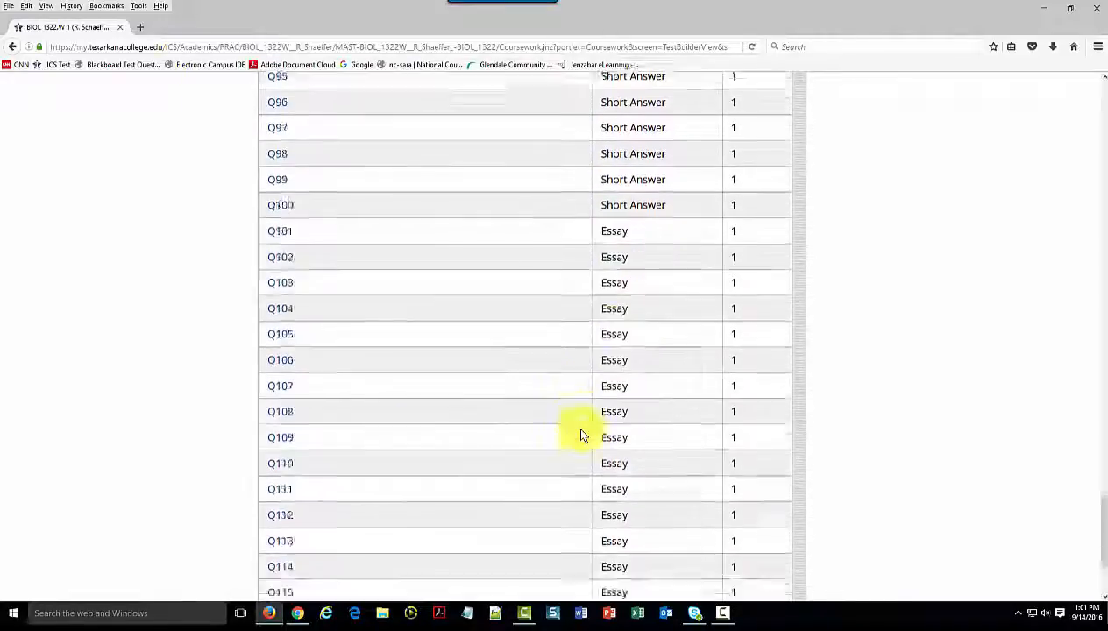
scroll(408, 373, up, 9)
scroll(408, 372, up, 10)
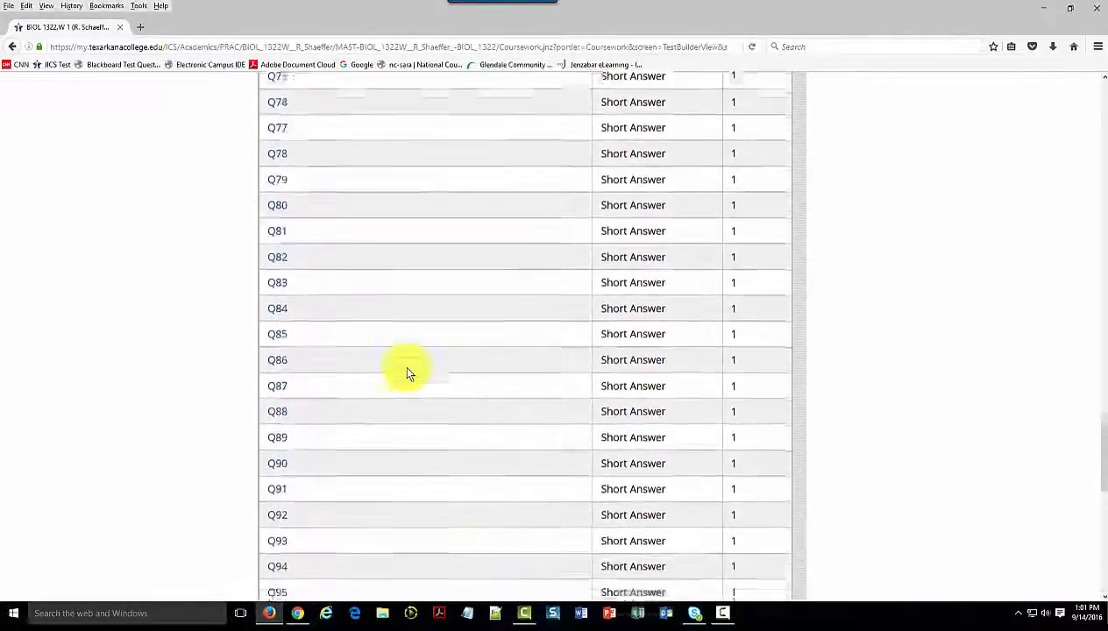
scroll(408, 373, up, 2)
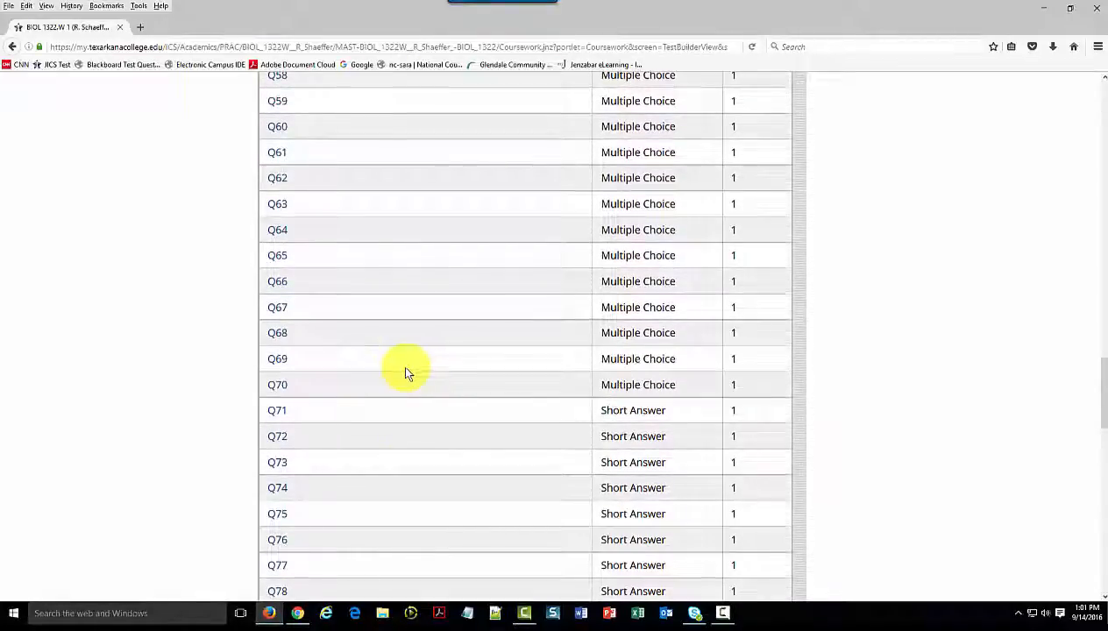
Open the Chapter 8 section's questions for managing so that individual questions can be selected
scroll(406, 372, down, 20)
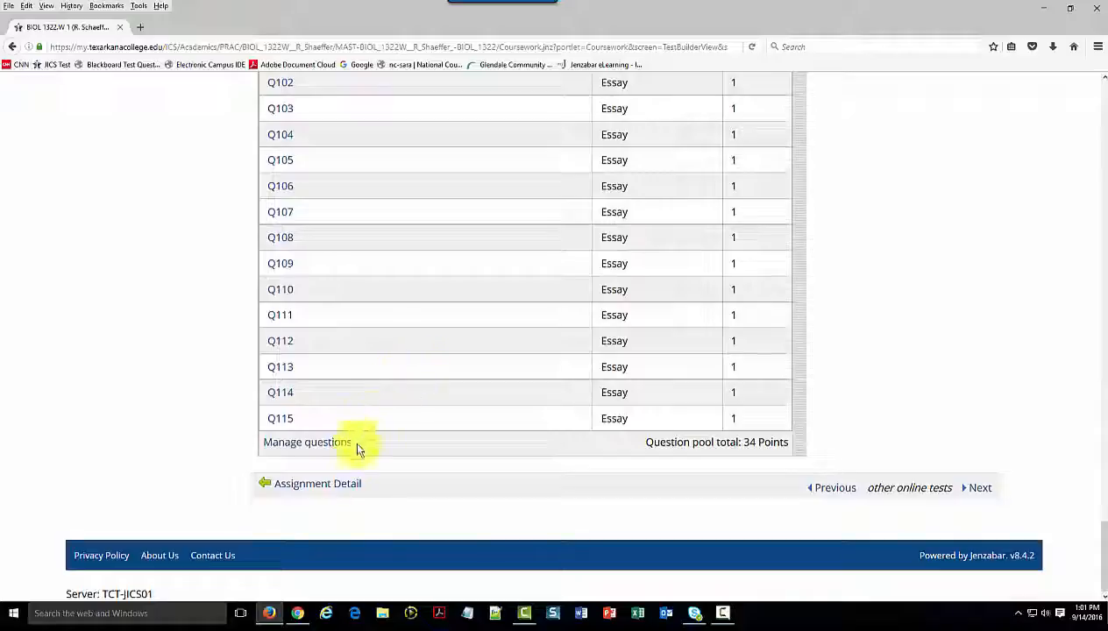
click(307, 445)
scroll(371, 404, up, 5)
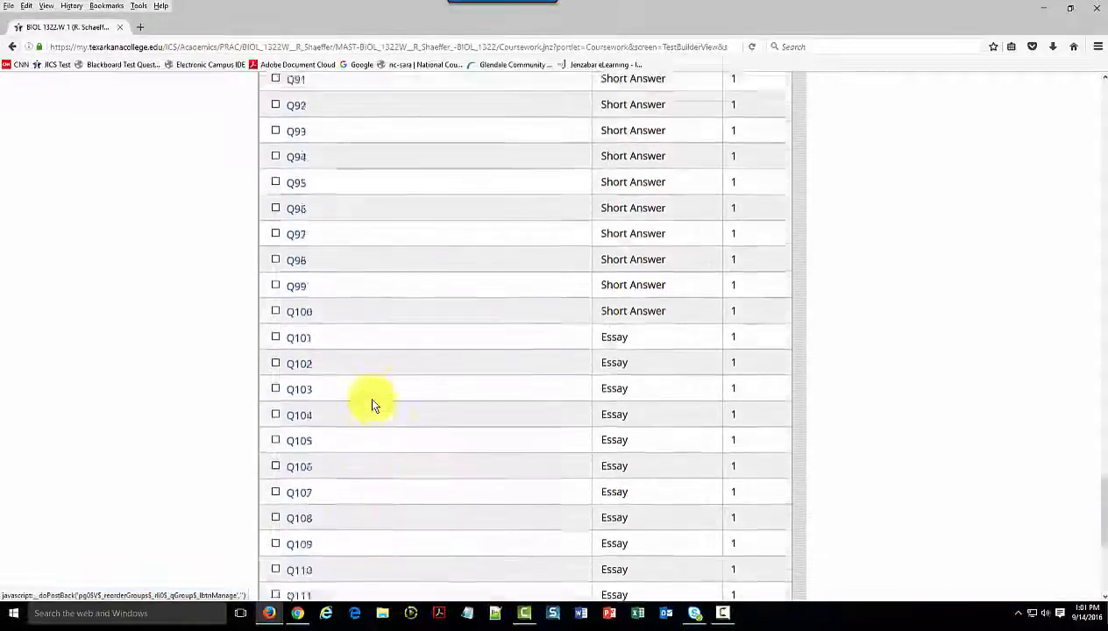
scroll(372, 404, up, 8)
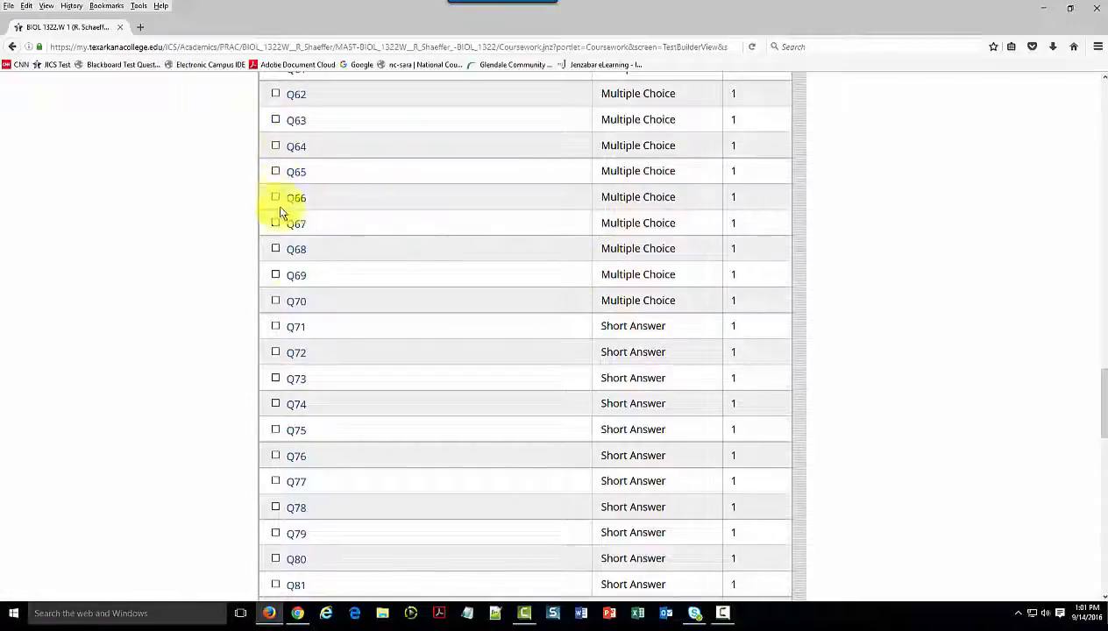
scroll(408, 408, down, 2)
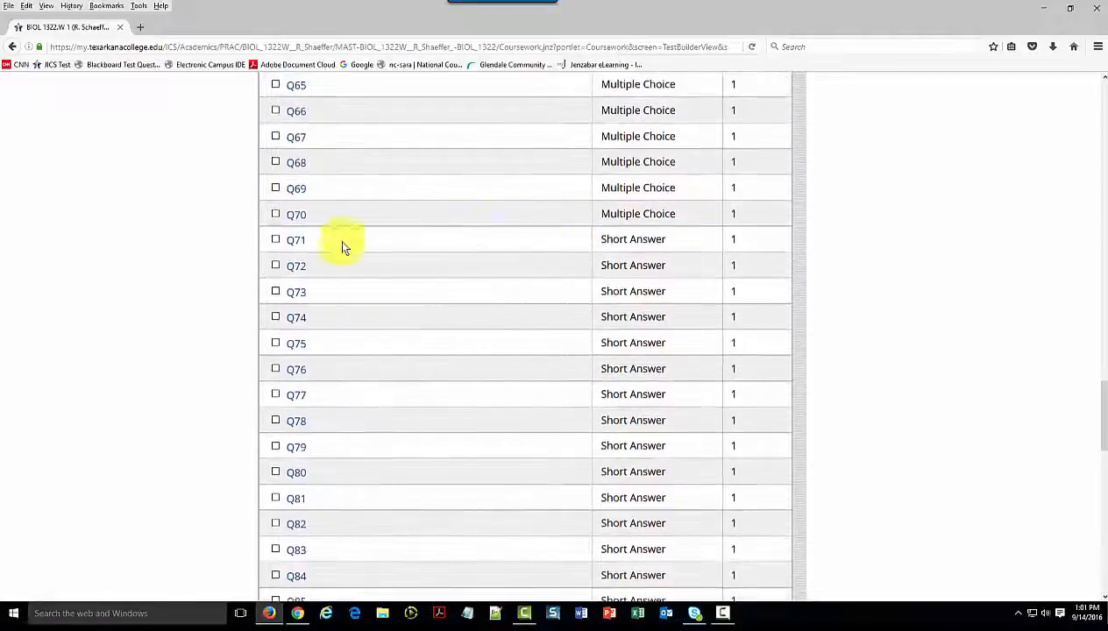
Select the short answer and essay questions Q71 to Q115, except Q107, and delete them from the Chapter 8 pool
click(276, 240)
click(275, 266)
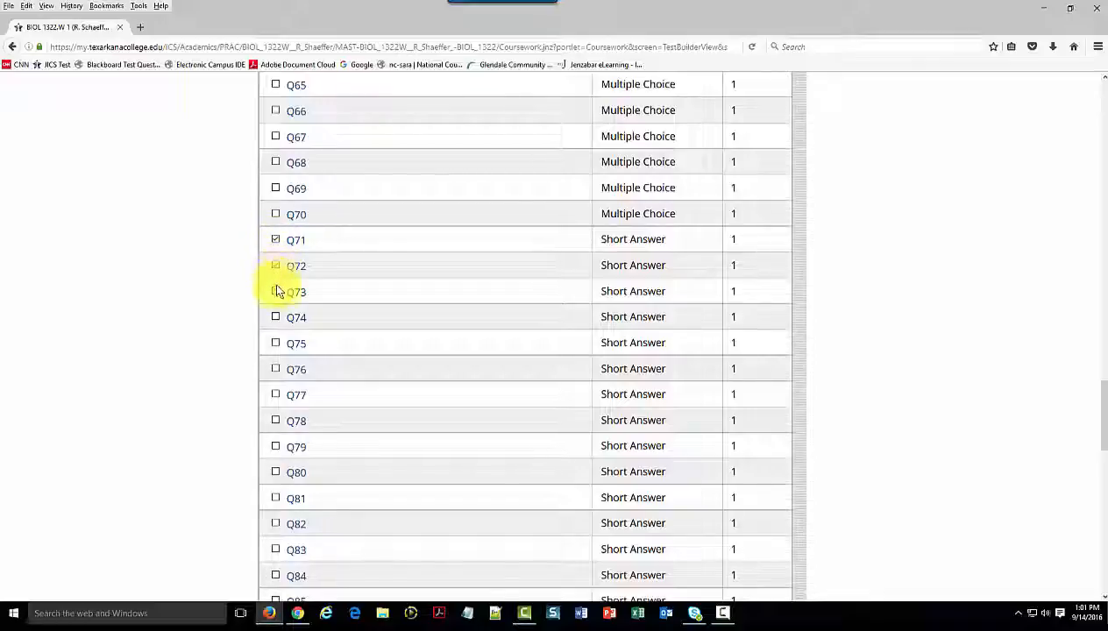
click(276, 292)
click(275, 316)
click(276, 344)
click(276, 370)
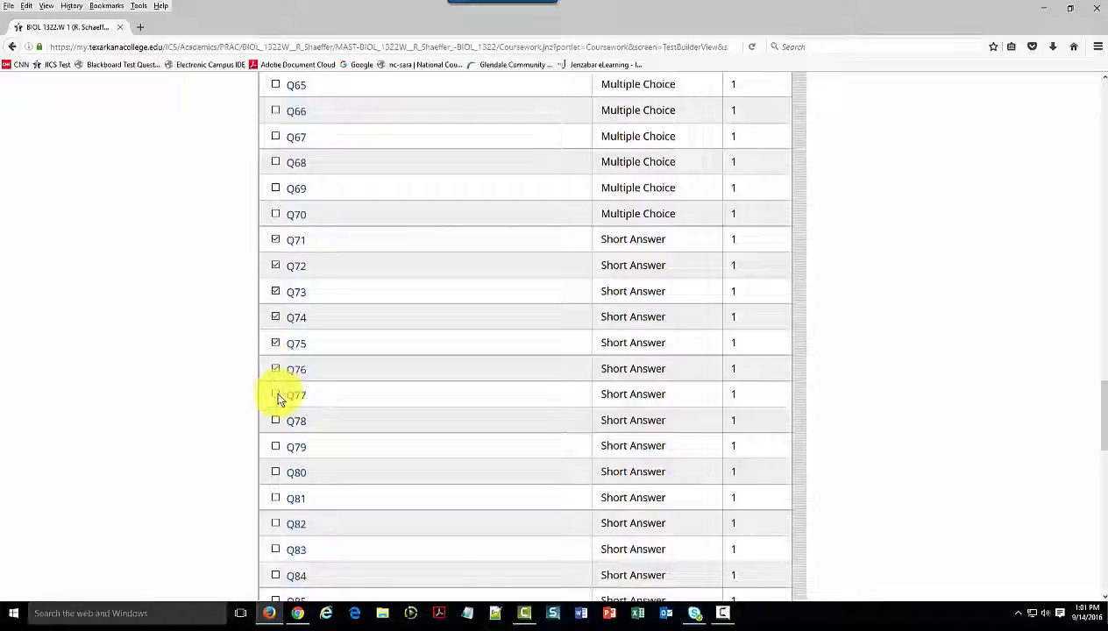
click(276, 421)
click(276, 475)
scroll(334, 404, down, 5)
click(276, 153)
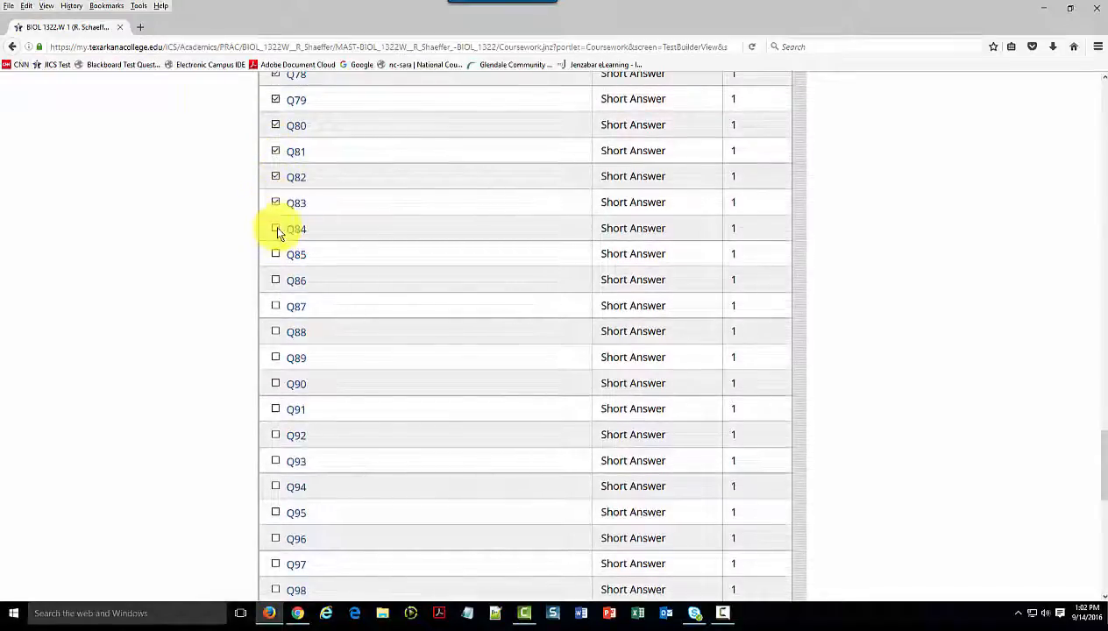
click(275, 282)
click(276, 307)
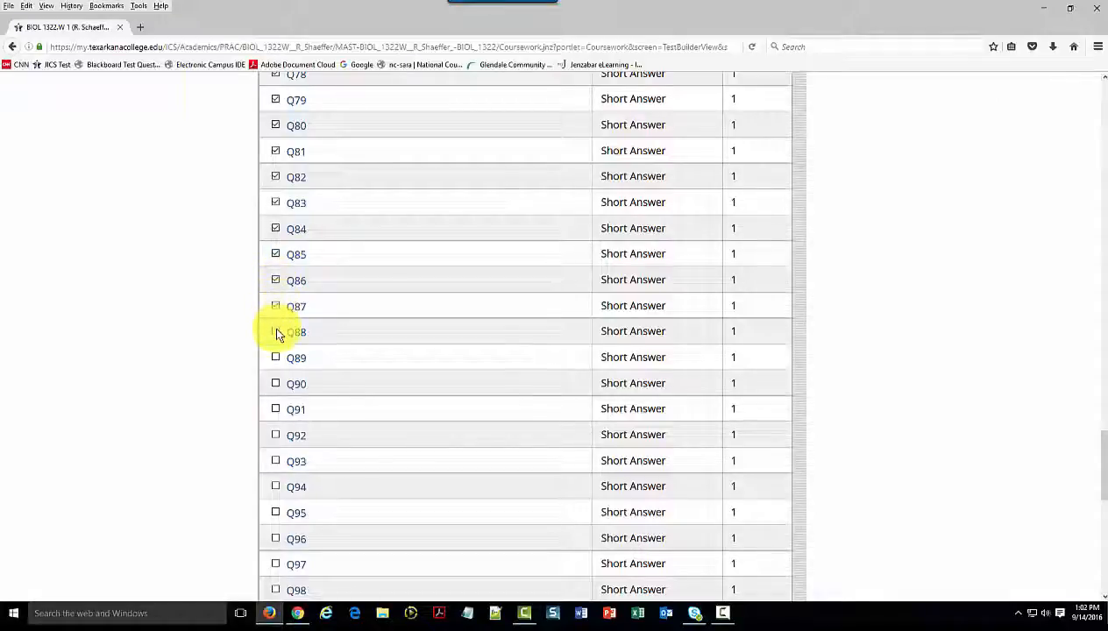
click(276, 333)
click(276, 411)
click(276, 437)
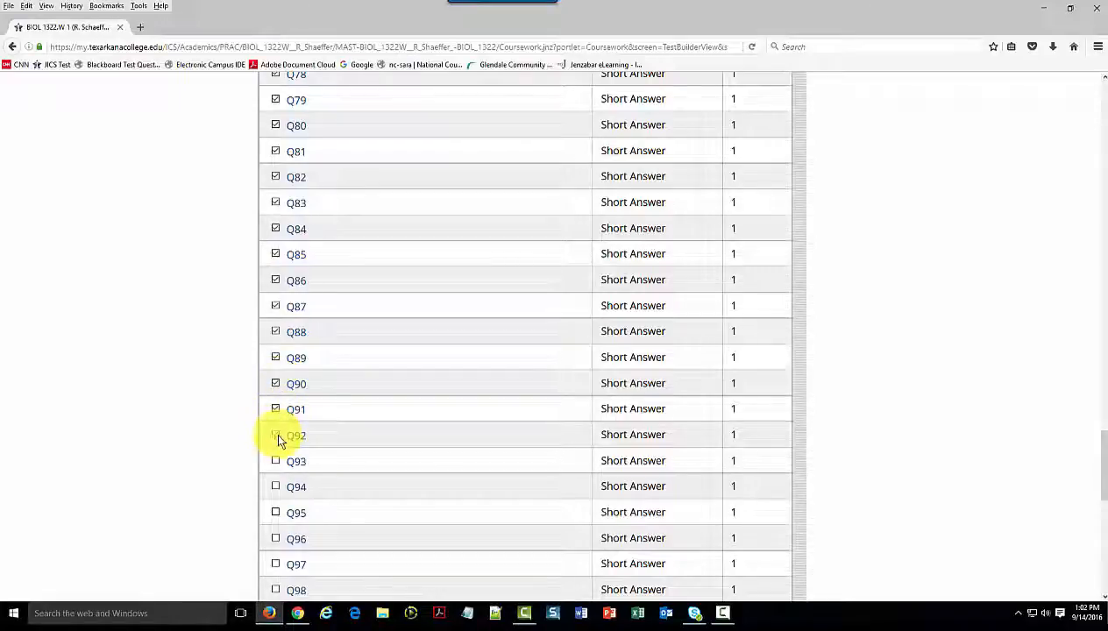
scroll(277, 429, down, 3)
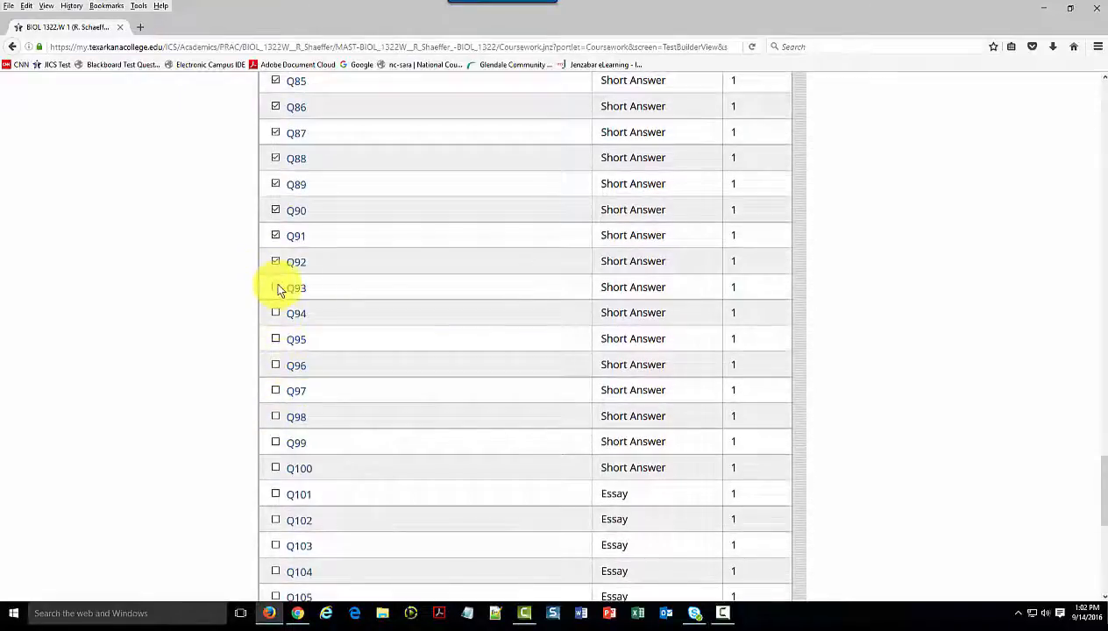
click(276, 289)
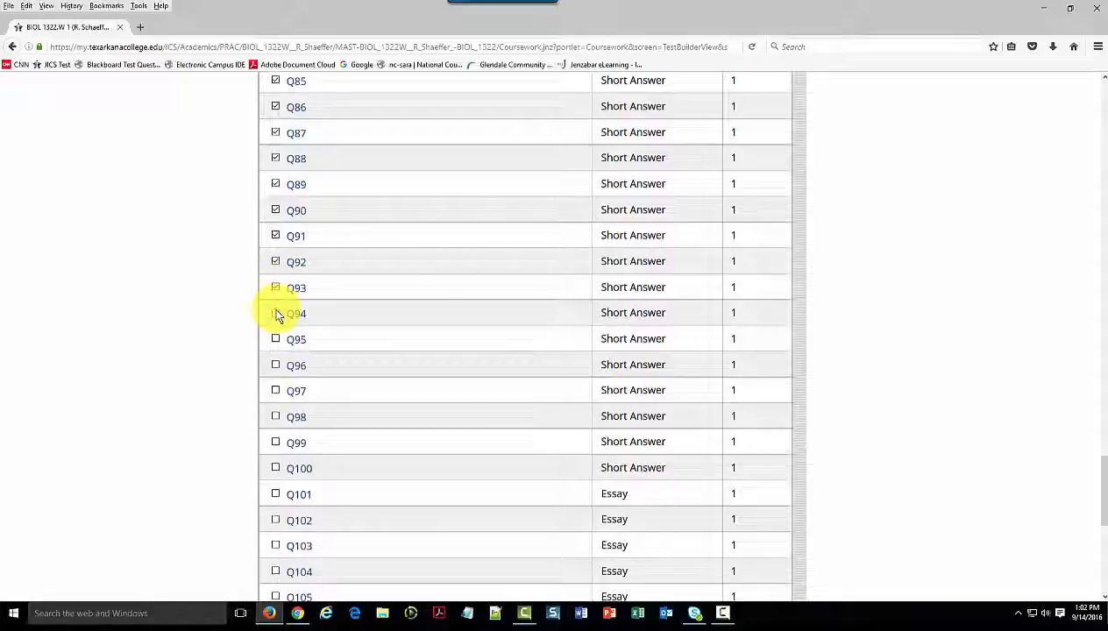
click(276, 314)
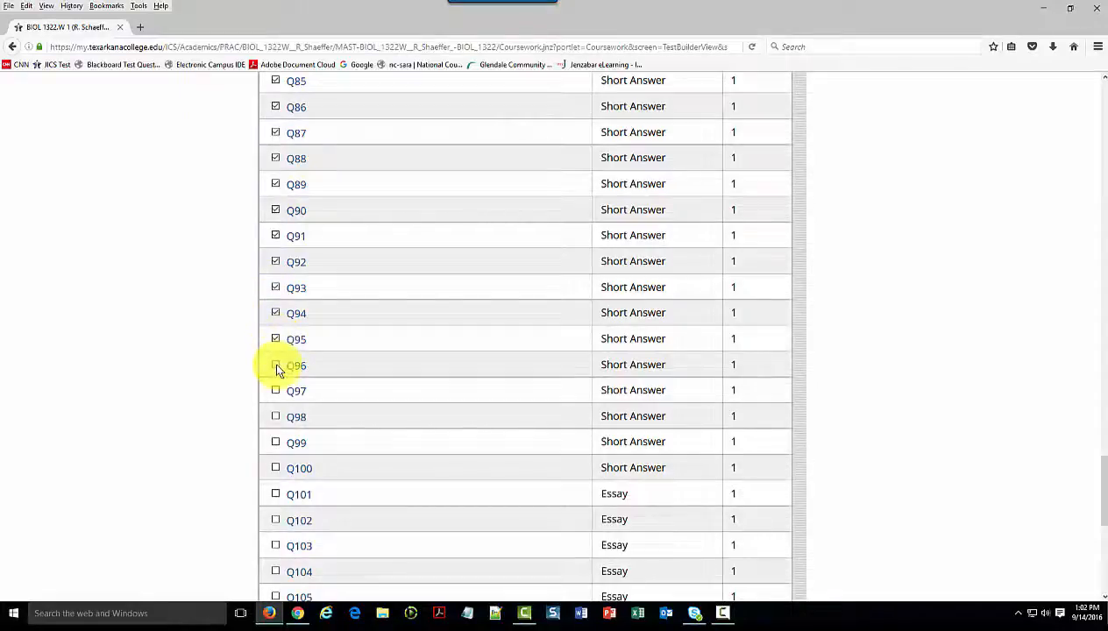
click(276, 392)
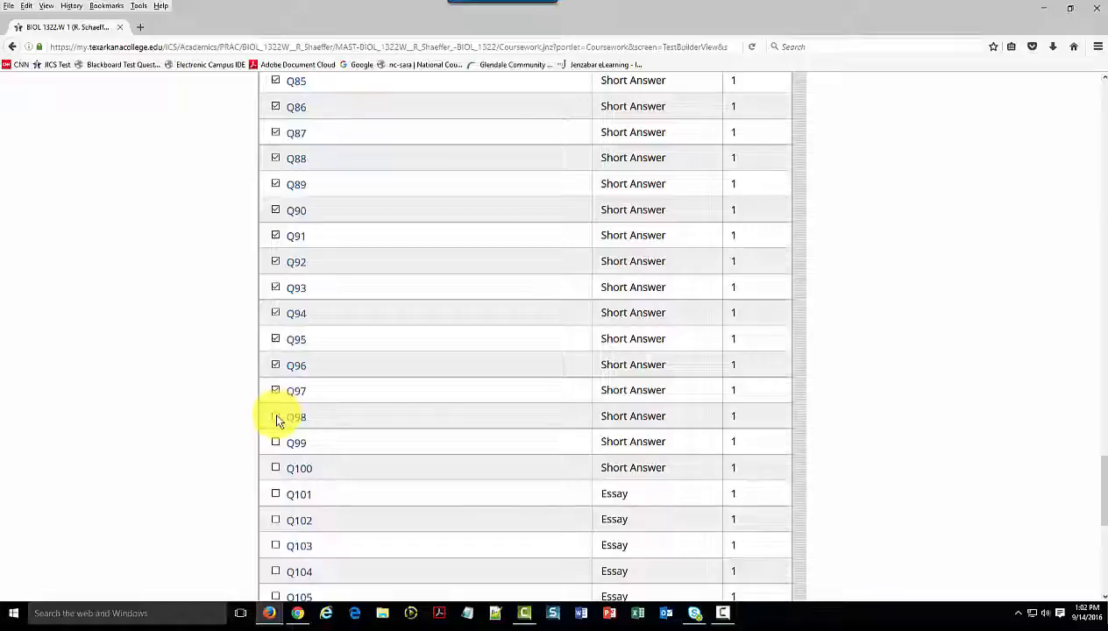
click(276, 417)
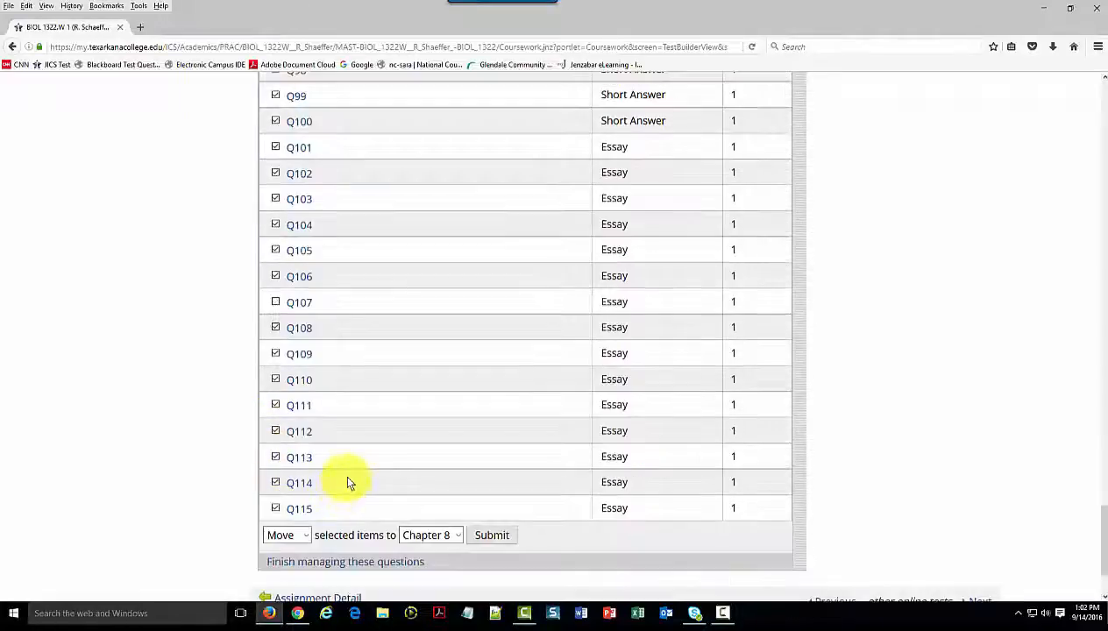
scroll(351, 483, down, 2)
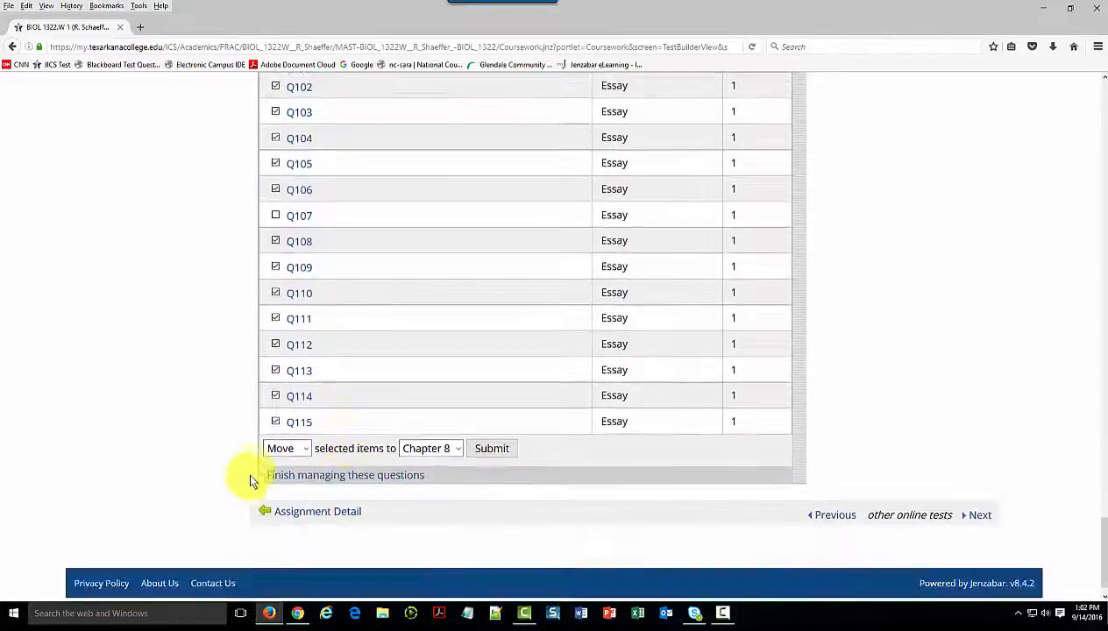
click(305, 447)
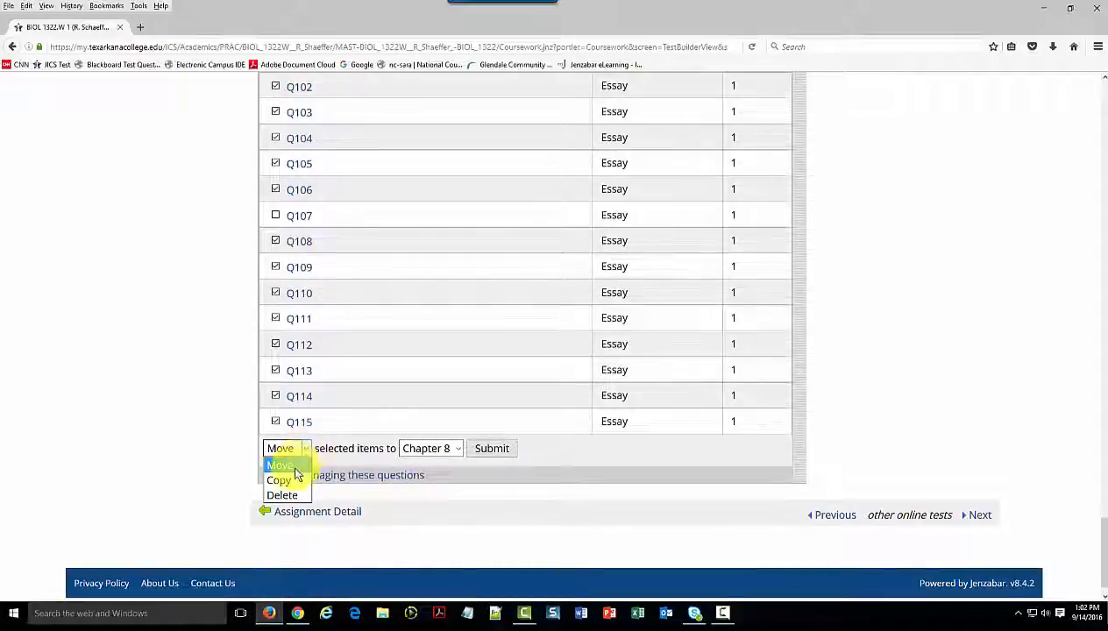
click(292, 496)
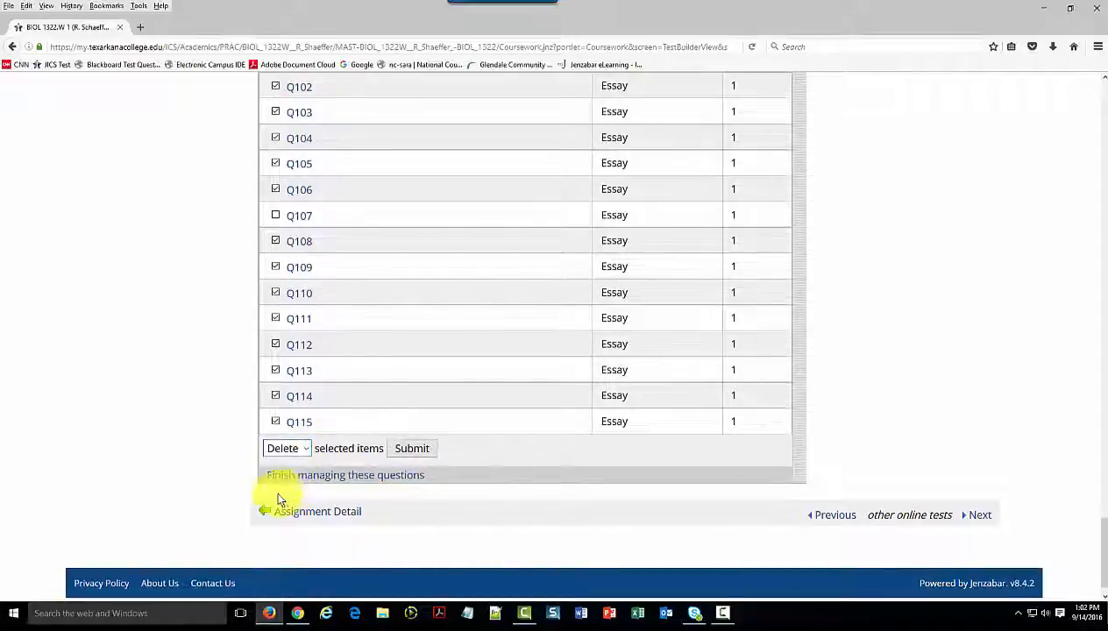
click(416, 452)
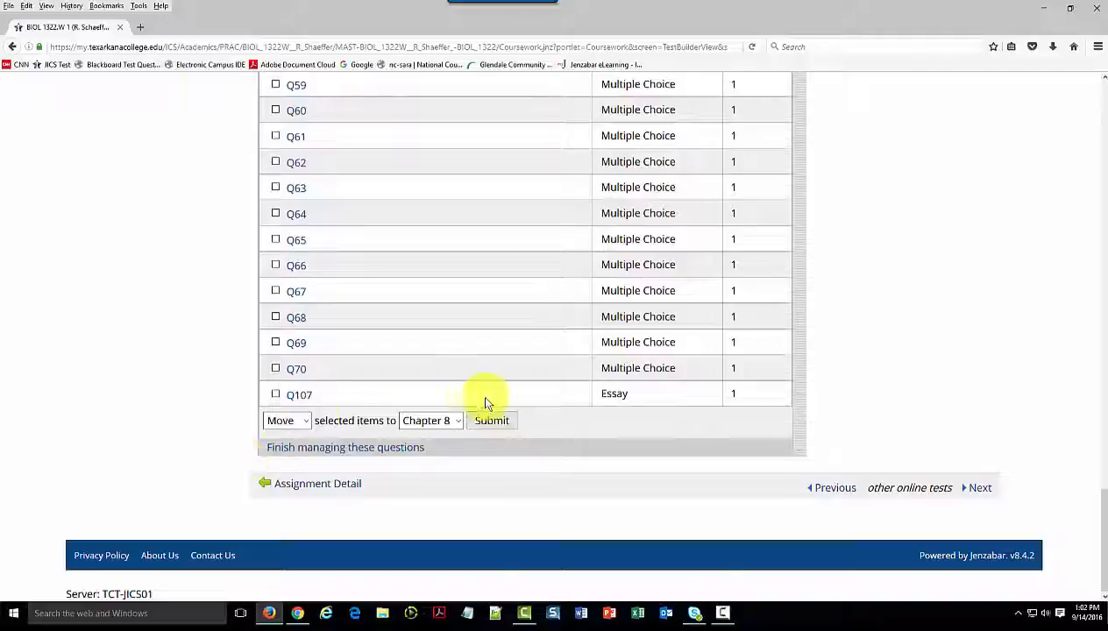
Delete the remaining essay question Q107 from the Chapter 8 pool
click(277, 396)
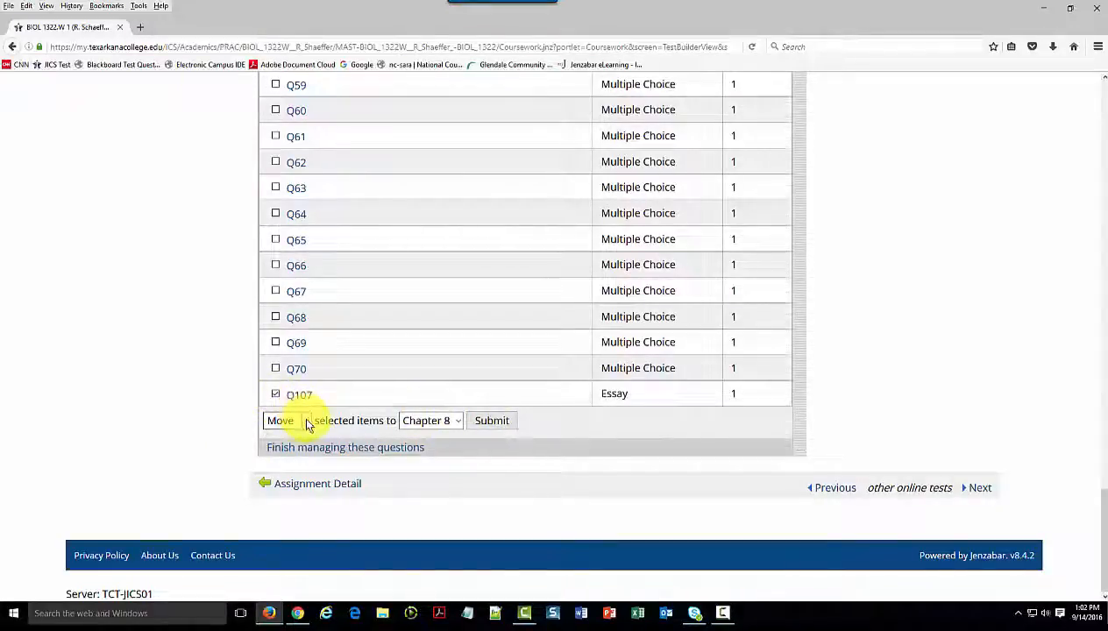
click(298, 421)
click(283, 464)
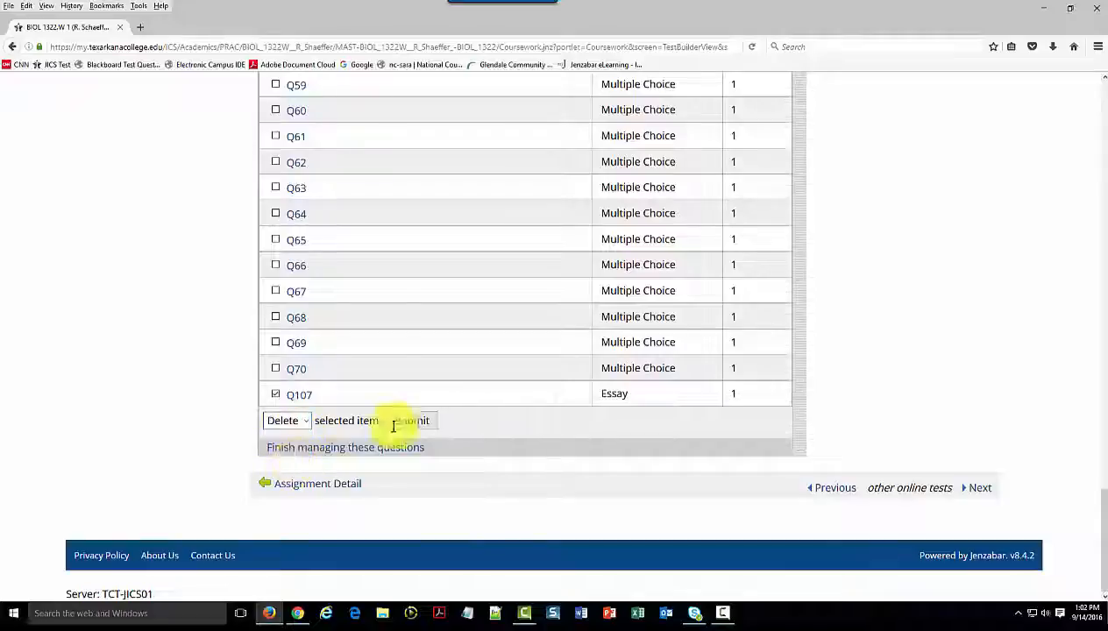
click(422, 422)
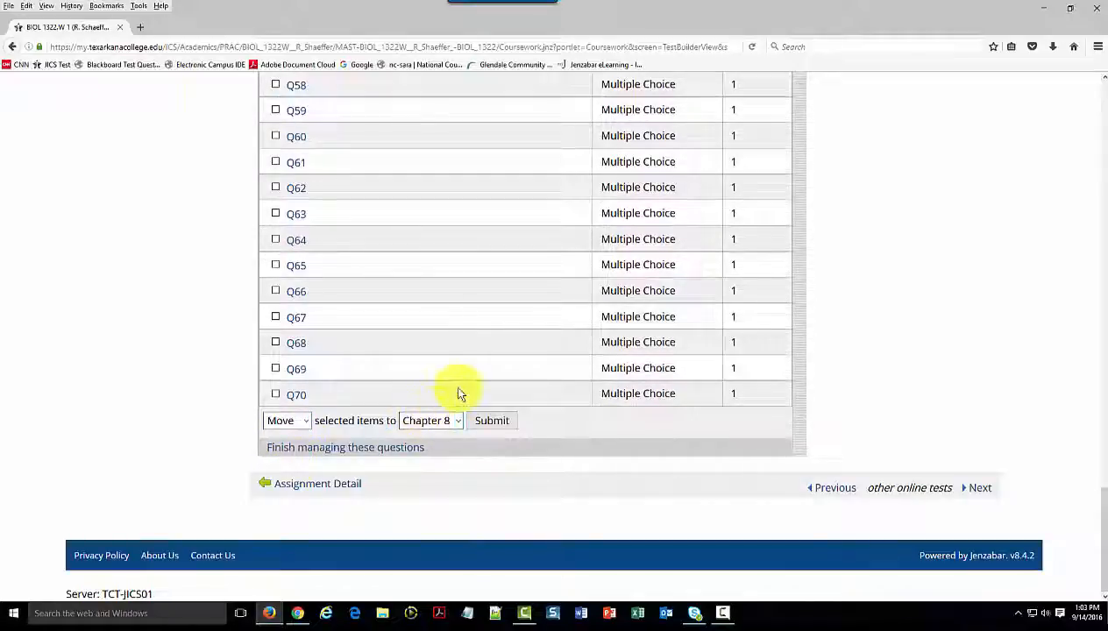
Import Imported Section 1 of "Chapter 09 - Weight Management Overweight Obesity and Underweight" from the File Cabinet into the exam
scroll(465, 390, up, 20)
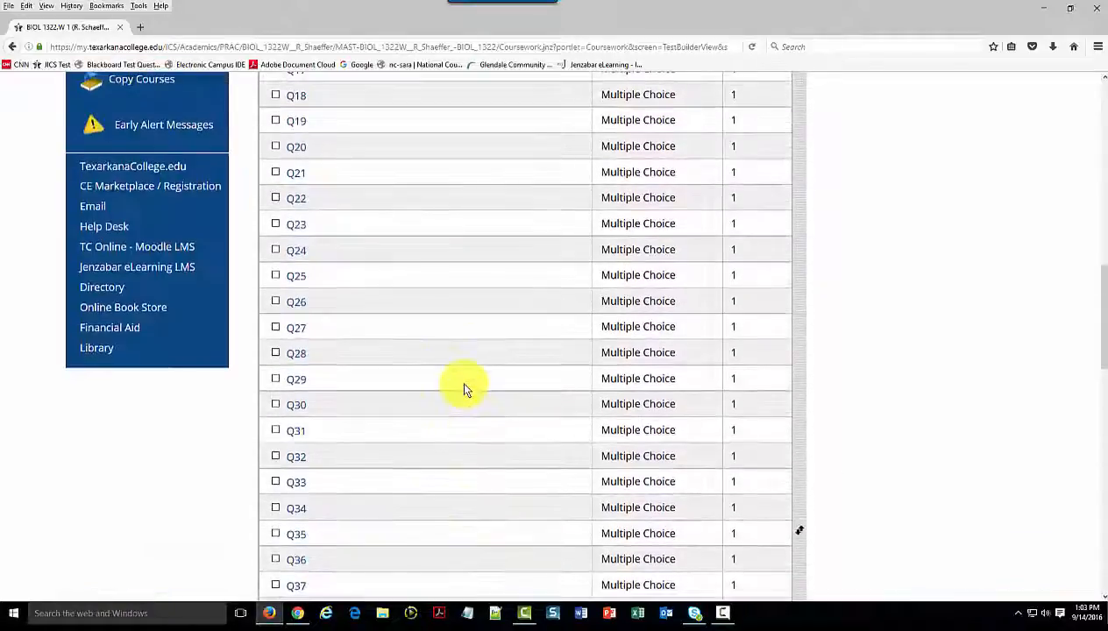
scroll(465, 390, up, 5)
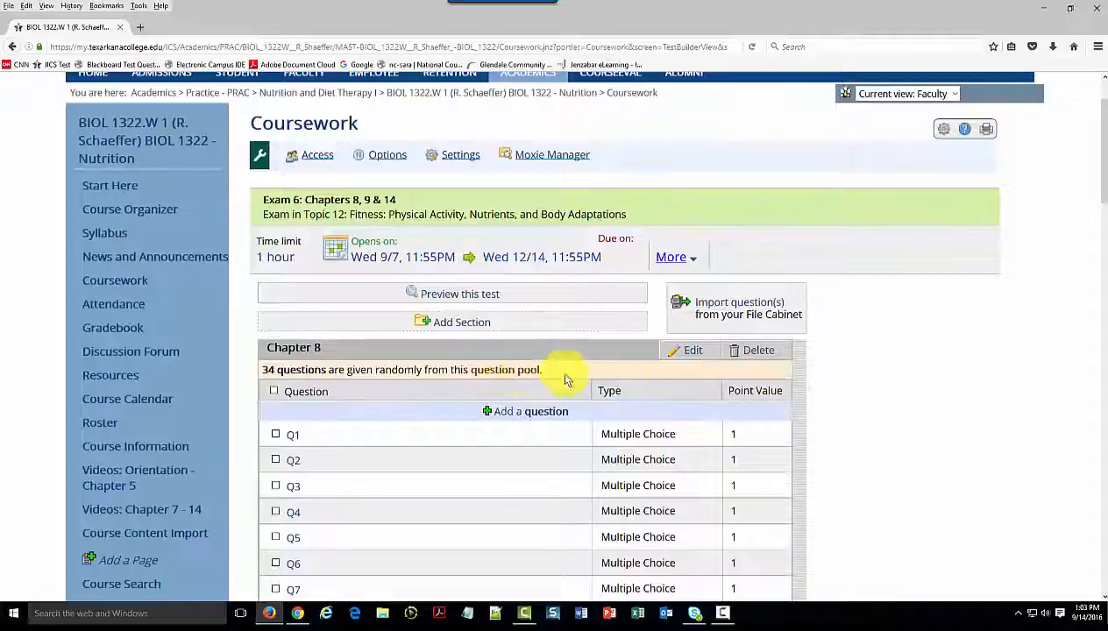
click(733, 309)
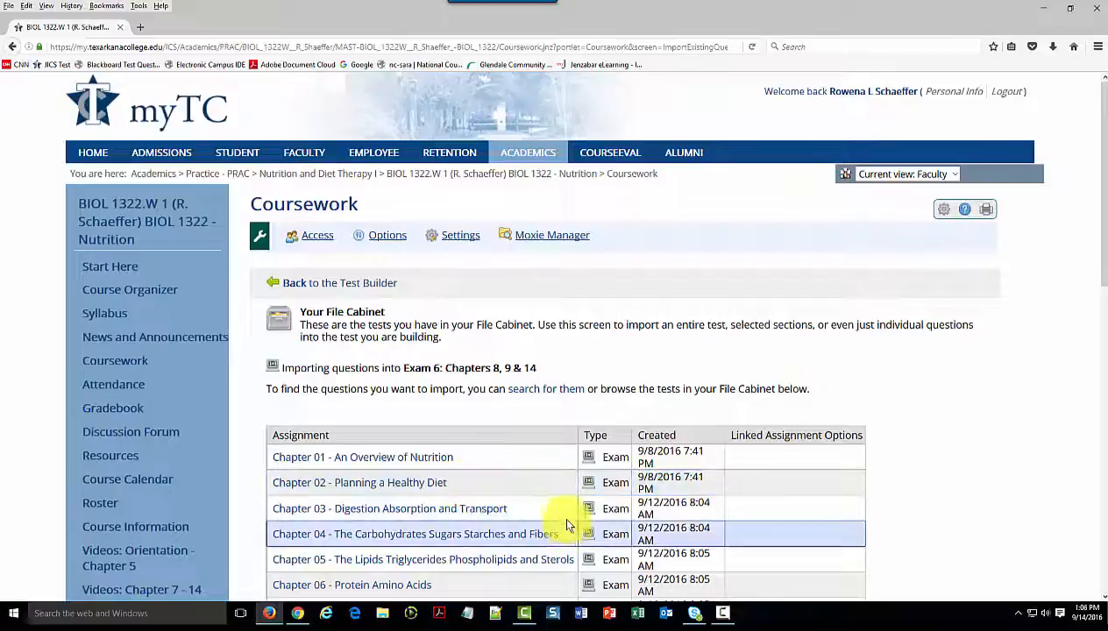
scroll(566, 519, down, 10)
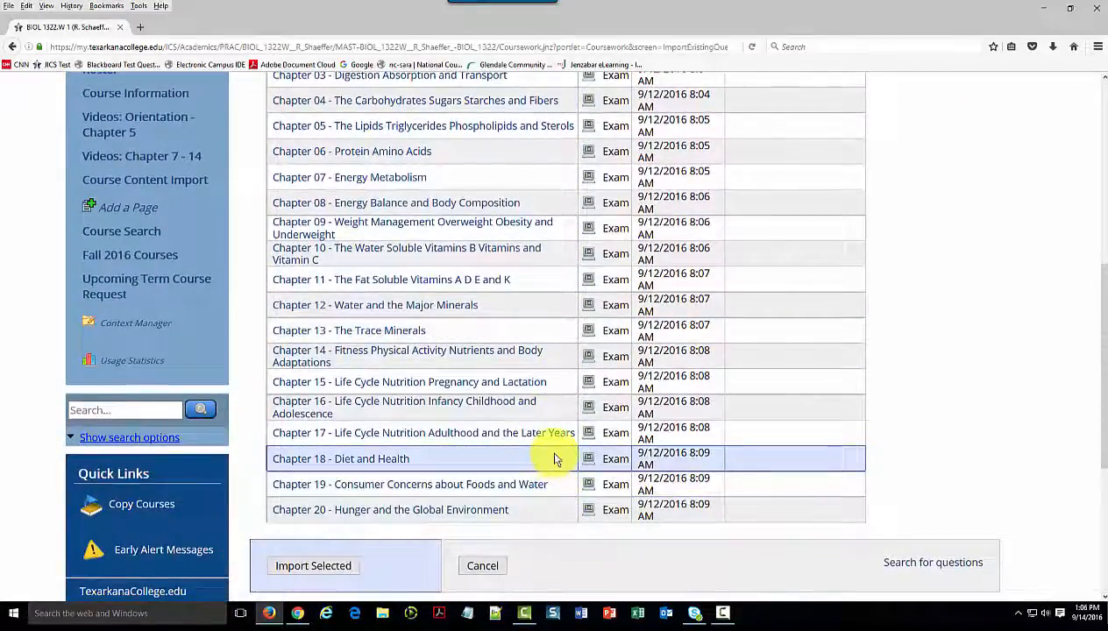
click(376, 227)
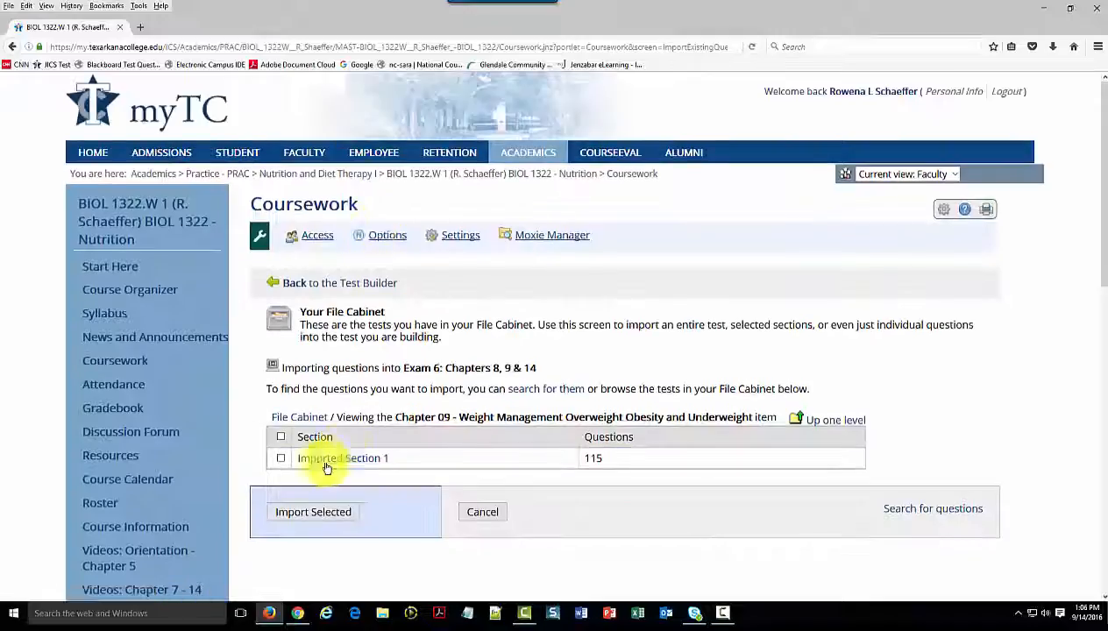
click(281, 458)
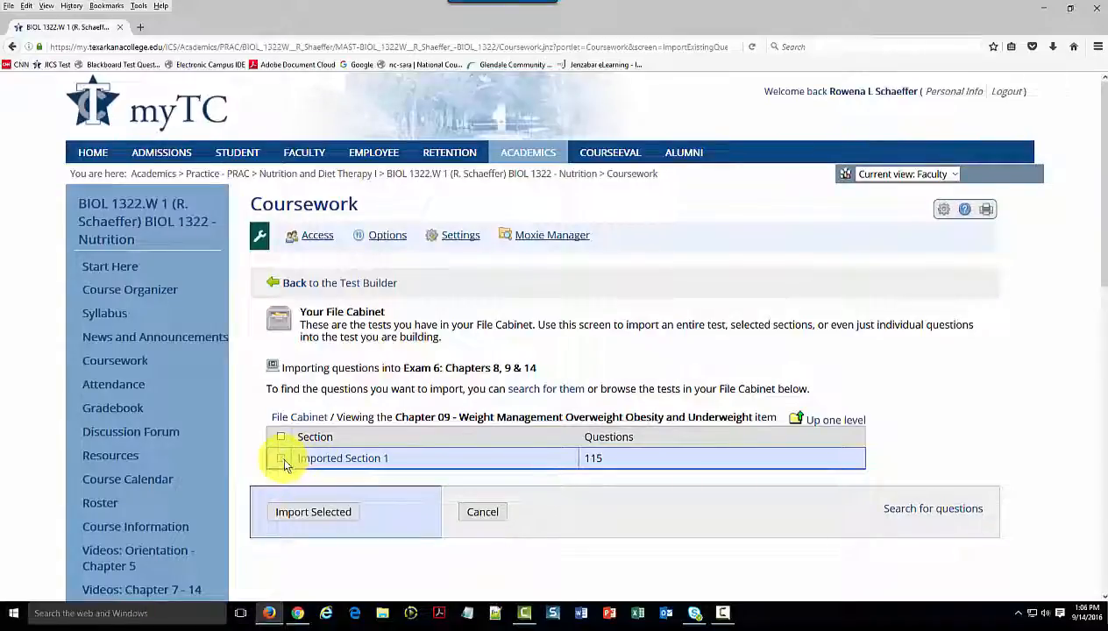
click(312, 512)
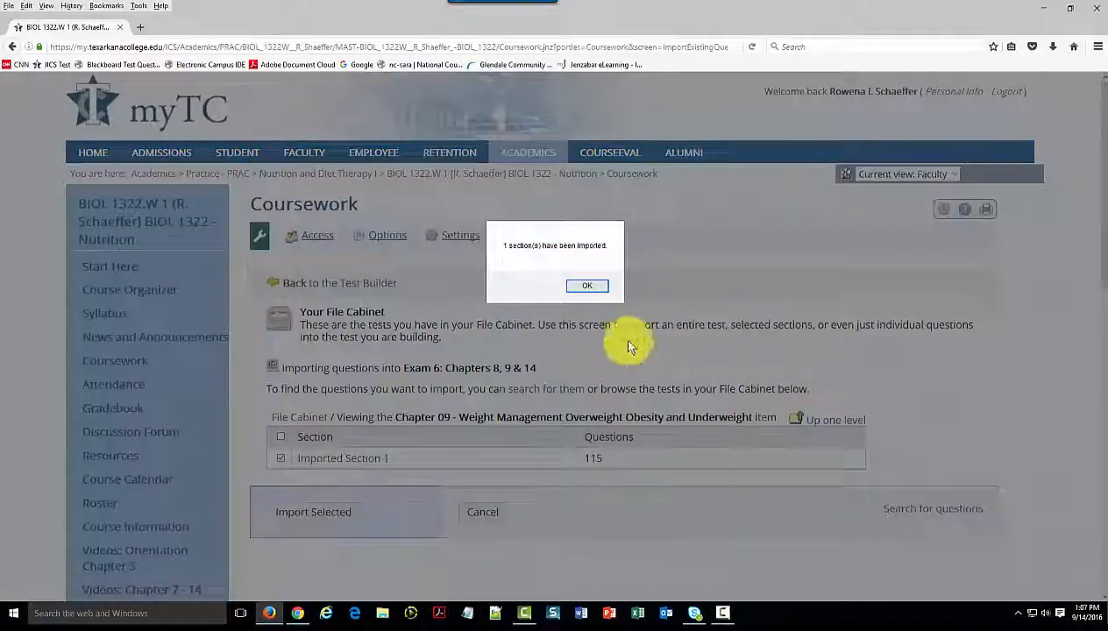
click(588, 287)
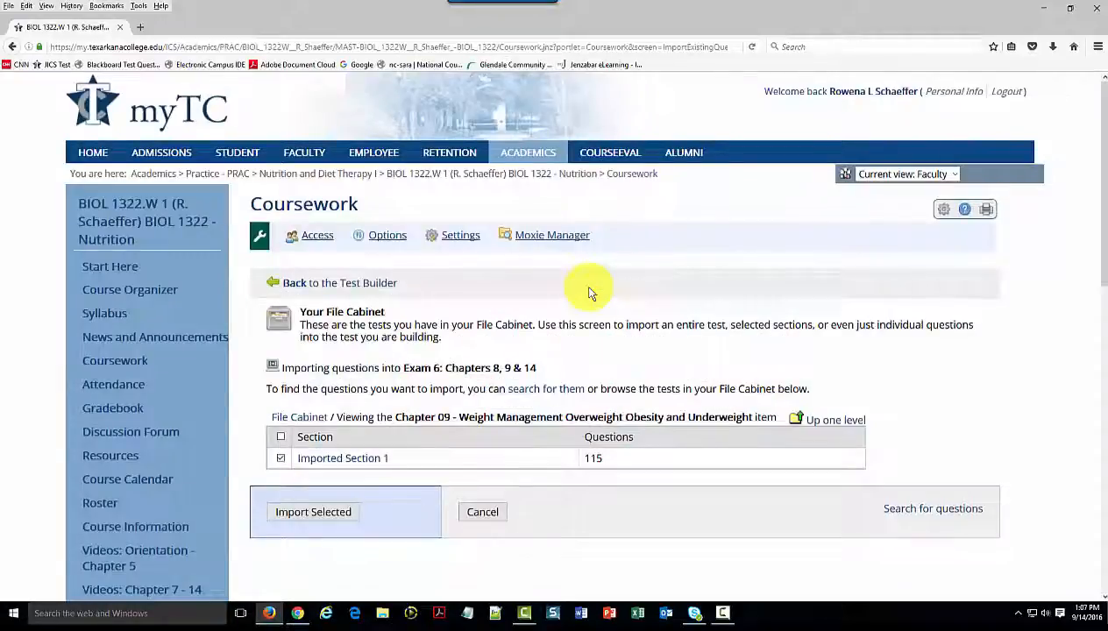
Go back to the Coursework list and reopen "Exam 6: Chapters 8, 9 & 14" from Topic 12 in the Test Builder
click(115, 369)
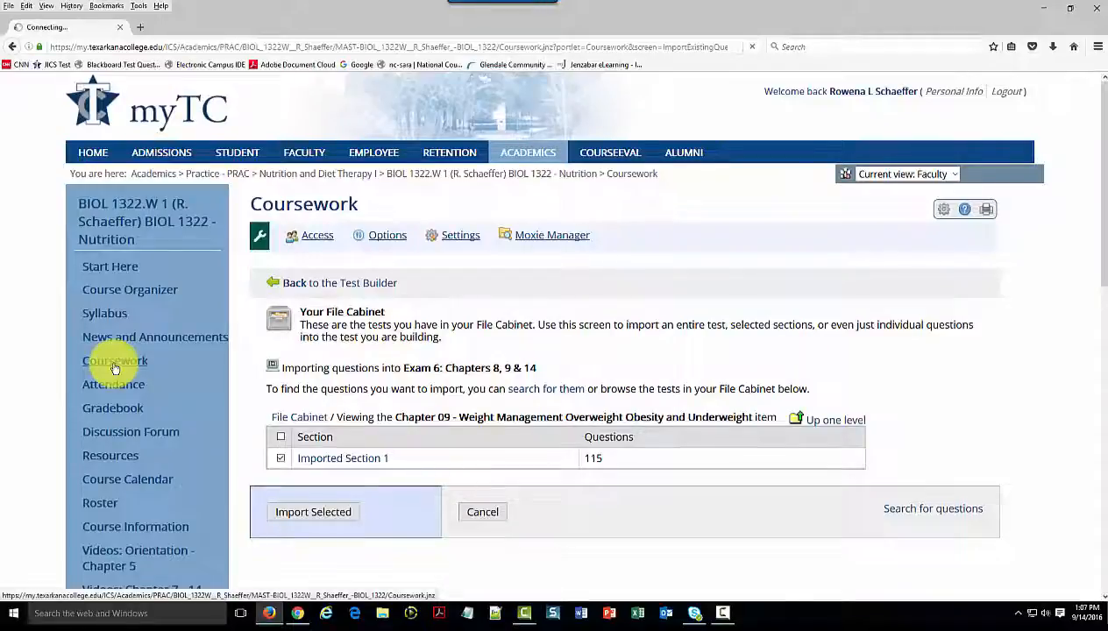
scroll(408, 448, down, 5)
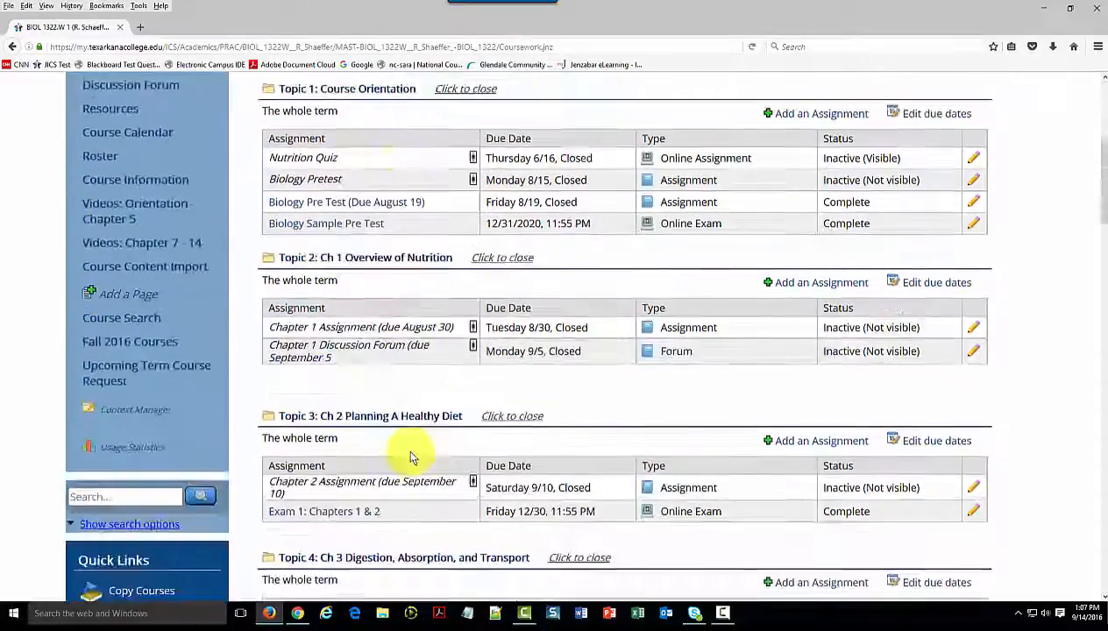
scroll(412, 456, down, 10)
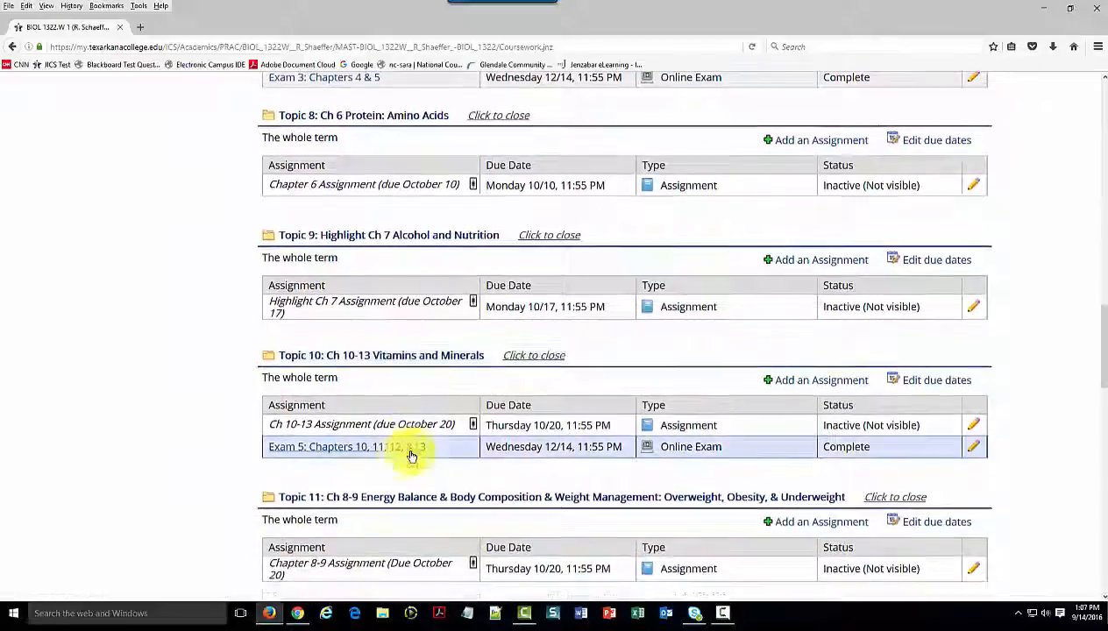
scroll(360, 458, down, 2)
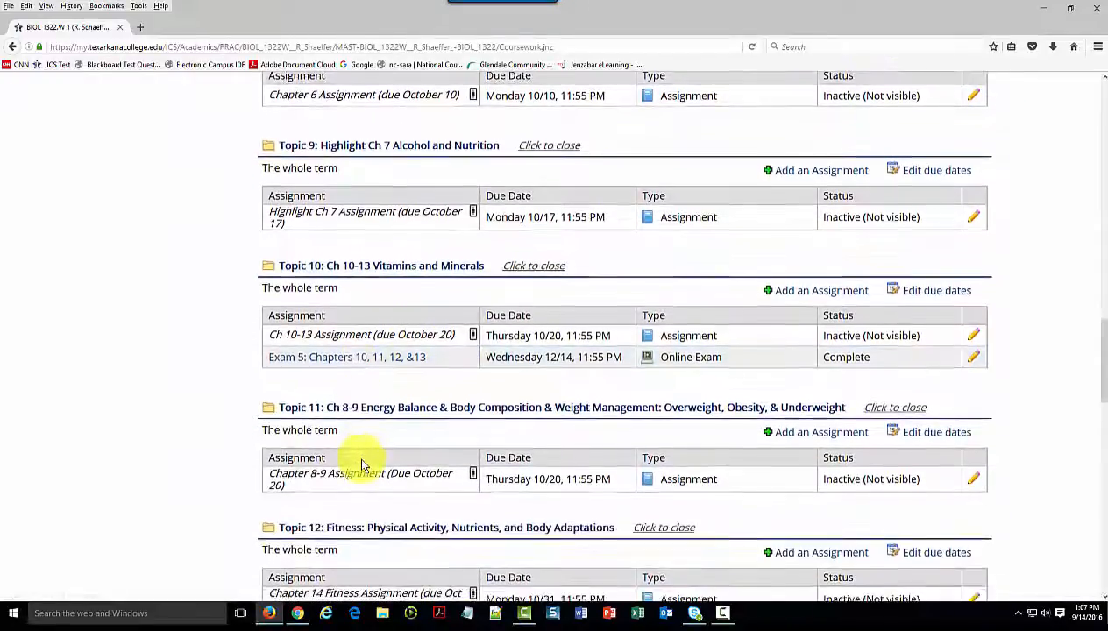
scroll(363, 465, down, 4)
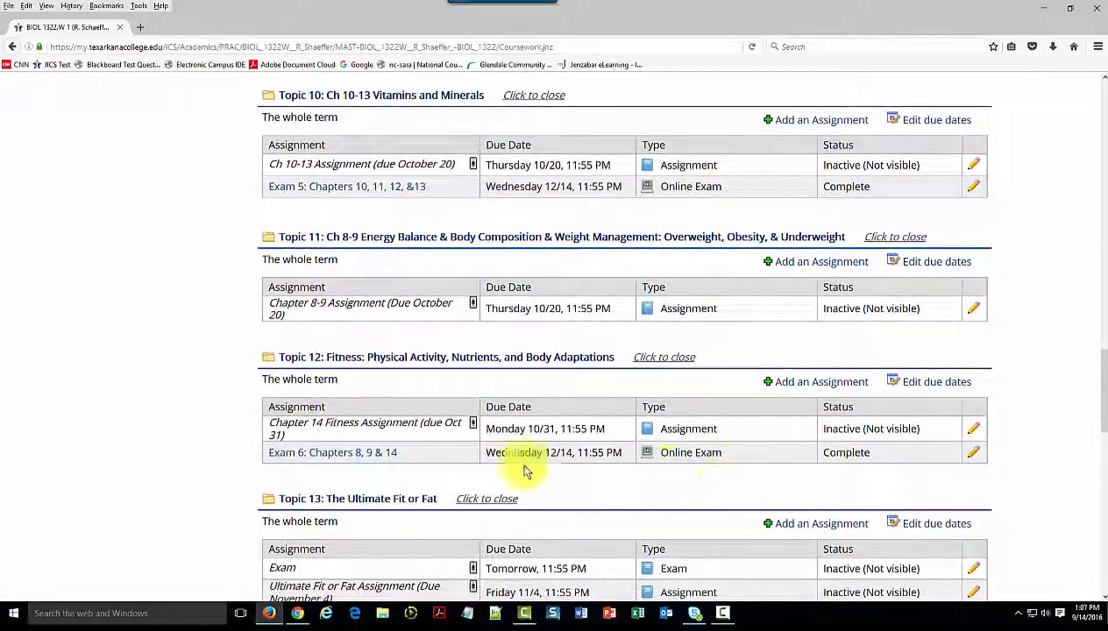
click(351, 454)
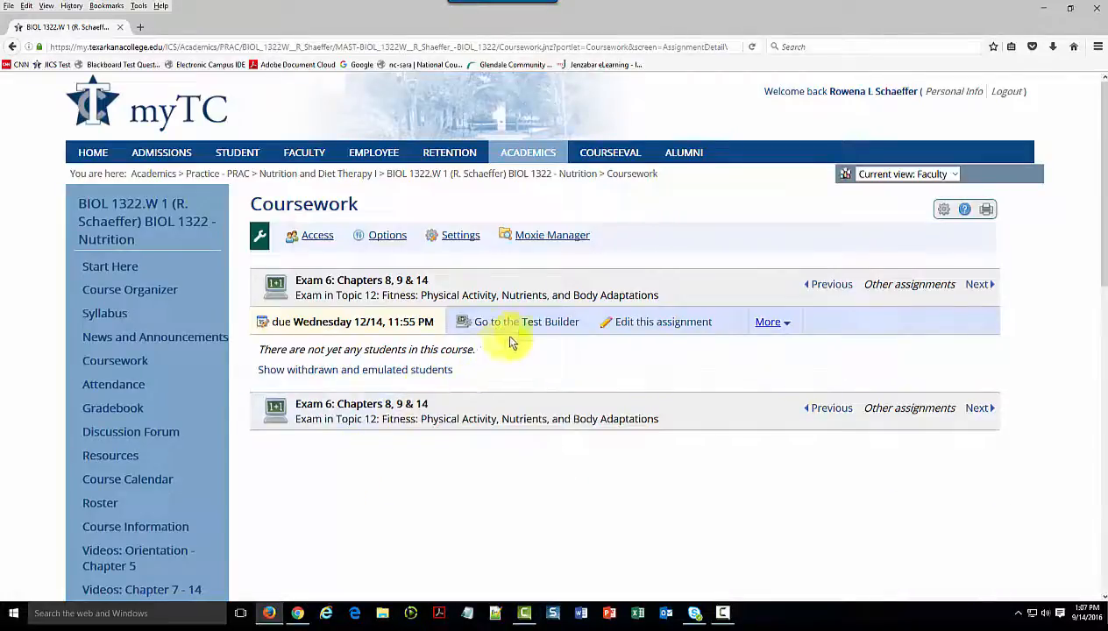
click(523, 329)
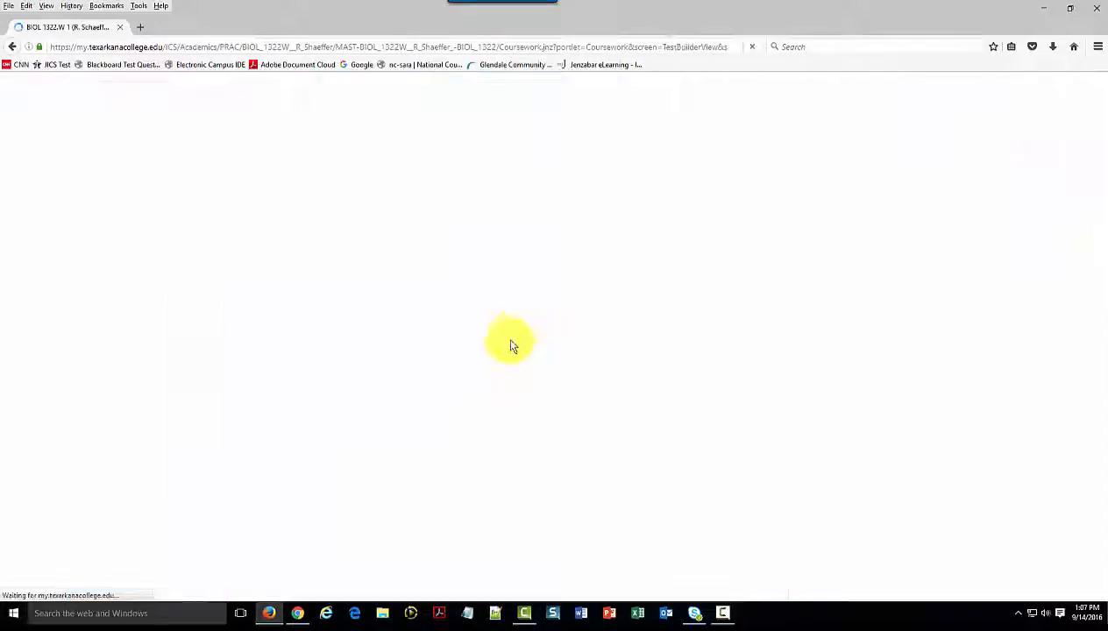
Open Imported Section 1 below the Chapter 8 pool for editing and rename it "Chapter 9"
scroll(493, 465, down, 15)
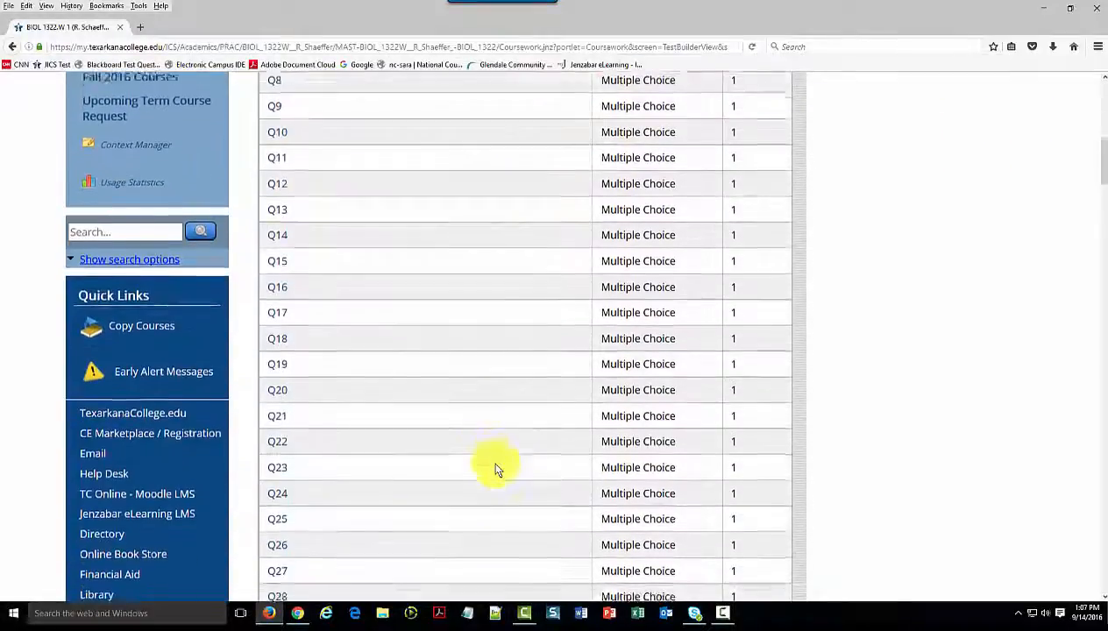
scroll(495, 464, down, 15)
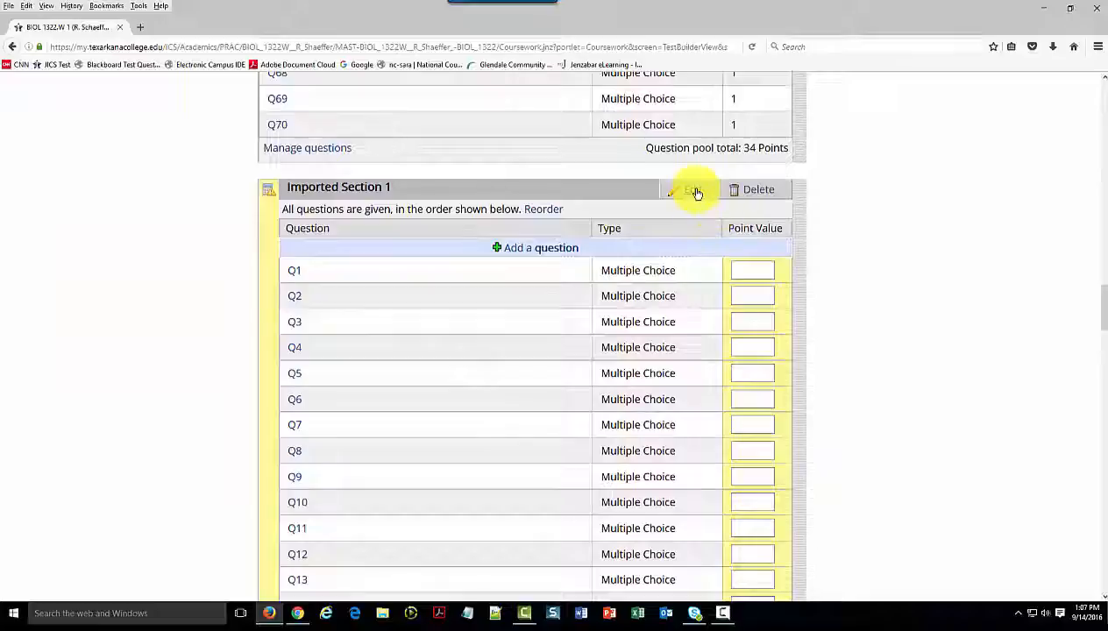
click(696, 191)
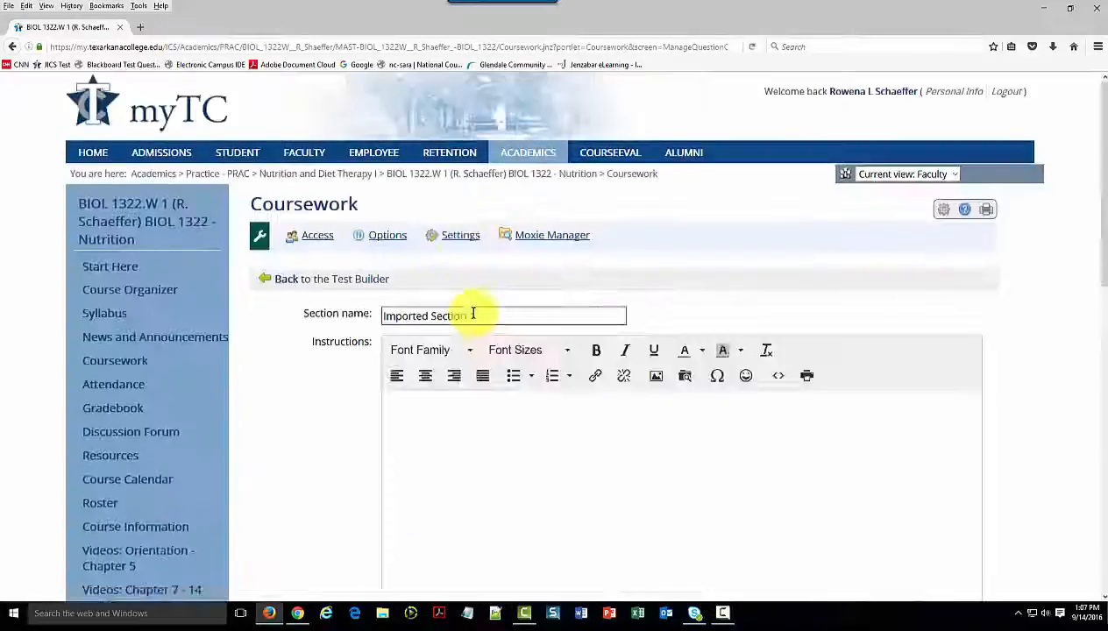
drag(483, 315, 359, 314)
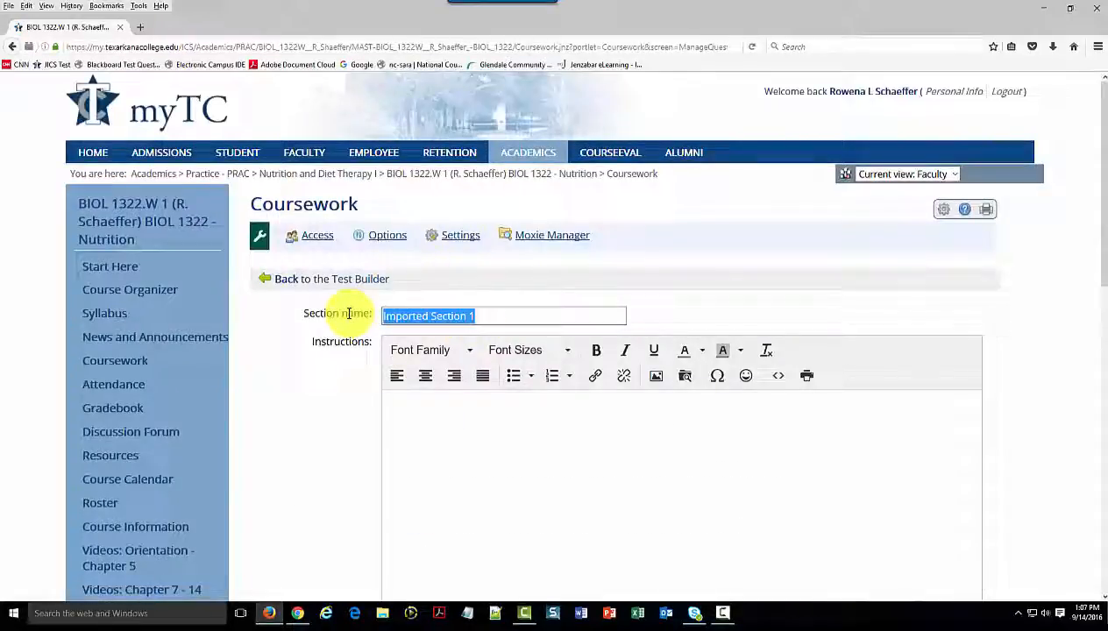
text(Chapter)
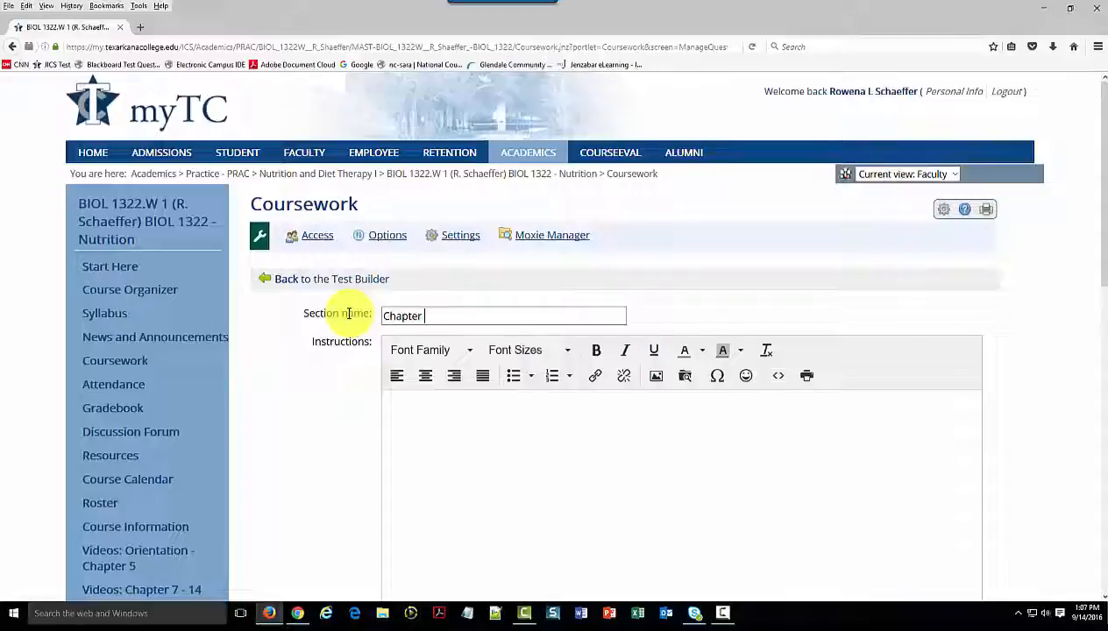
text( 9)
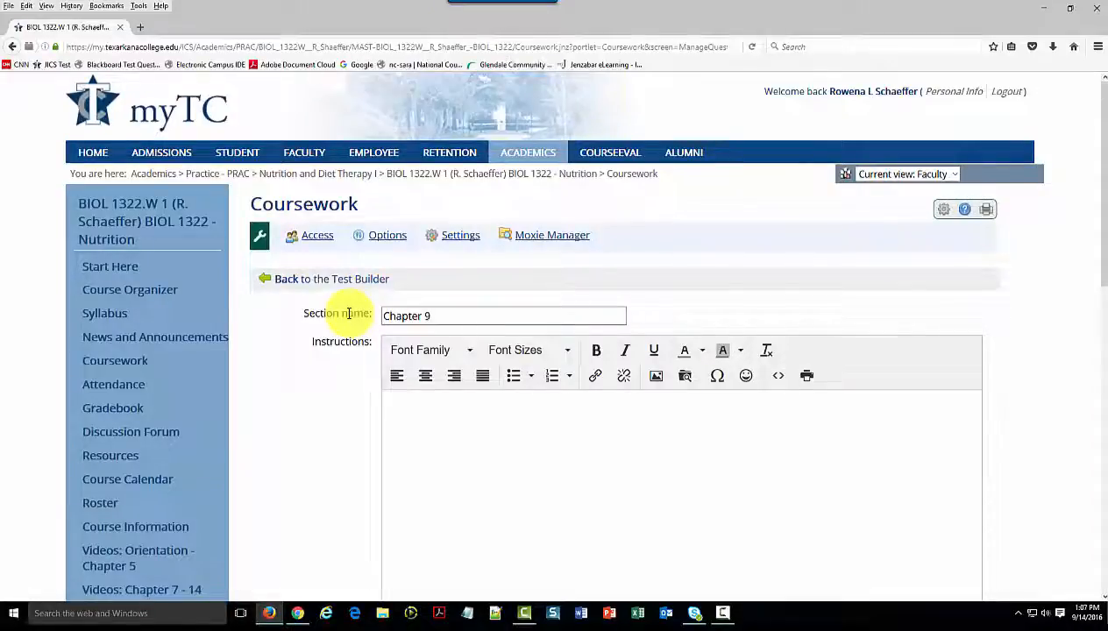
Make the Chapter 9 section a pool giving 33 questions at 1 point each, and save the section
scroll(289, 329, down, 10)
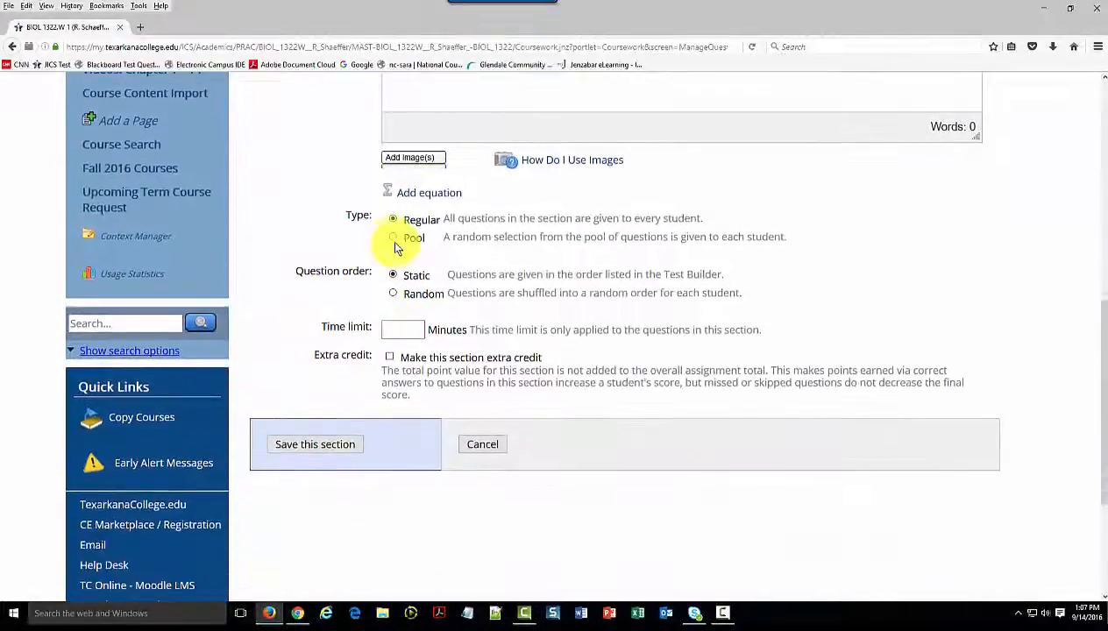
click(392, 239)
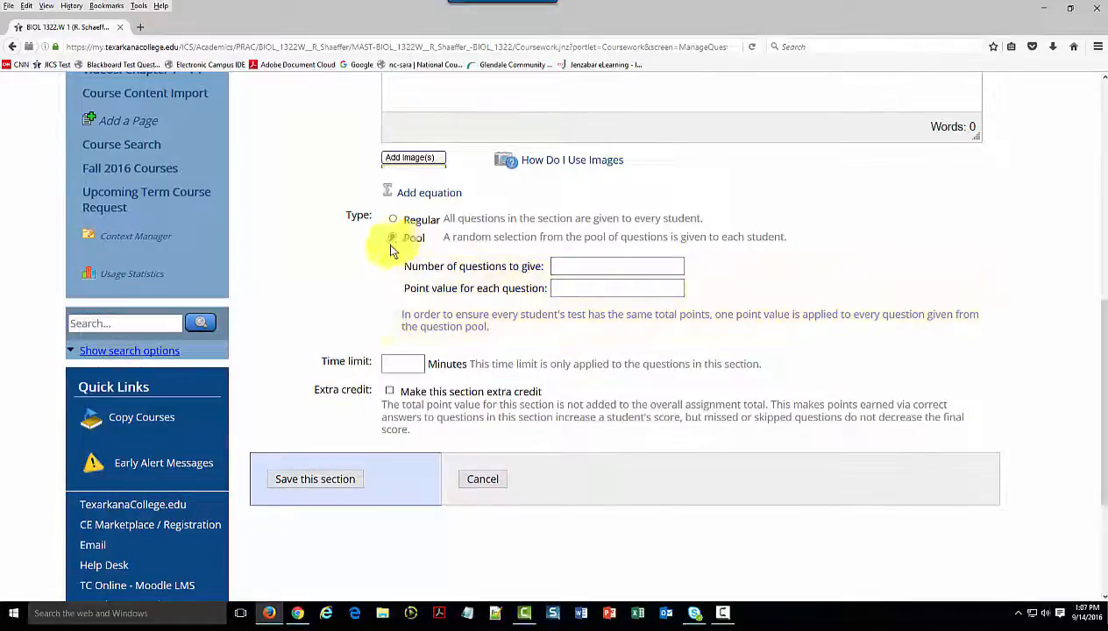
click(576, 265)
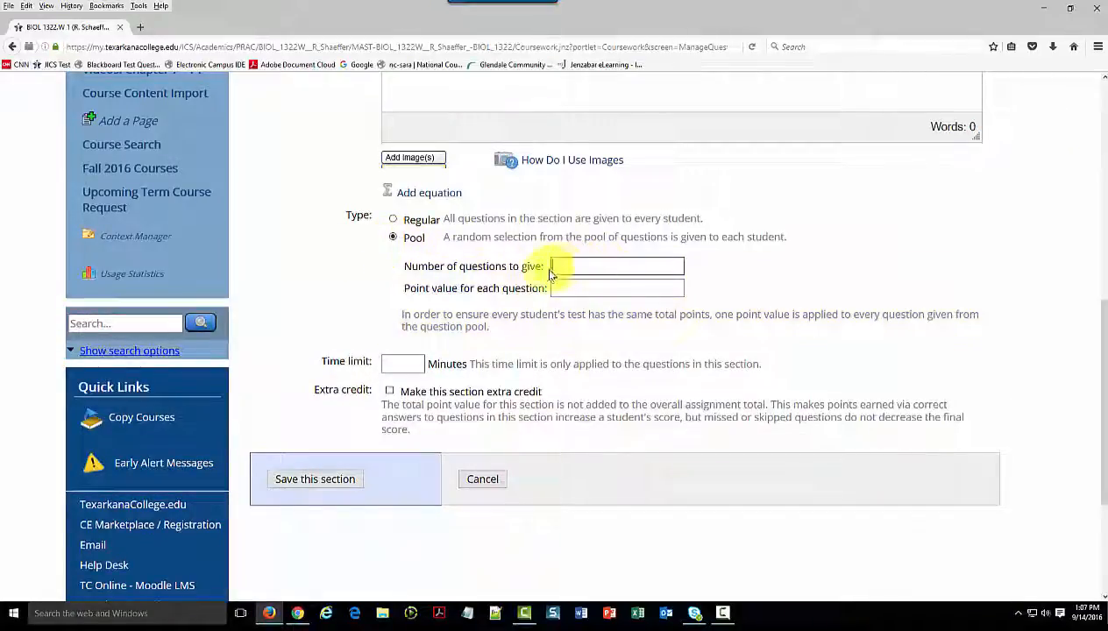
text(33)
click(570, 289)
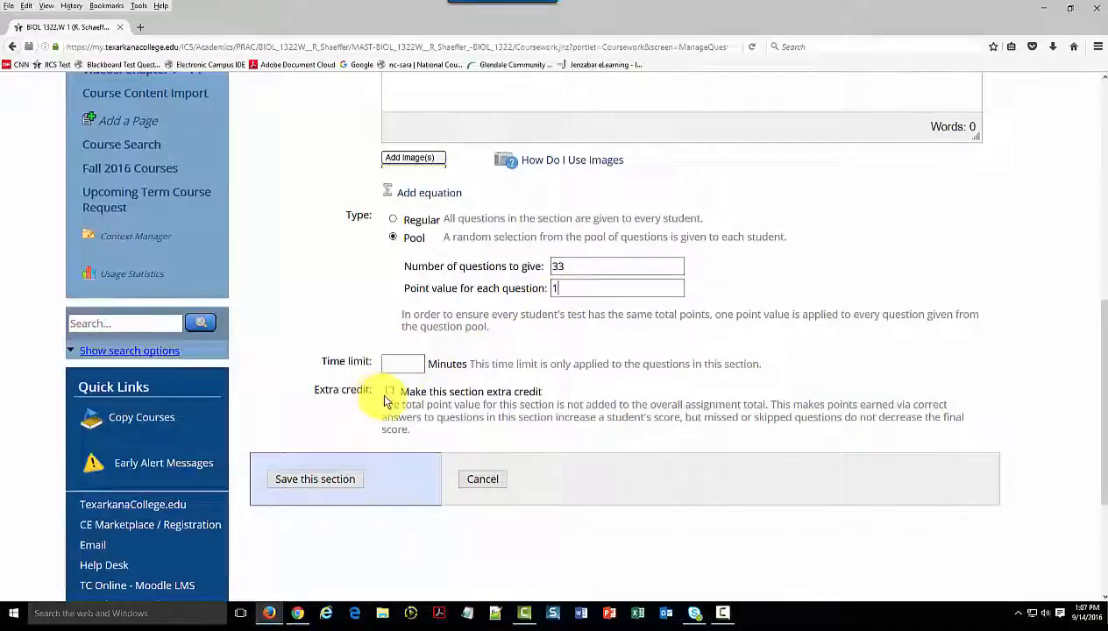
click(327, 480)
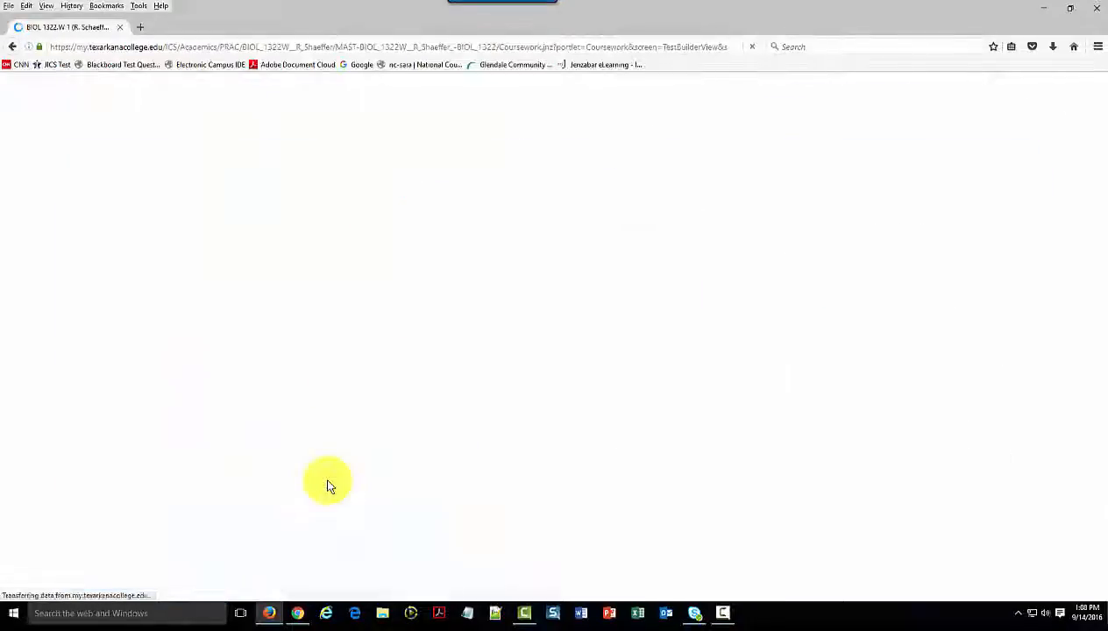
Select the short answer and essay questions Q71 to Q115 in the Chapter 9 pool and delete them
scroll(327, 476, down, 10)
scroll(382, 511, down, 5)
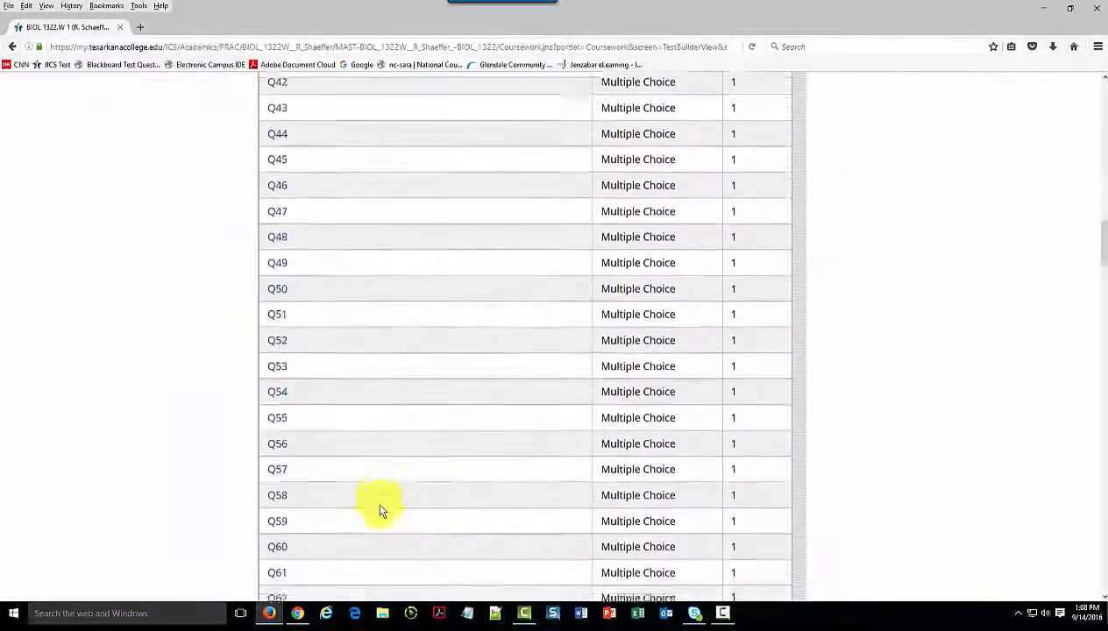
scroll(380, 508, up, 15)
scroll(379, 500, down, 4)
scroll(379, 498, down, 20)
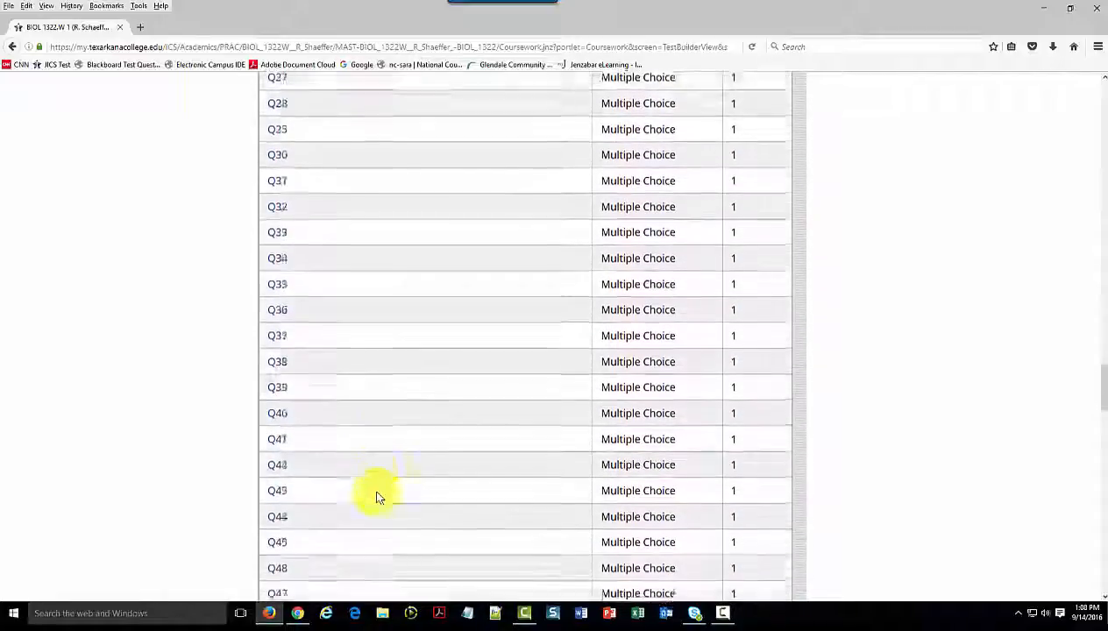
scroll(379, 498, down, 10)
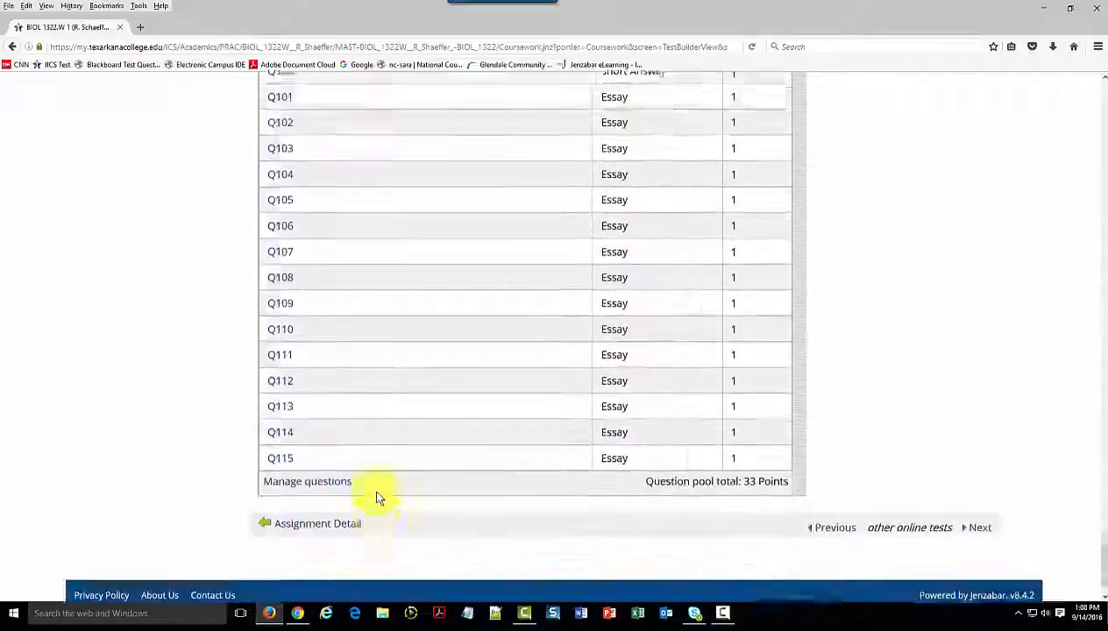
click(317, 443)
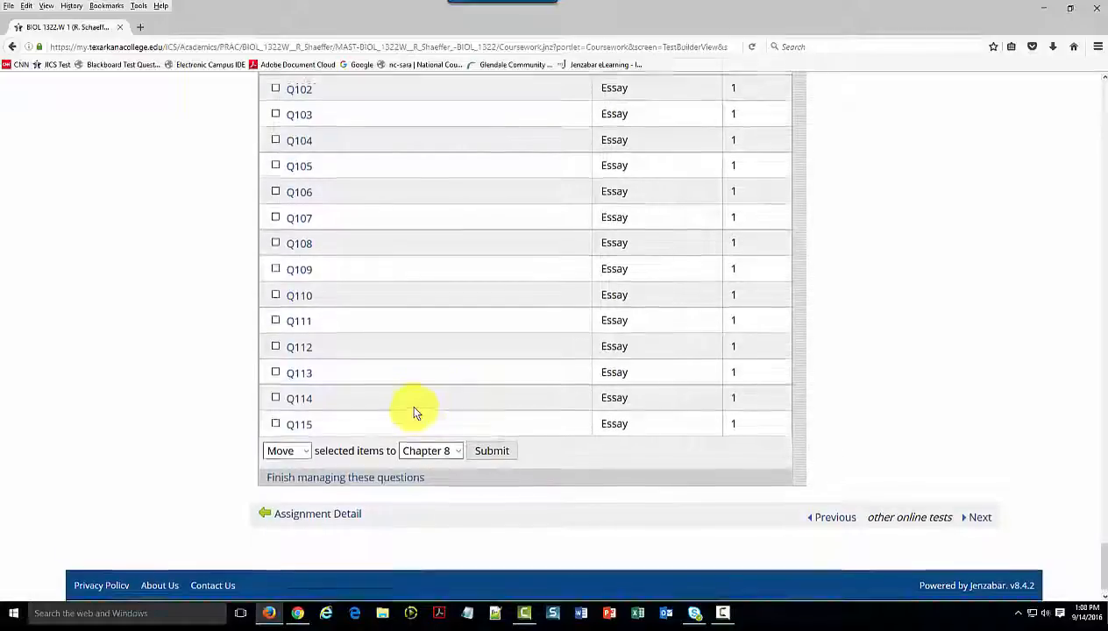
scroll(415, 407, up, 10)
scroll(415, 407, up, 8)
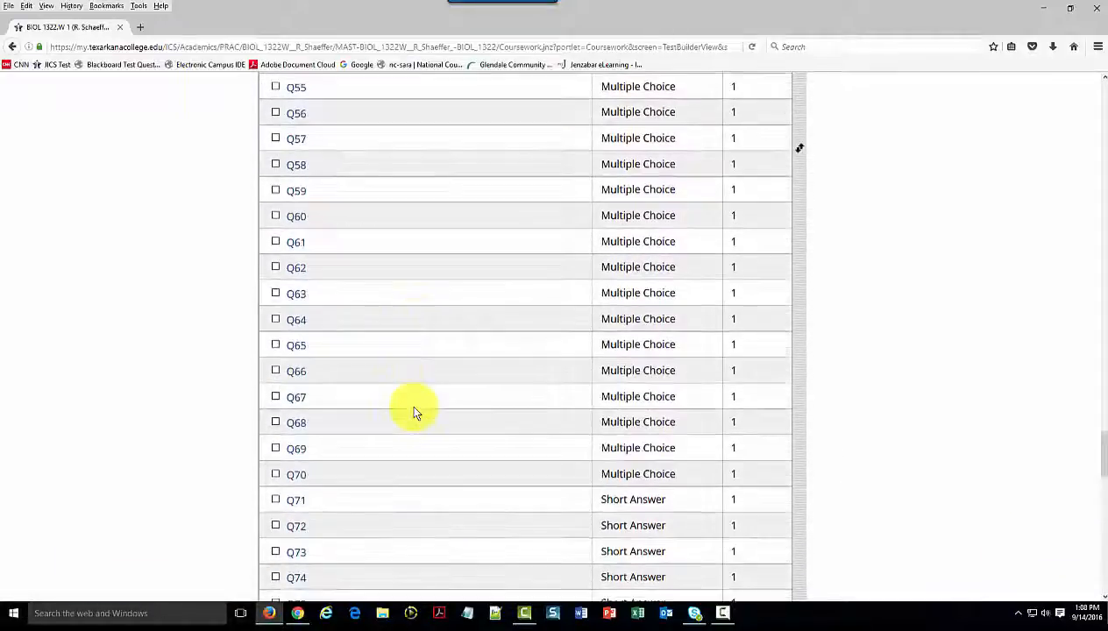
scroll(409, 403, down, 5)
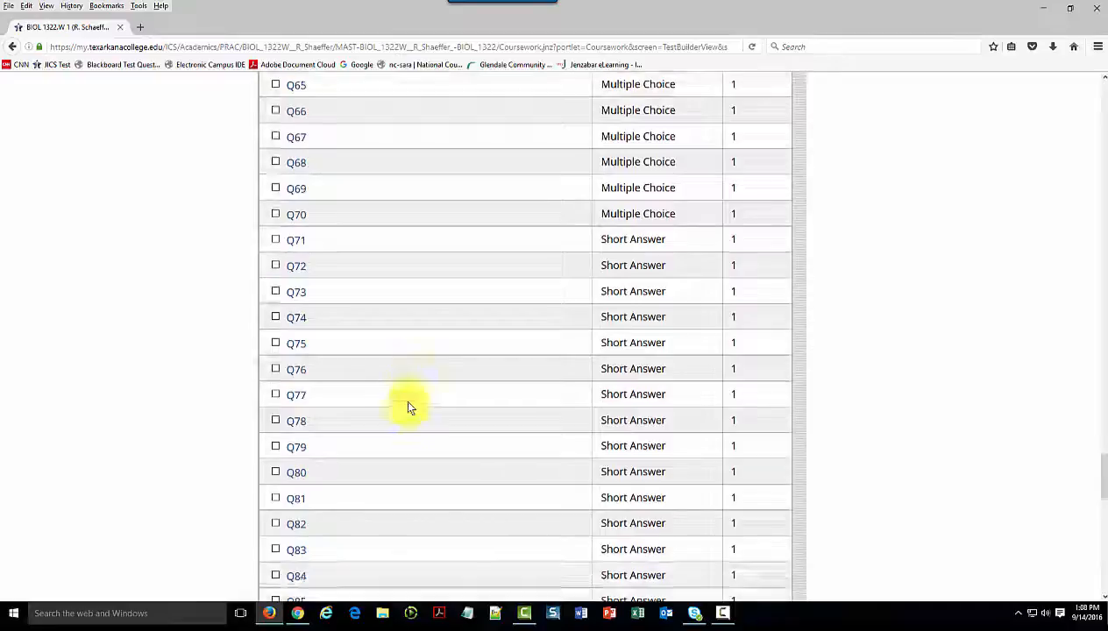
click(275, 242)
click(274, 263)
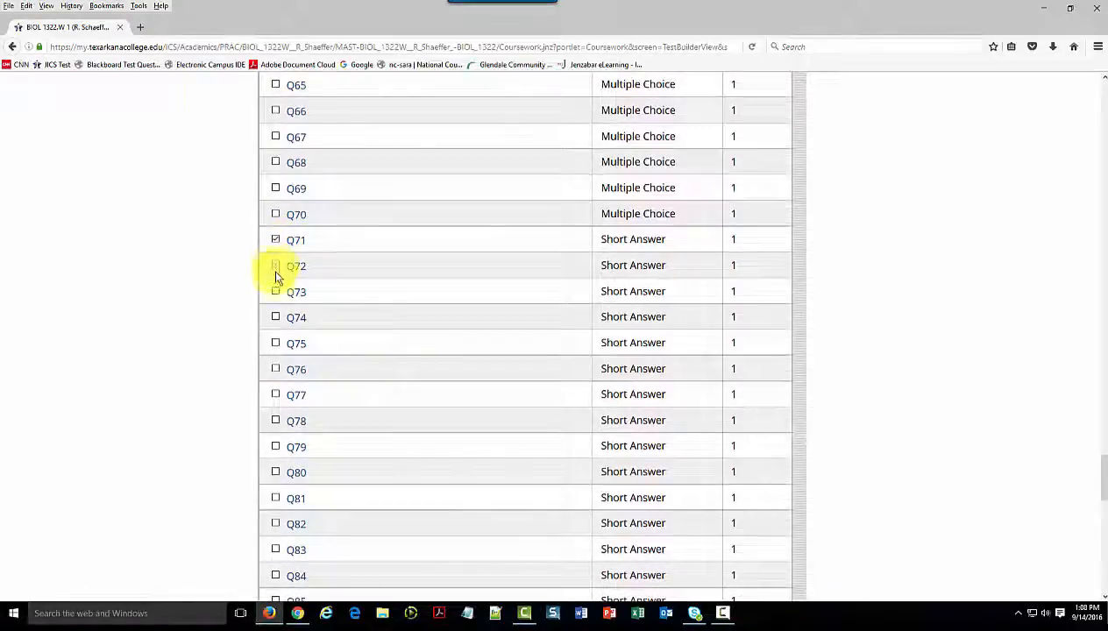
click(276, 292)
click(274, 315)
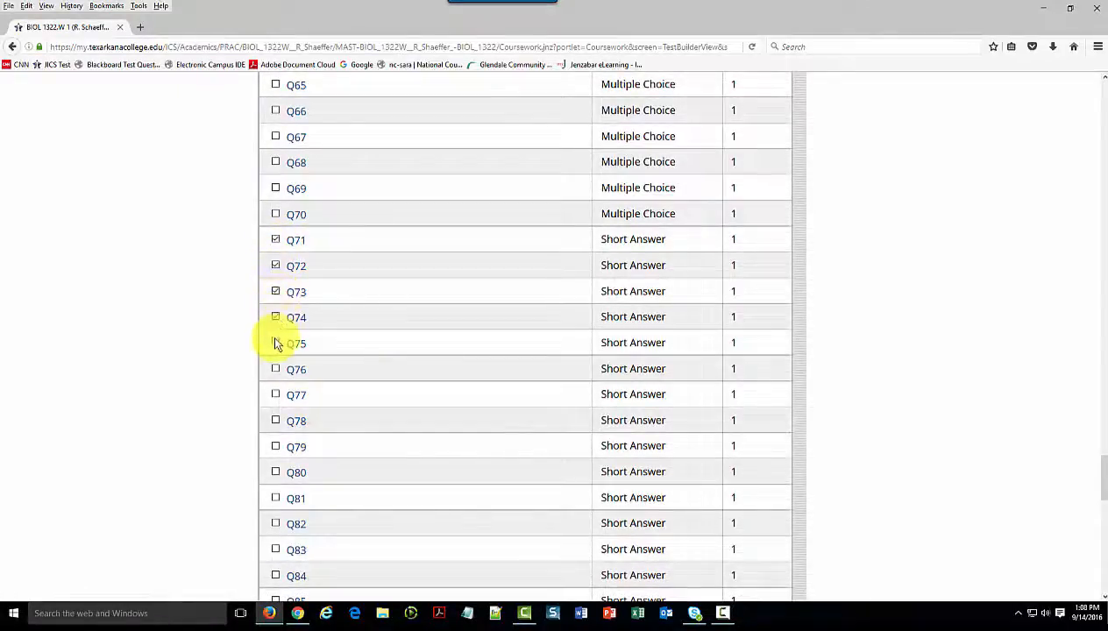
click(275, 399)
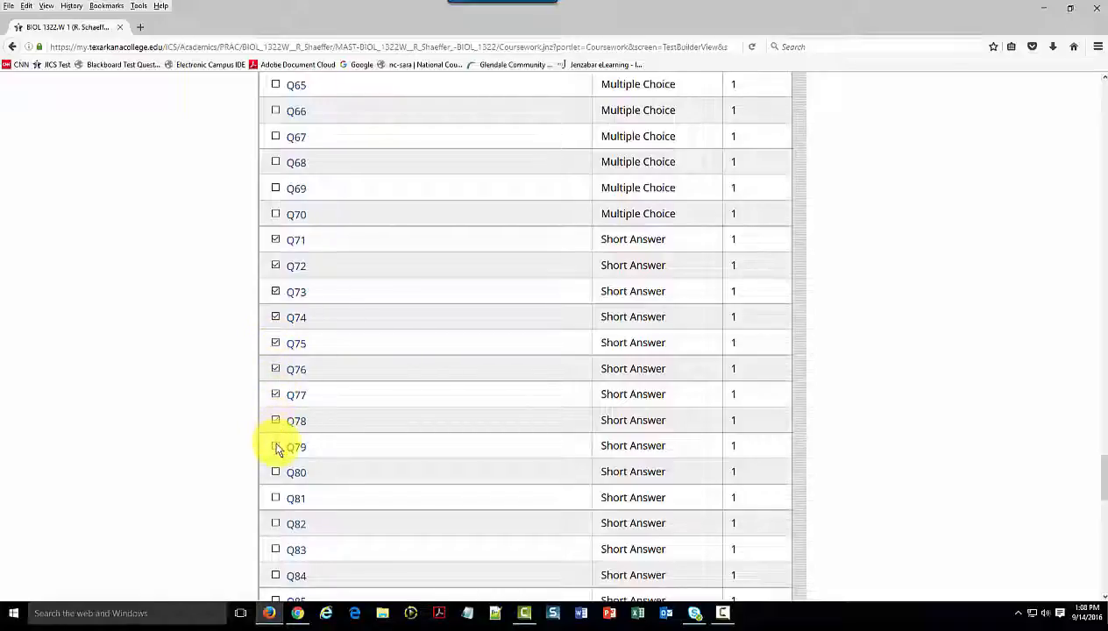
click(276, 448)
scroll(361, 433, down, 3)
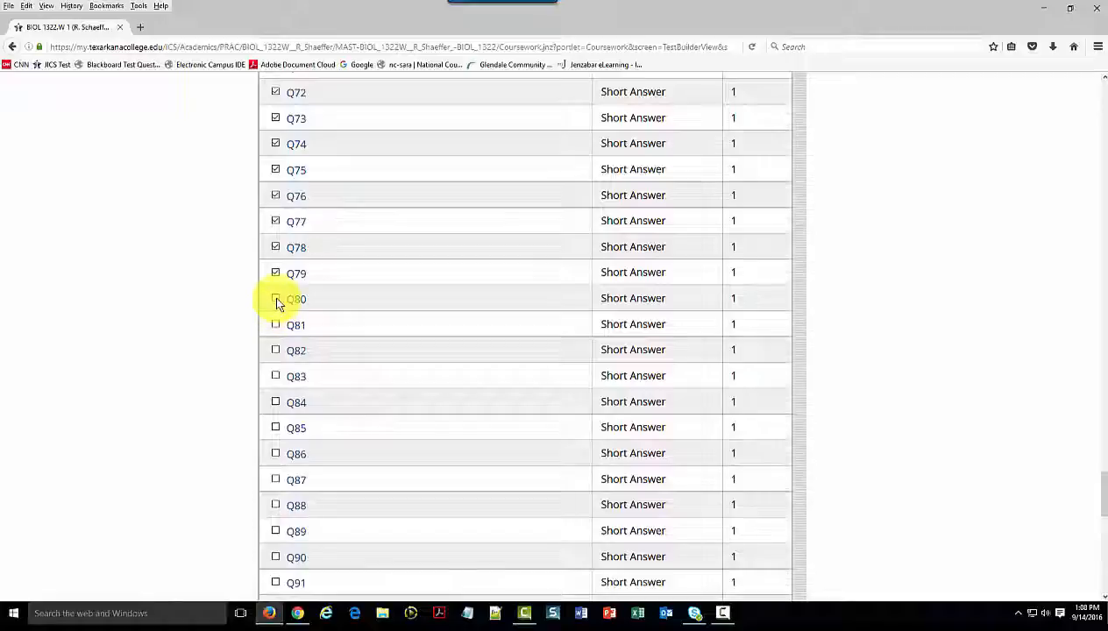
click(276, 301)
click(276, 327)
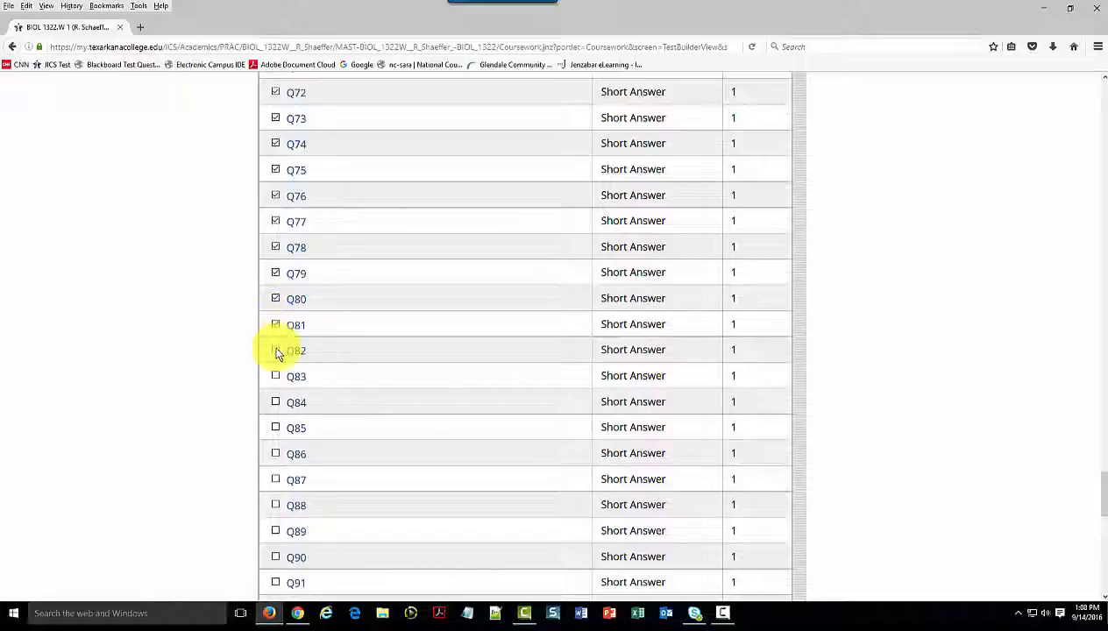
click(276, 381)
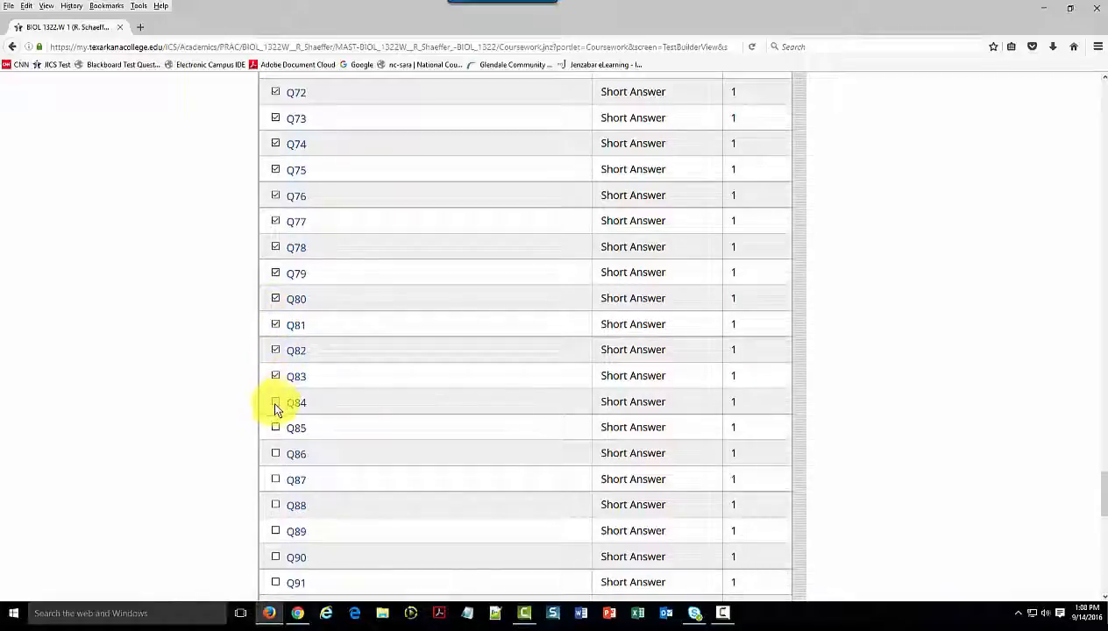
click(274, 401)
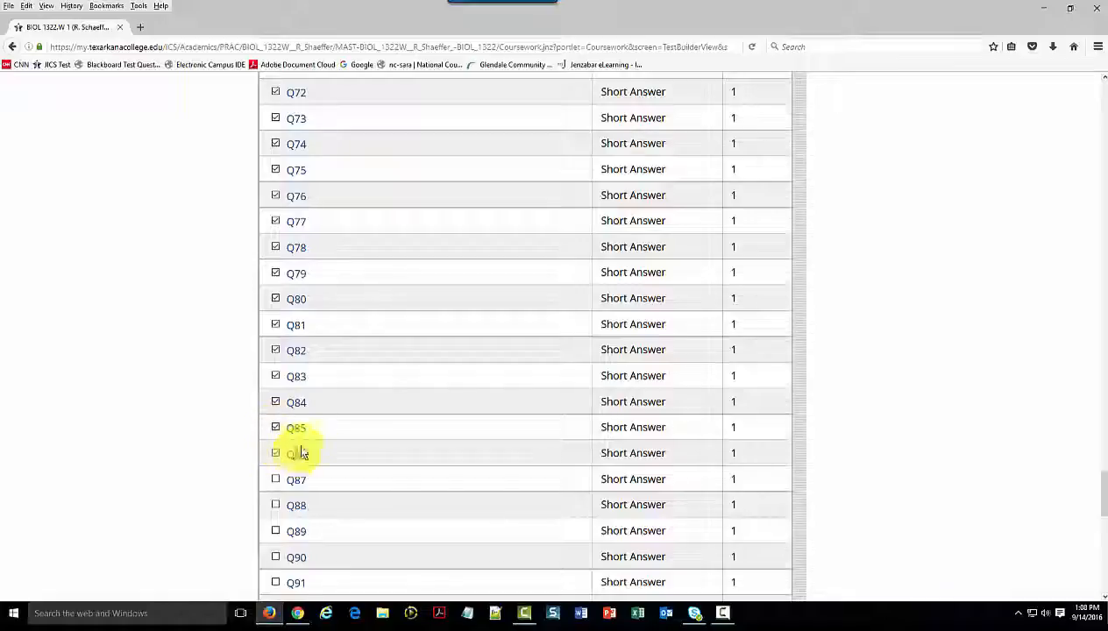
scroll(292, 452, down, 10)
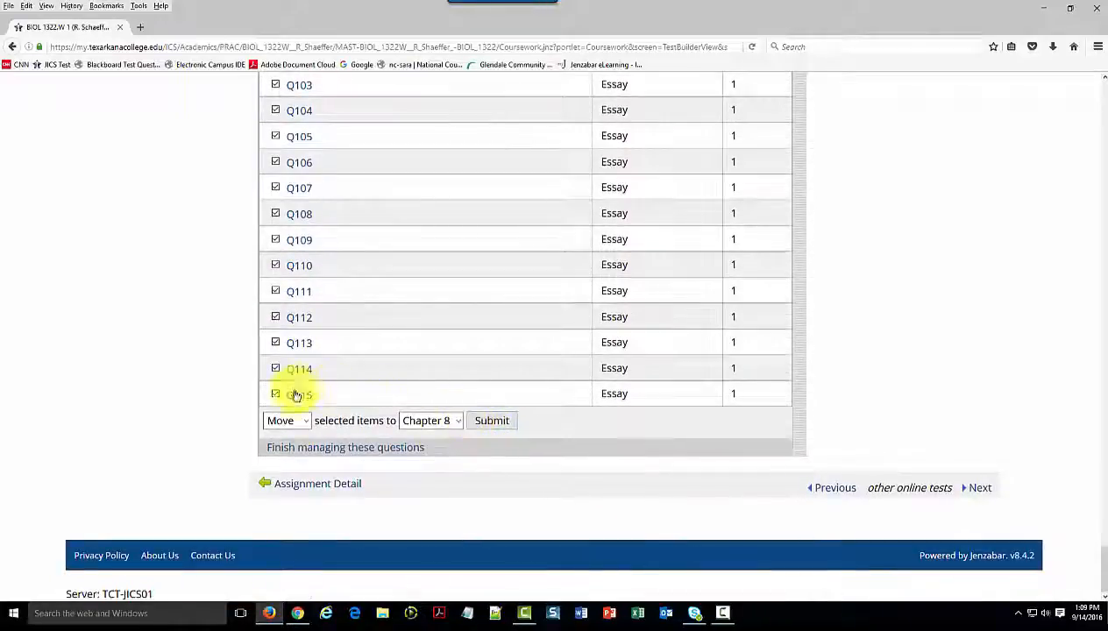
click(303, 422)
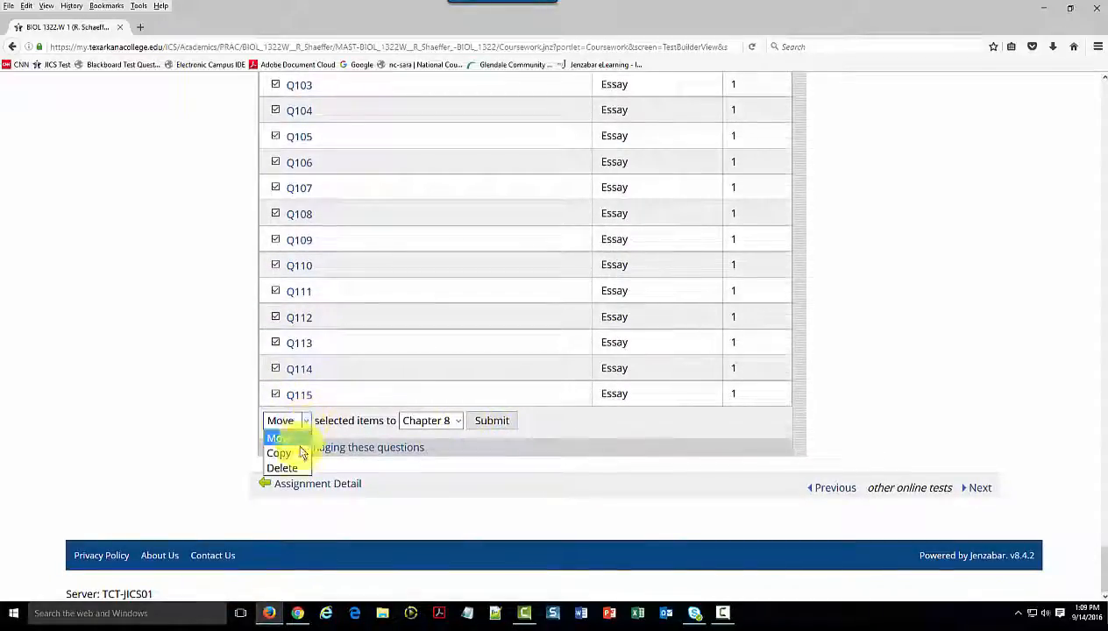
click(285, 466)
click(415, 421)
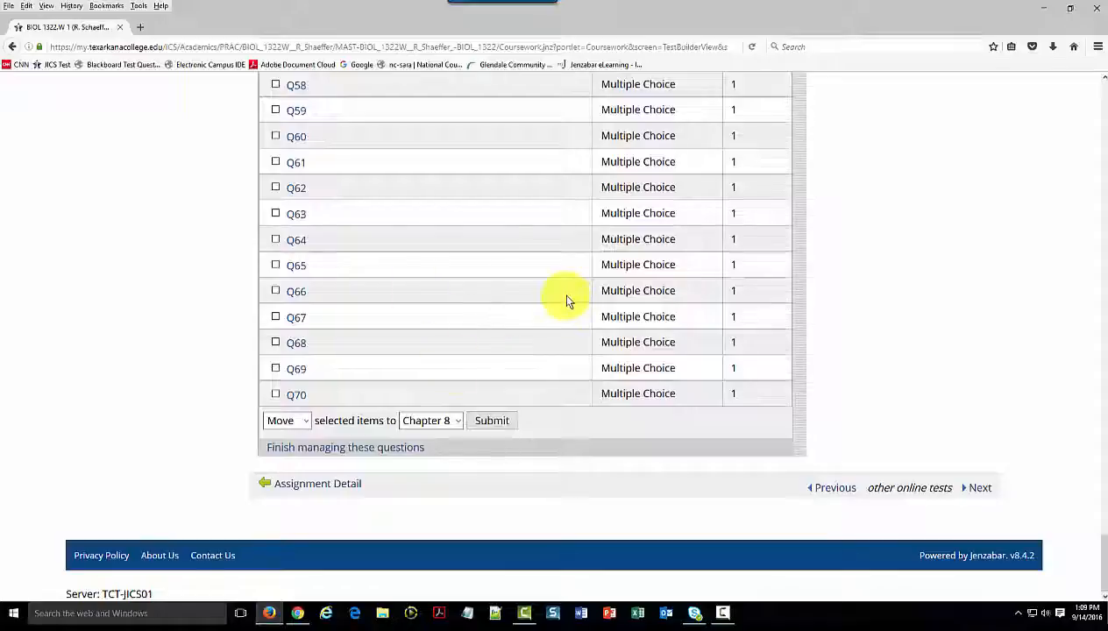
Import Imported Section 1 of "Chapter 14 - Fitness Physical Activity Nutrients and Body Adaptations" from the File Cabinet into the exam
scroll(565, 300, up, 9)
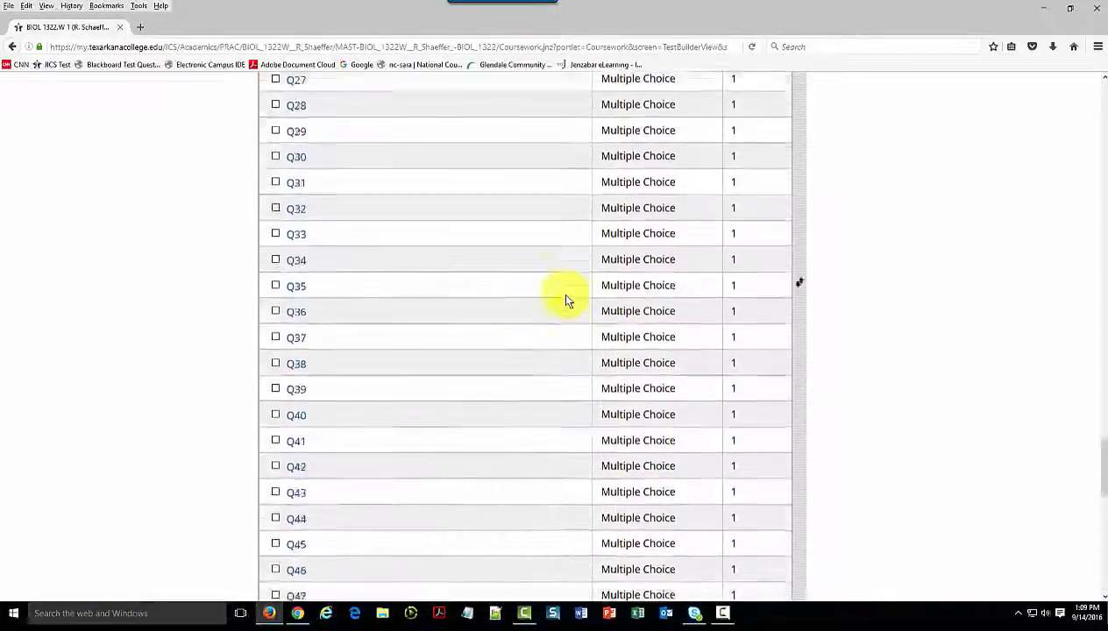
scroll(566, 300, up, 7)
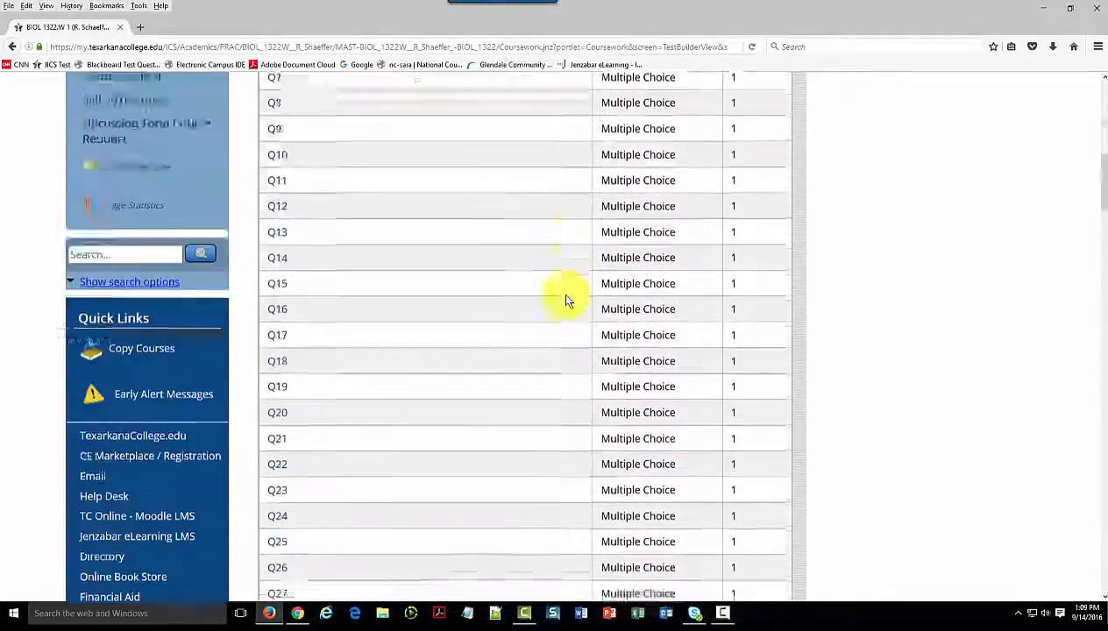
scroll(566, 300, up, 7)
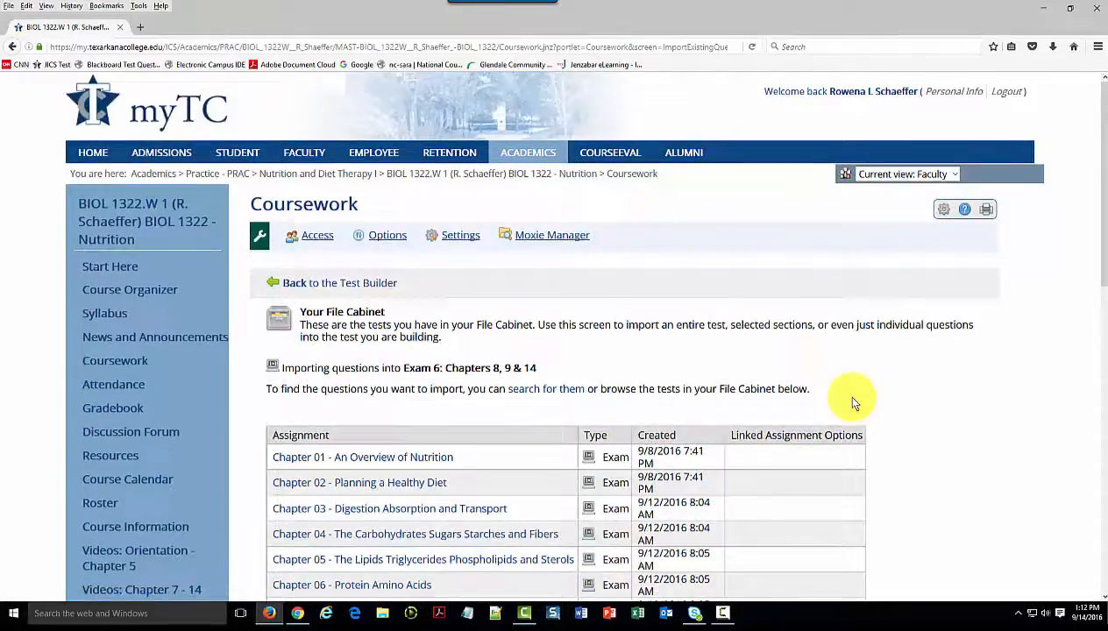
scroll(409, 113, down, 1)
scroll(358, 190, down, 7)
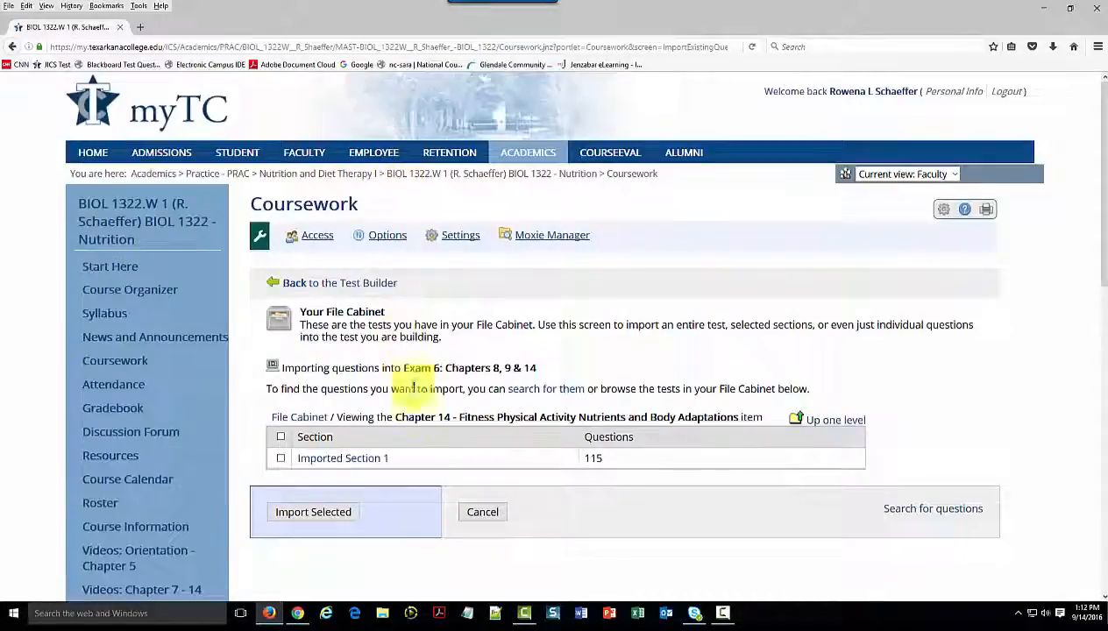
click(280, 458)
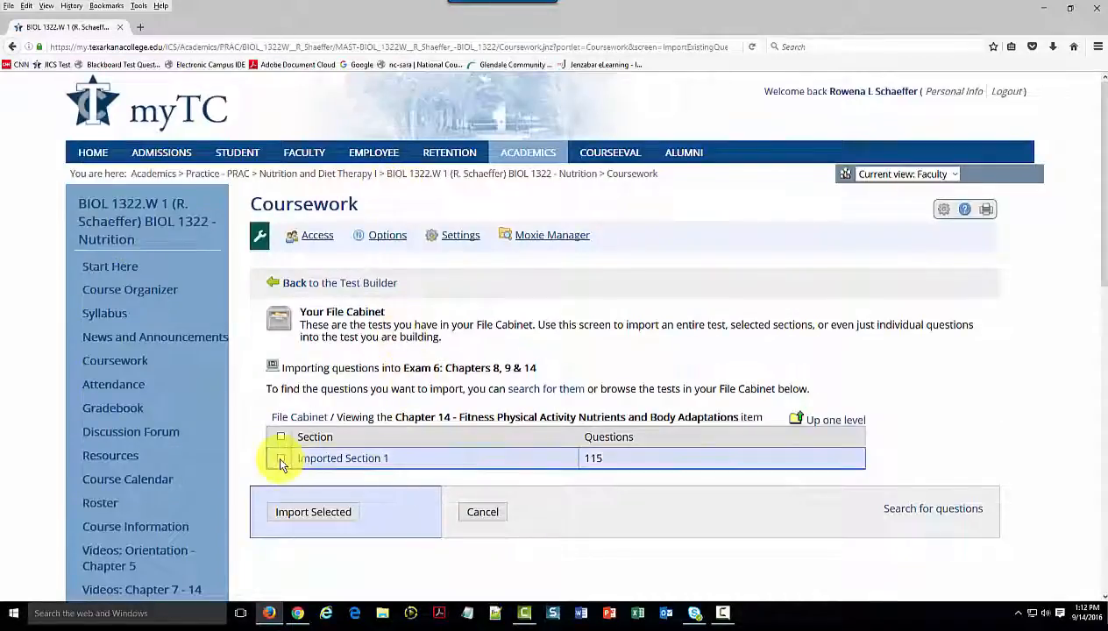
click(301, 505)
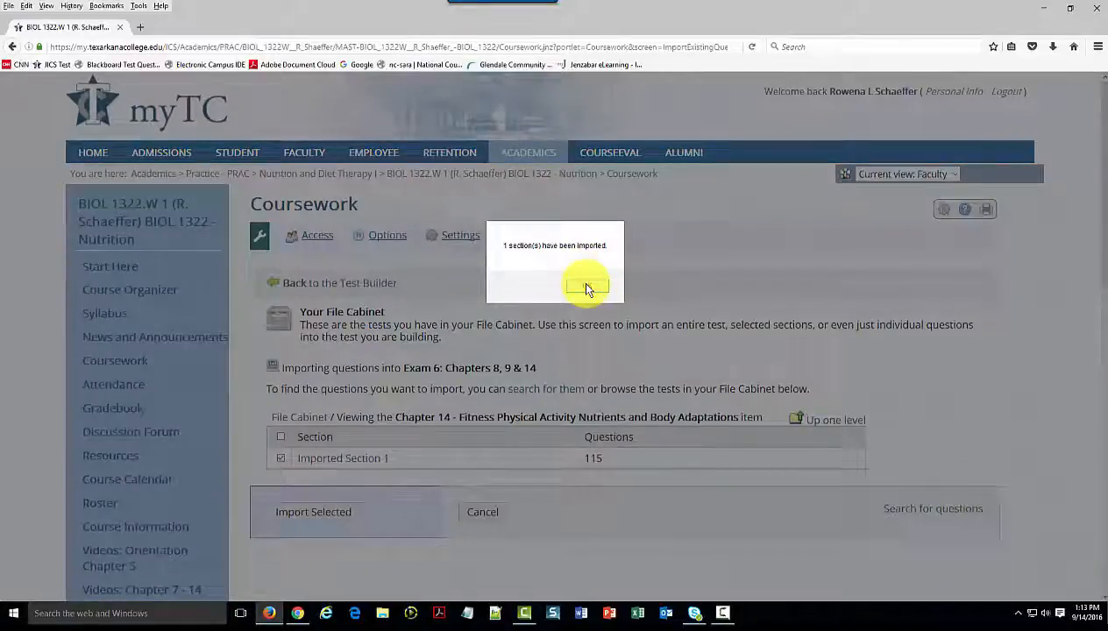
click(586, 286)
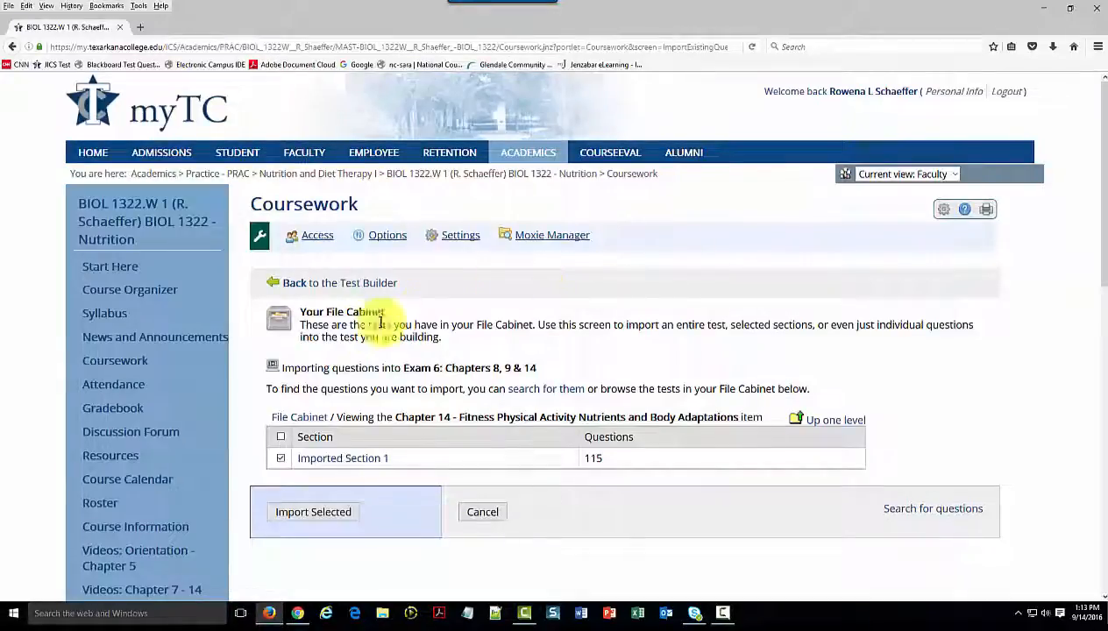
Return to the coursework list and open "Exam 6: Chapters 8, 9 & 14" from Topic 12 in the Test Builder
click(119, 363)
scroll(665, 375, down, 20)
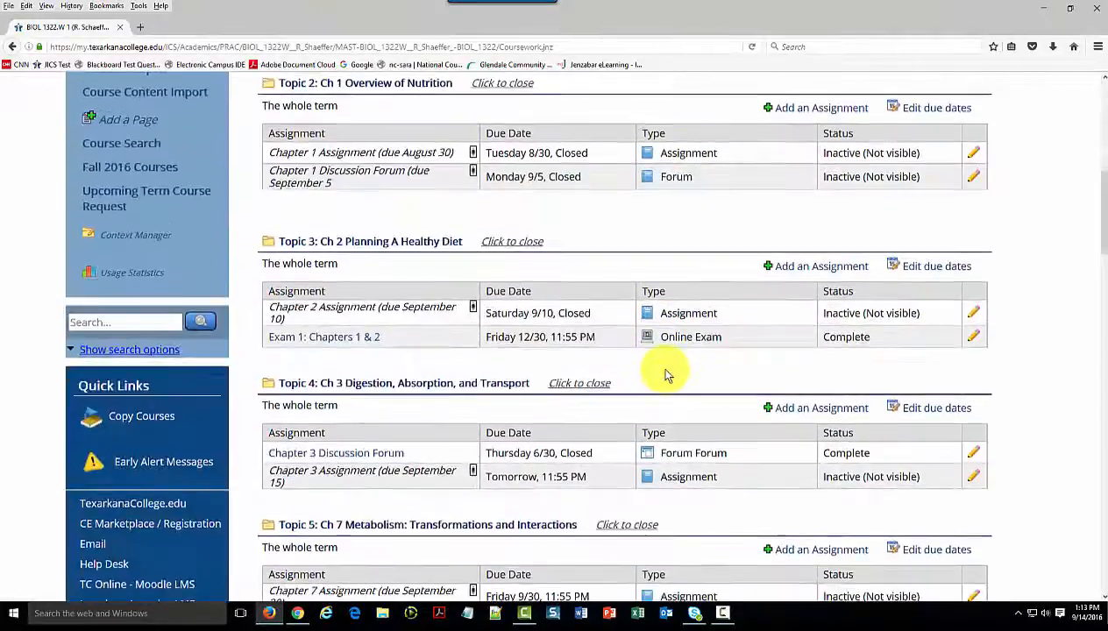
scroll(664, 375, down, 3)
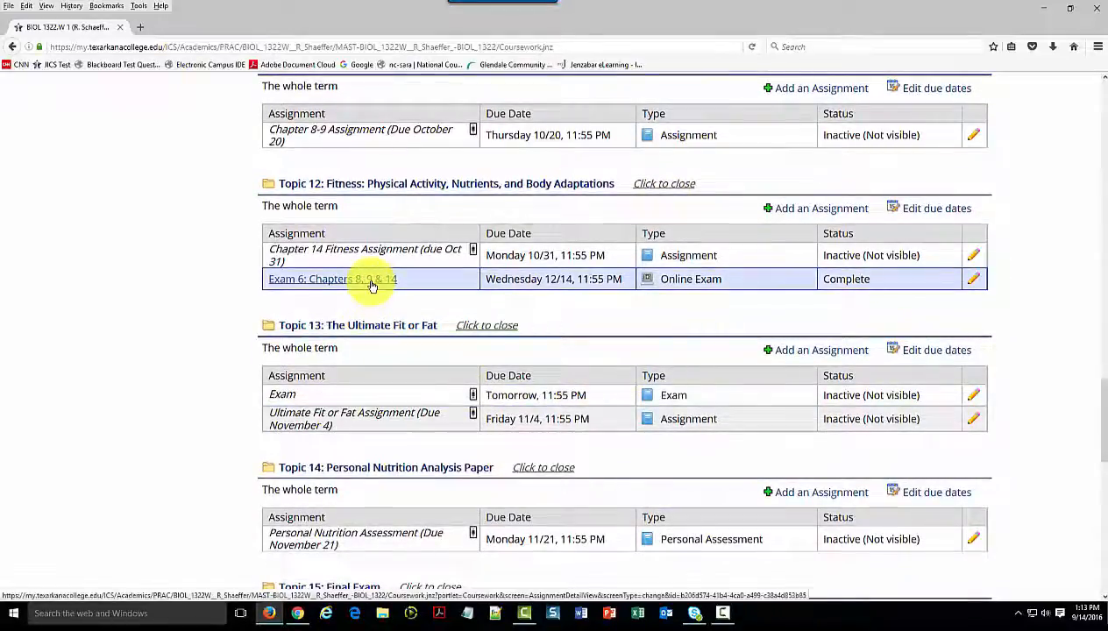
click(372, 283)
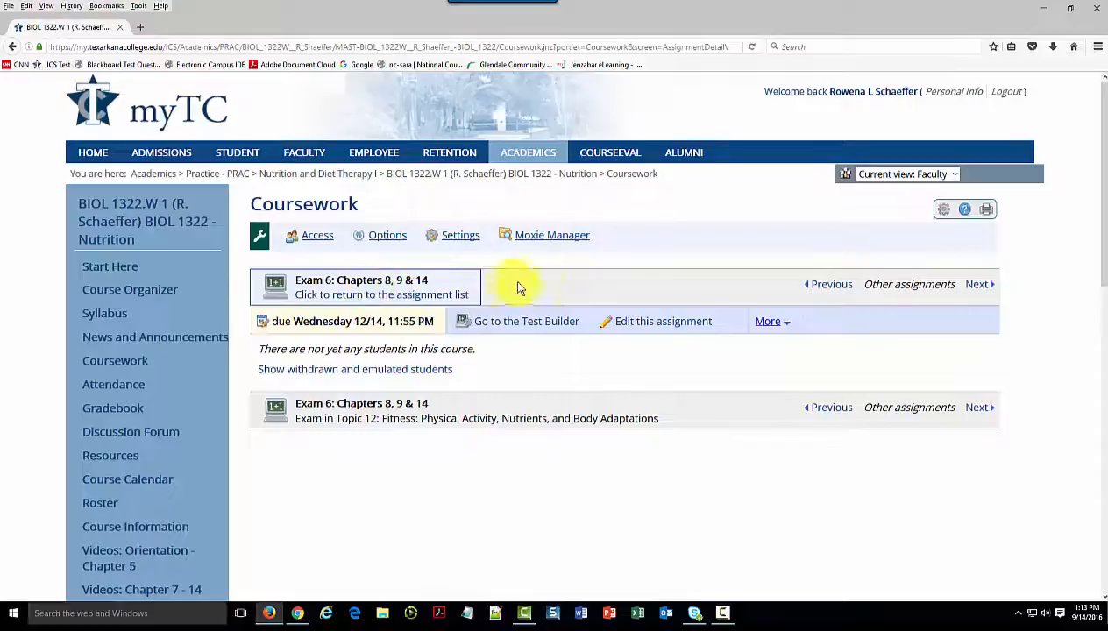
click(548, 322)
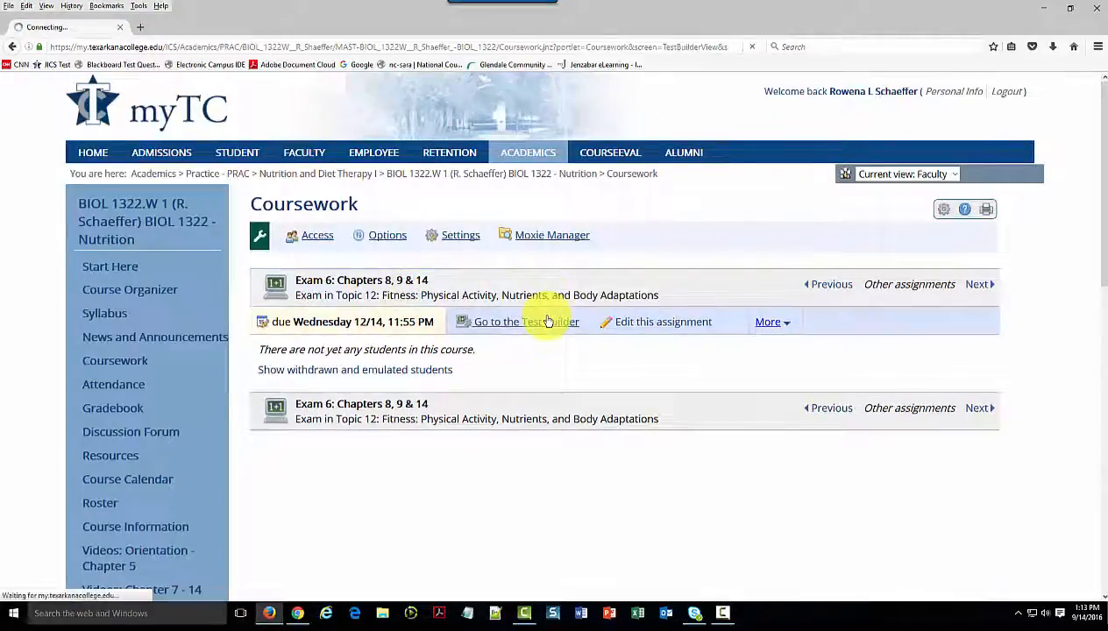
Open Imported Section 1 below the Chapter 9 pool for editing and rename it "Chapter 14"
scroll(543, 324, down, 20)
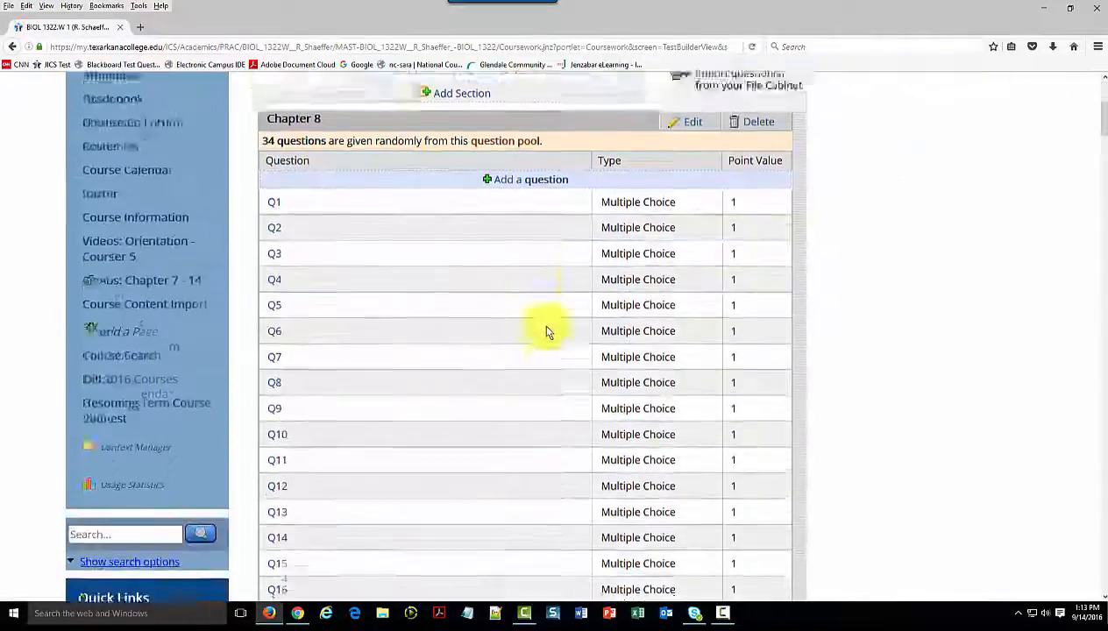
scroll(540, 340, down, 20)
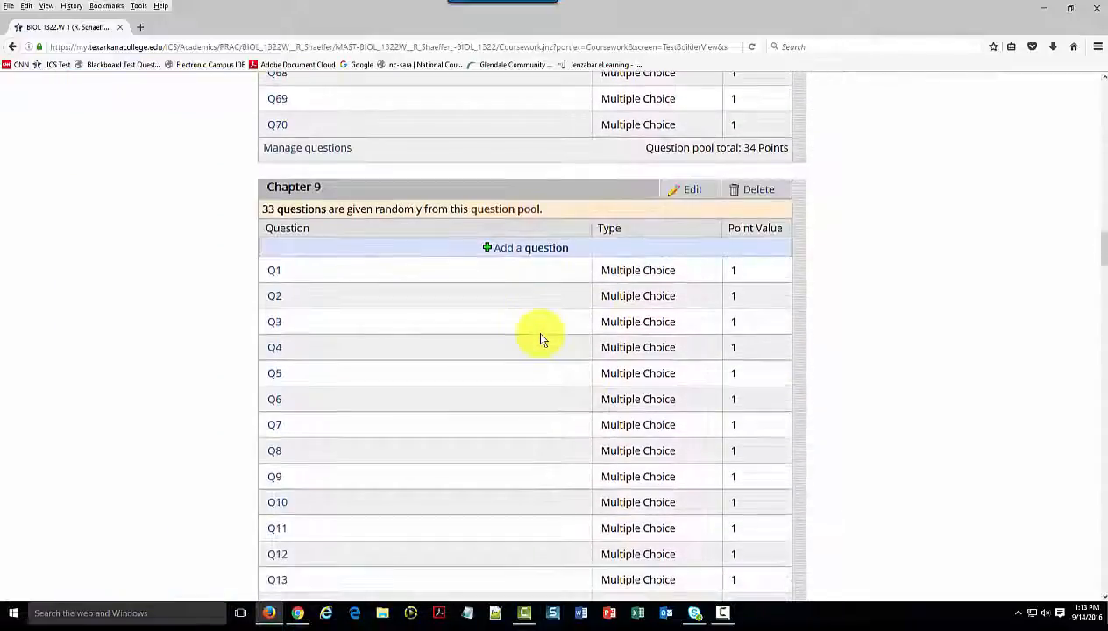
scroll(541, 340, down, 15)
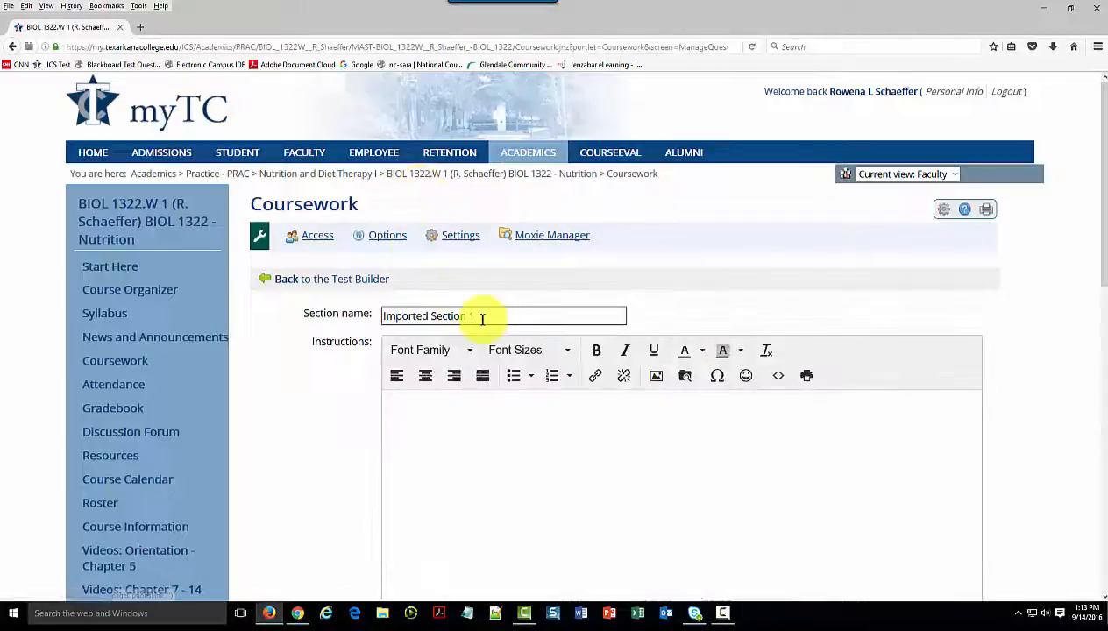
drag(482, 316, 290, 313)
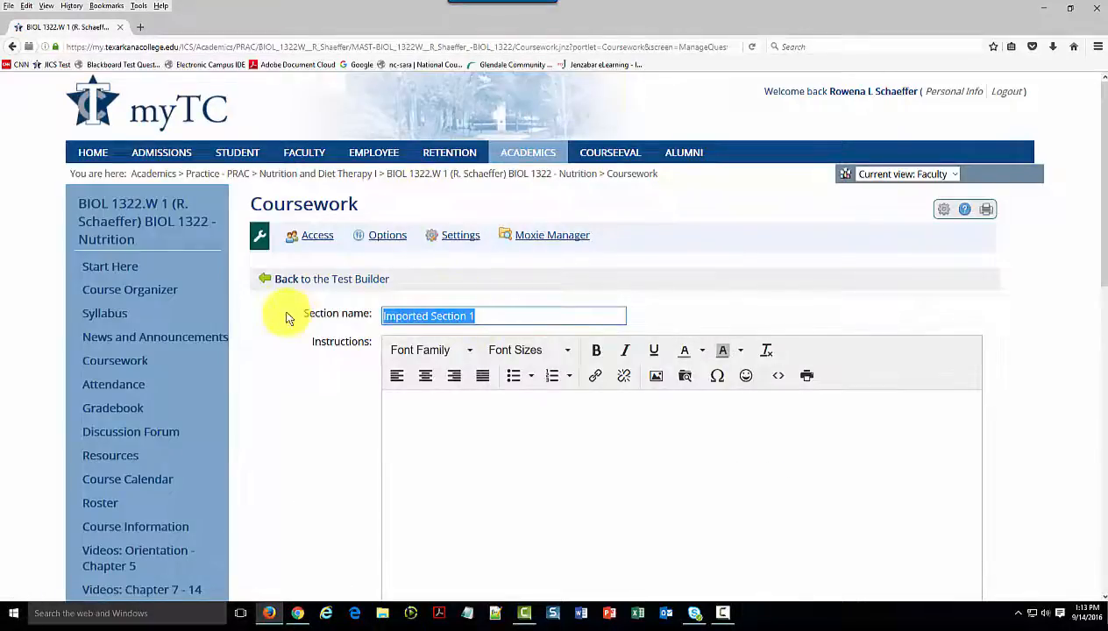
text(Chapter 14)
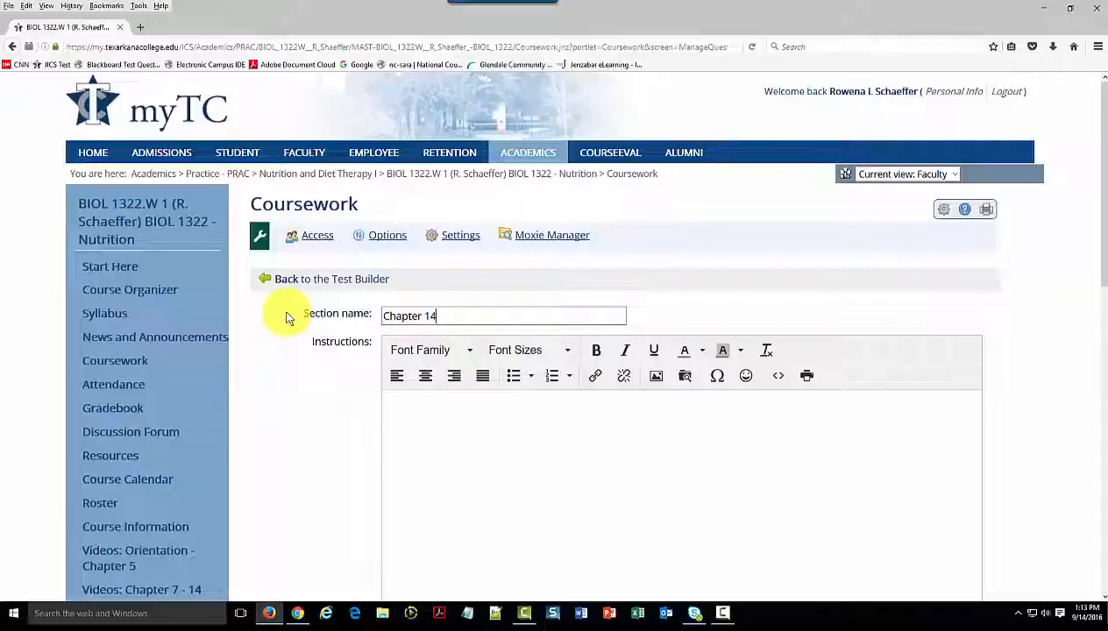
Make the Chapter 14 section a pool giving 33 questions at 1 point each, and save the section
scroll(317, 339, down, 4)
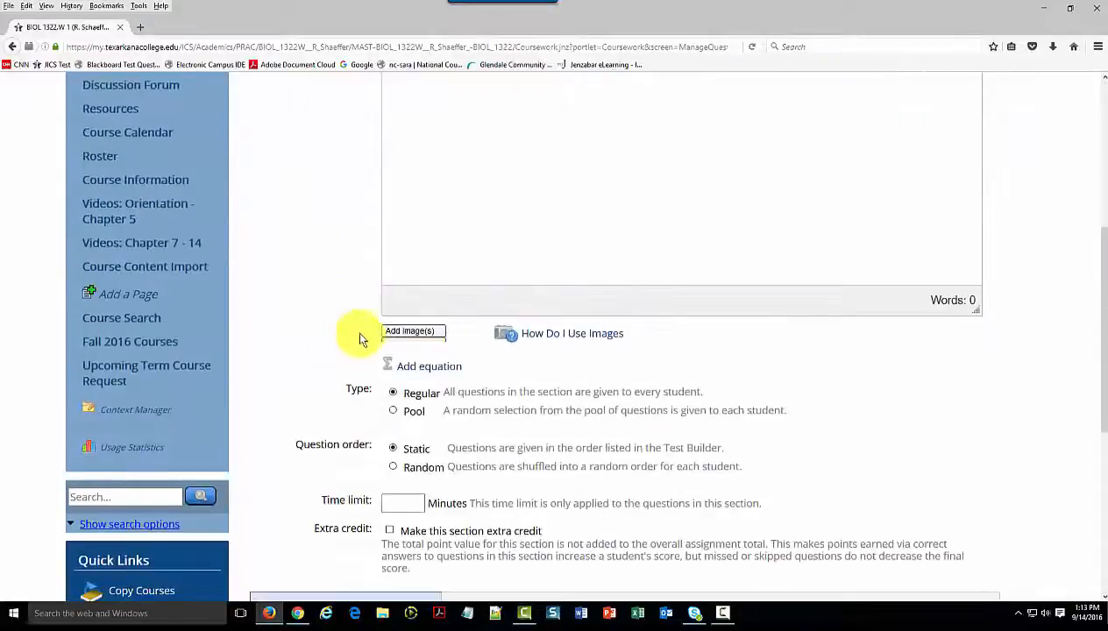
click(393, 411)
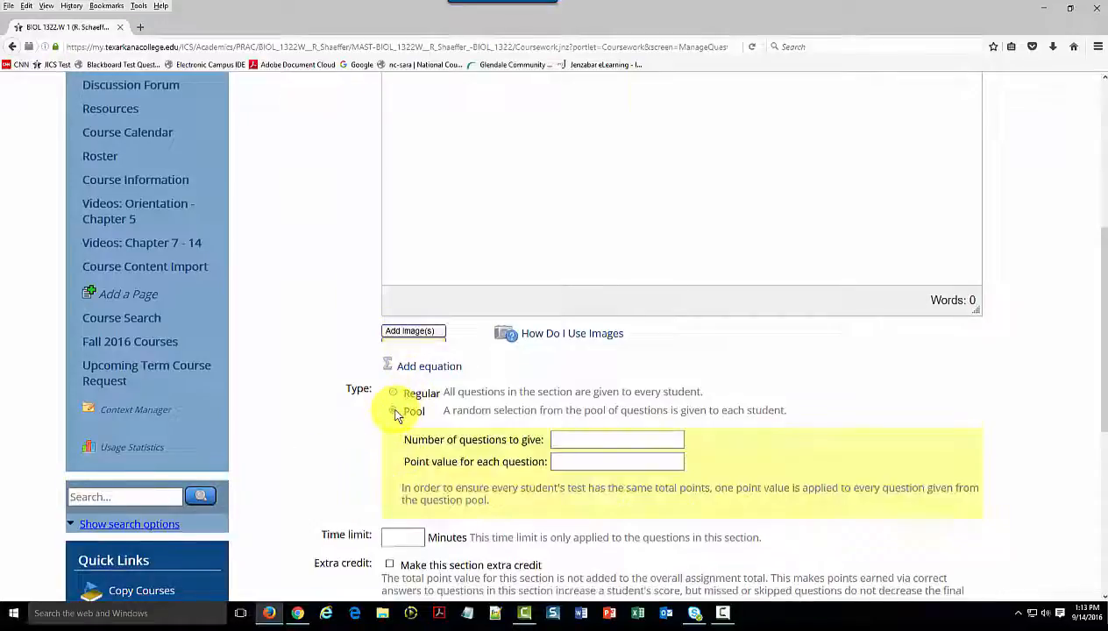
click(564, 440)
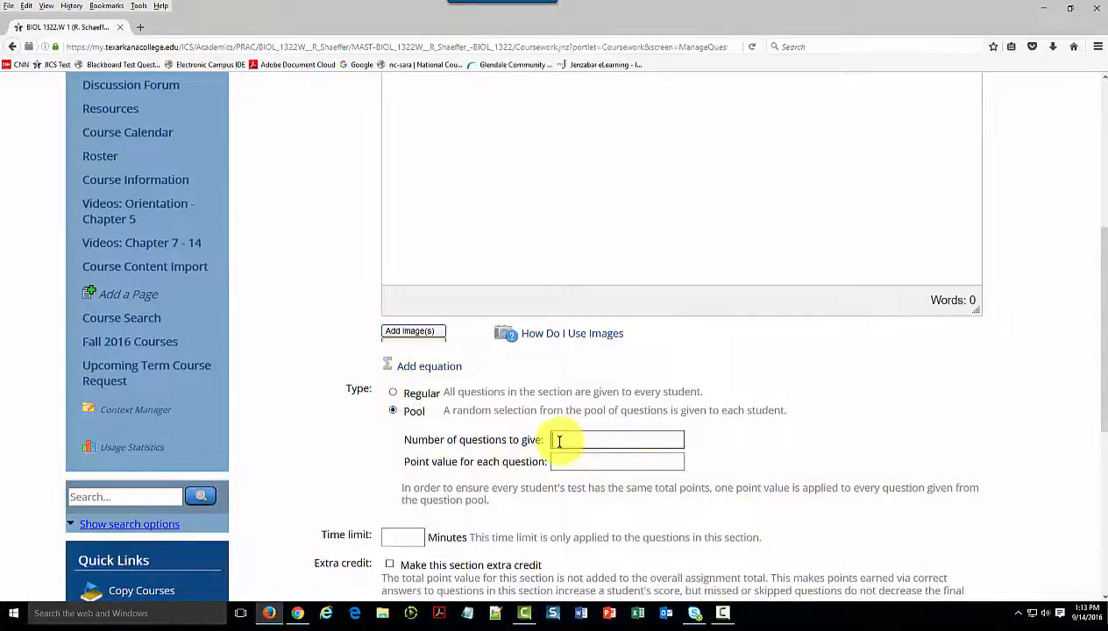
text(33)
click(576, 460)
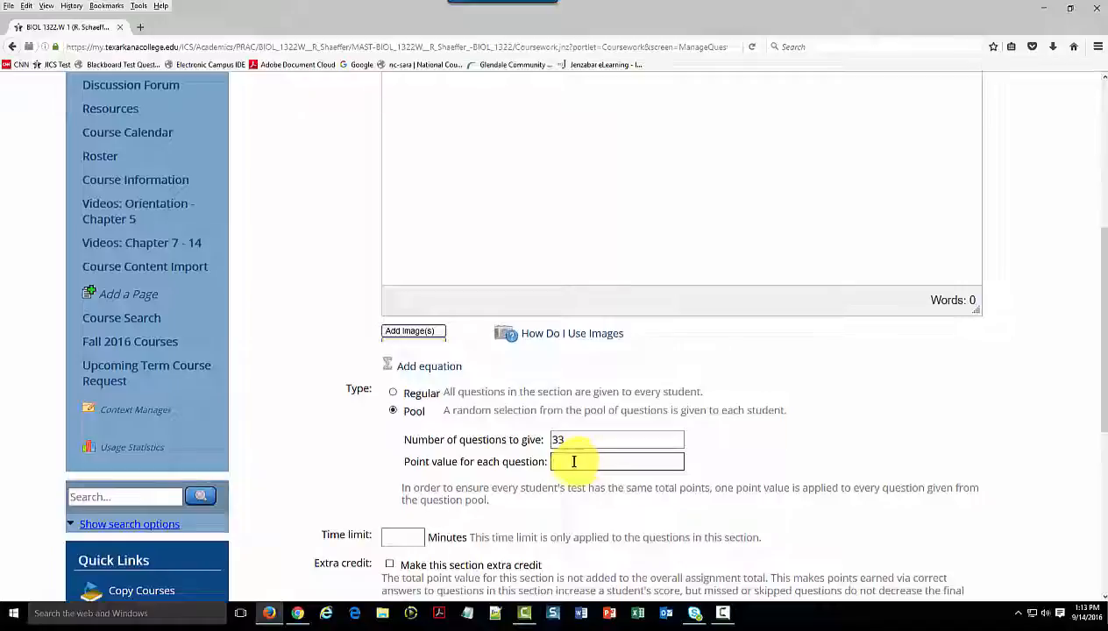
text(1)
scroll(433, 527, down, 4)
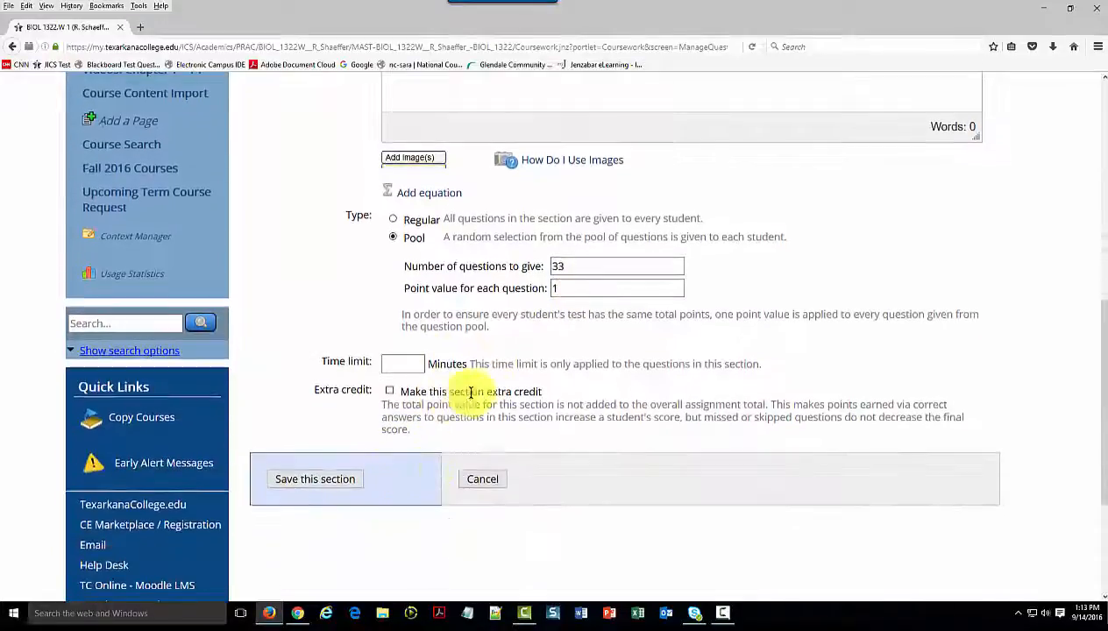
click(329, 484)
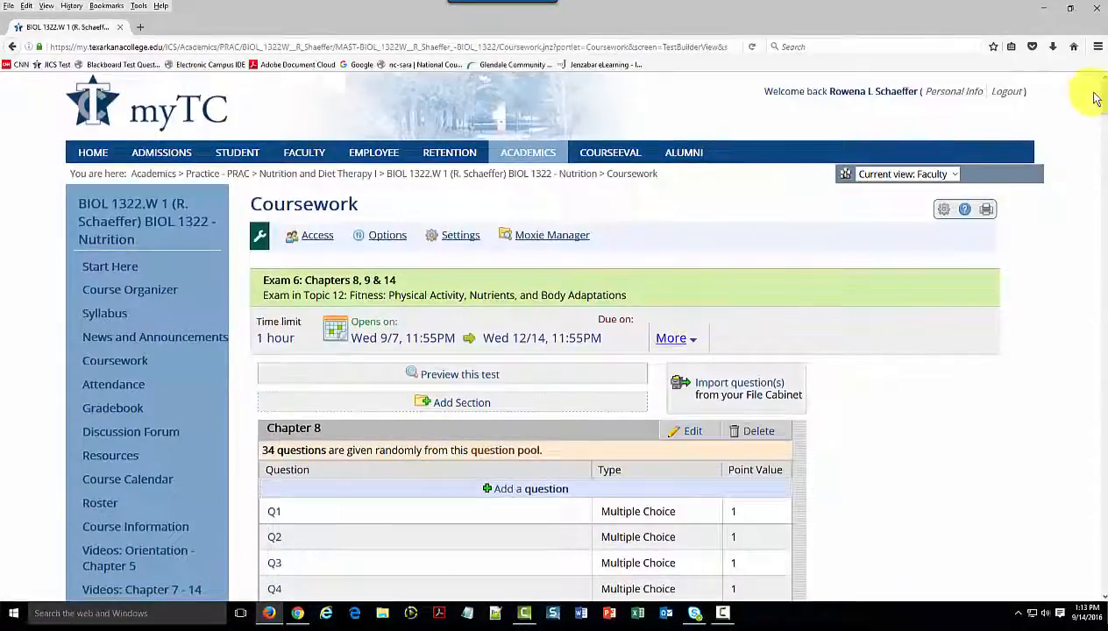
Select the short answer and essay questions Q71 to Q115 in the Chapter 14 pool and delete them
drag(1103, 105, 1103, 567)
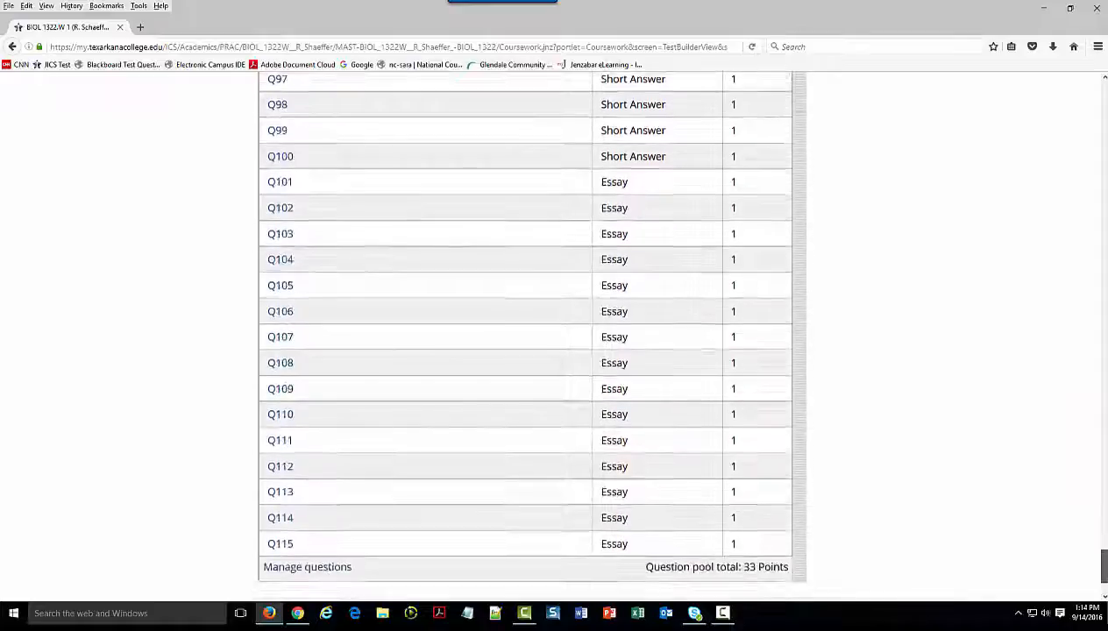
click(307, 568)
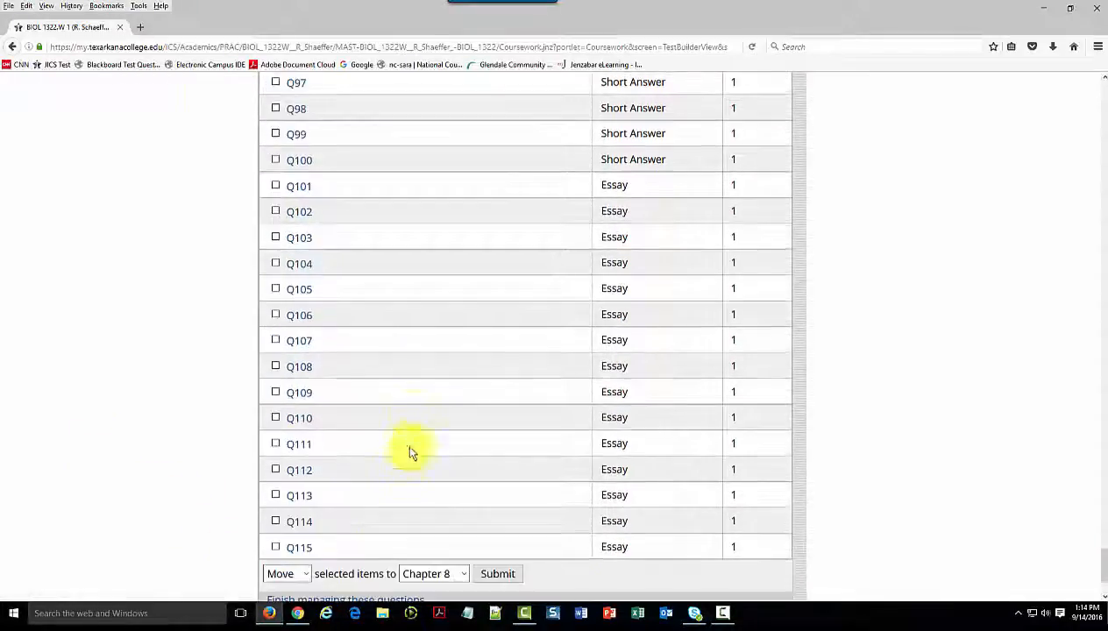
scroll(421, 386, up, 10)
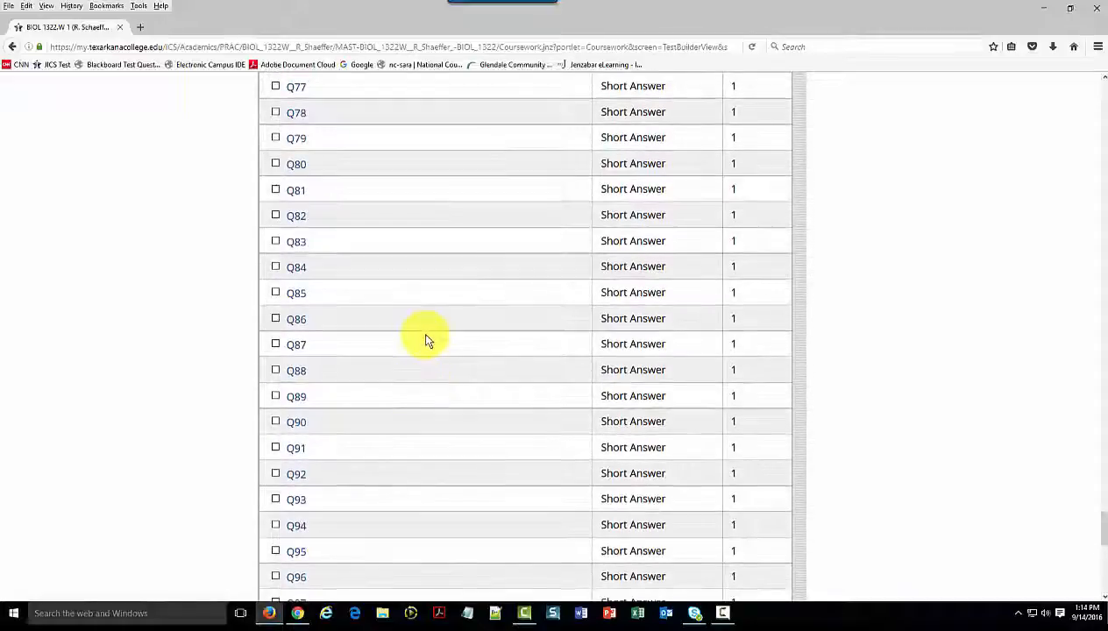
scroll(427, 341, up, 4)
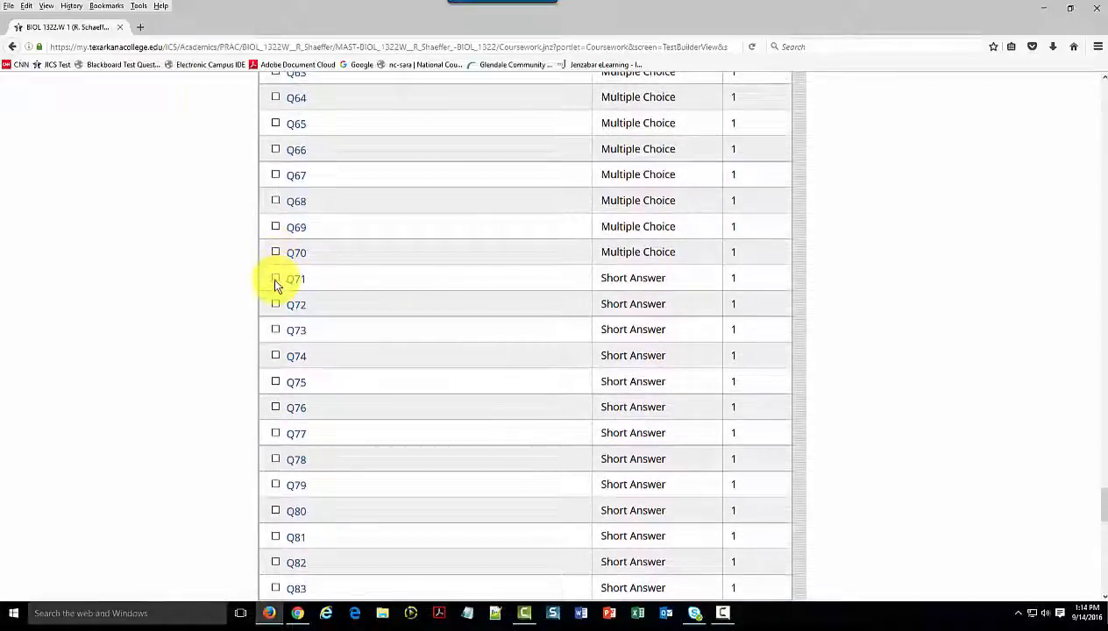
click(275, 279)
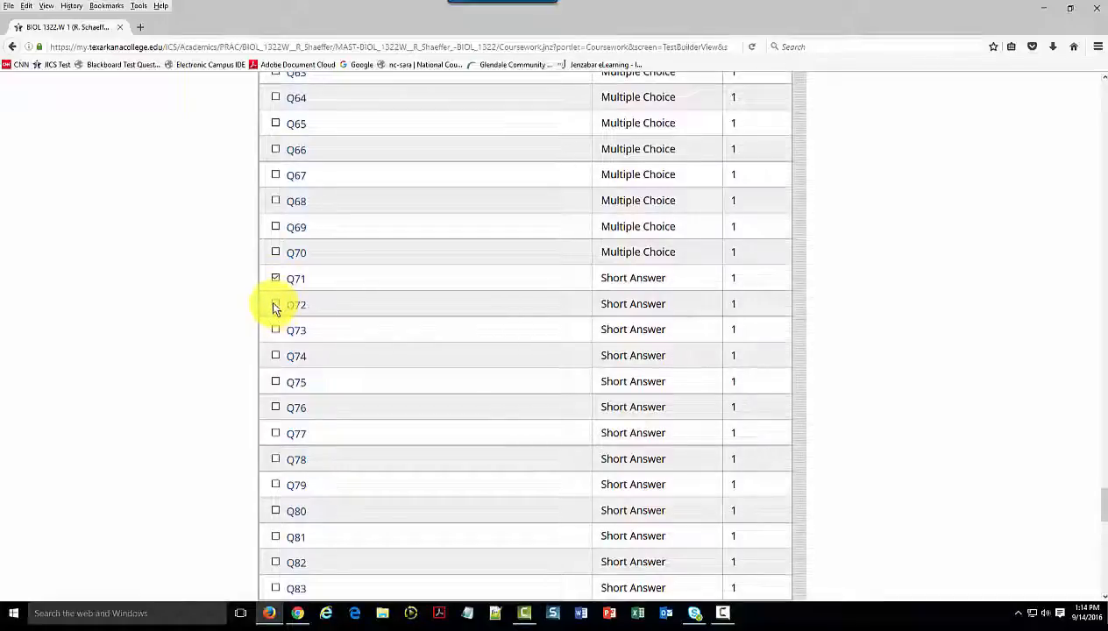
click(276, 305)
click(276, 331)
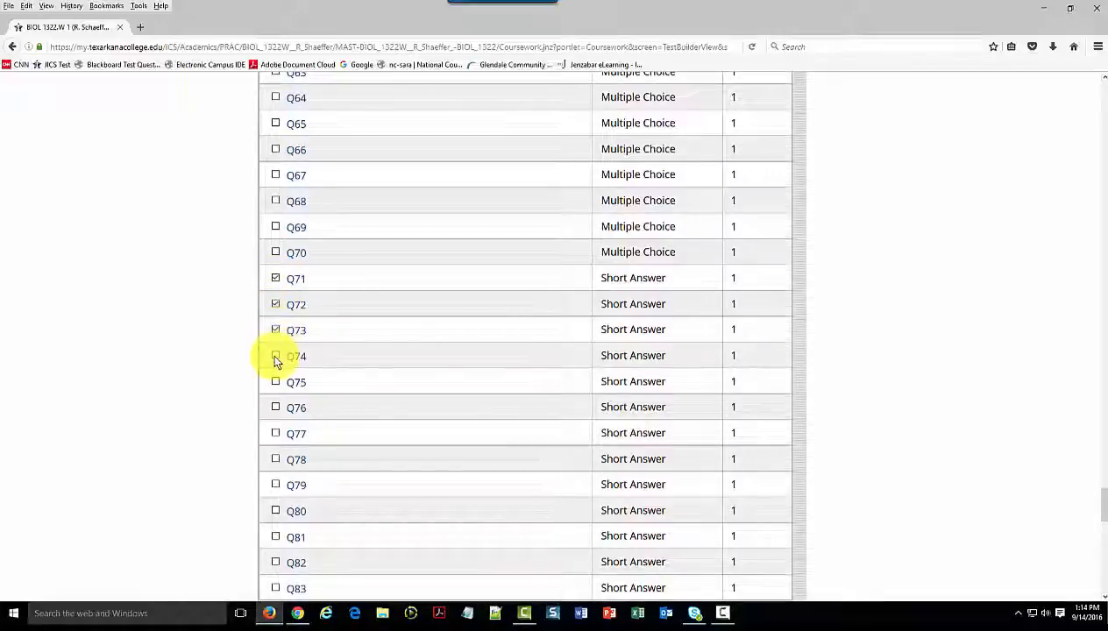
click(276, 355)
click(275, 383)
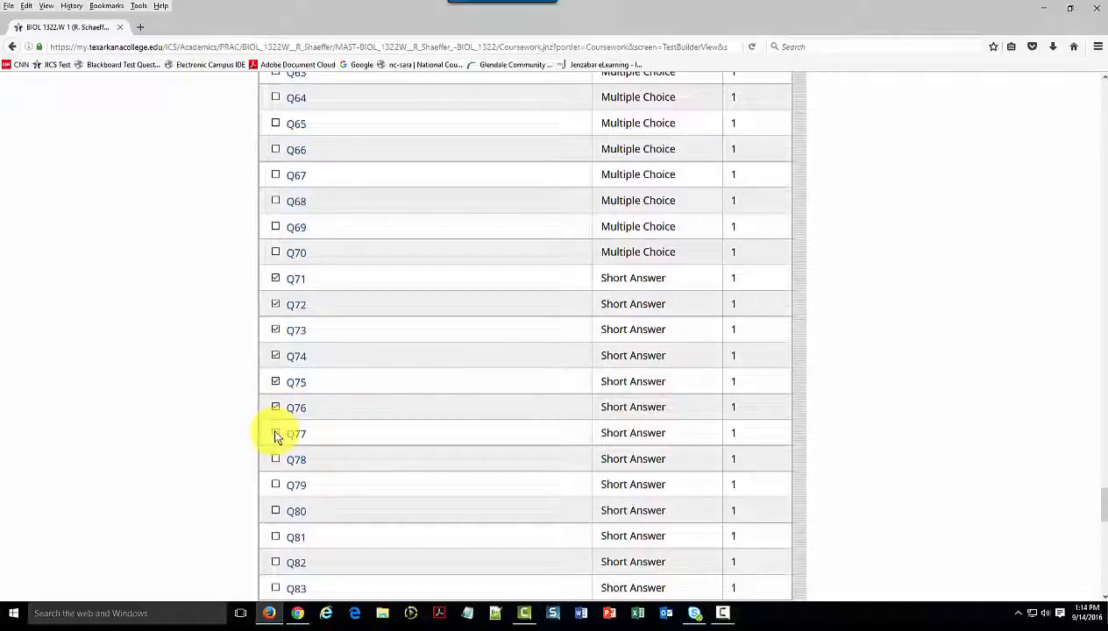
click(275, 435)
scroll(412, 407, down, 5)
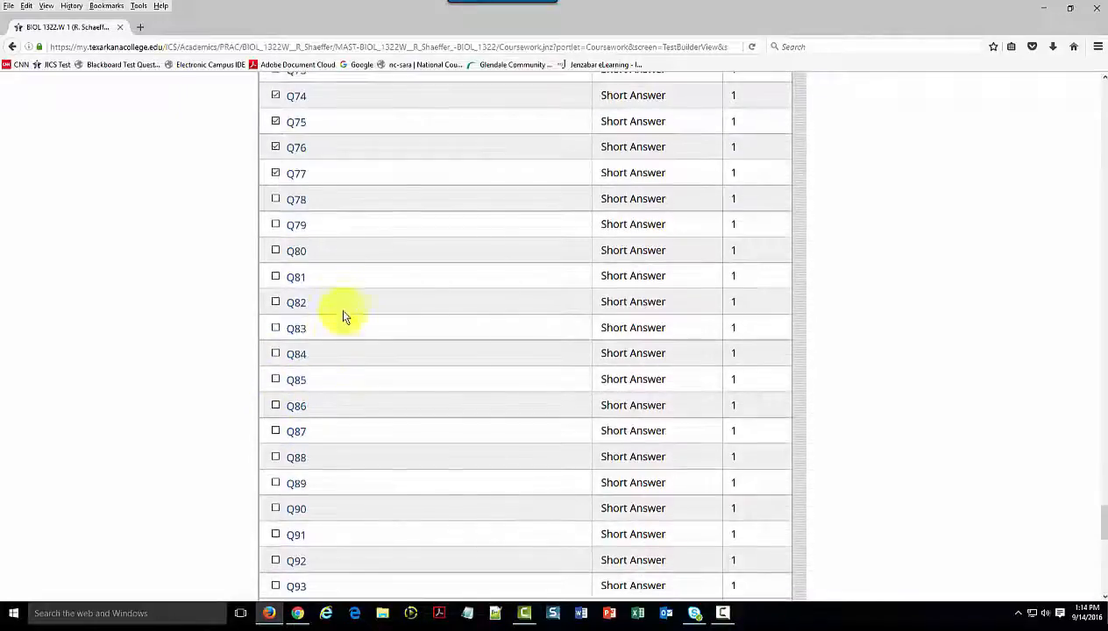
click(273, 198)
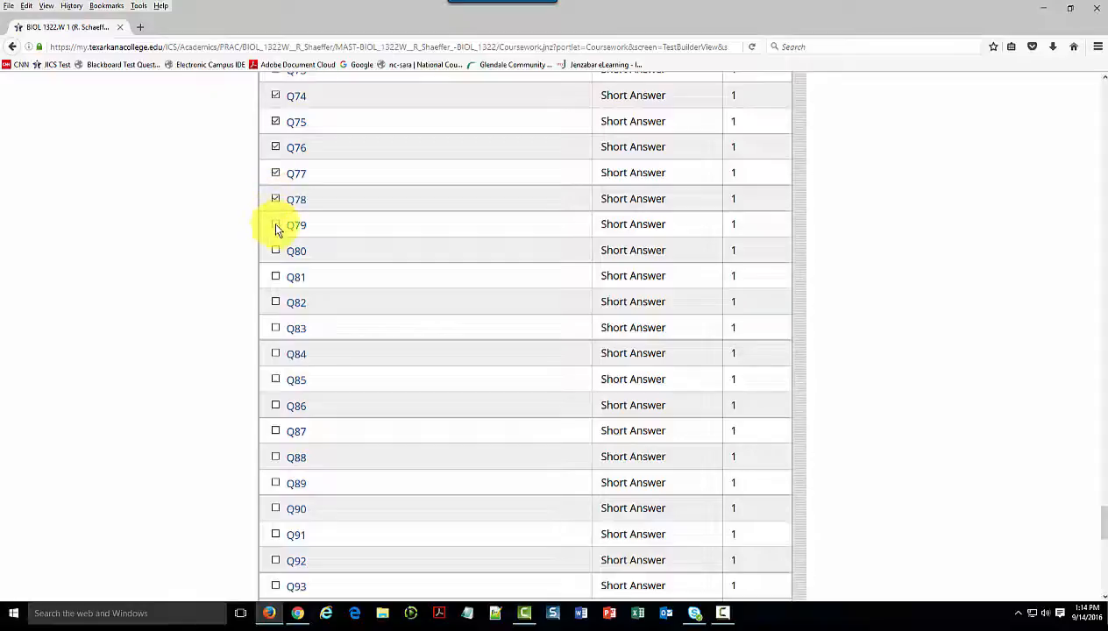
click(276, 227)
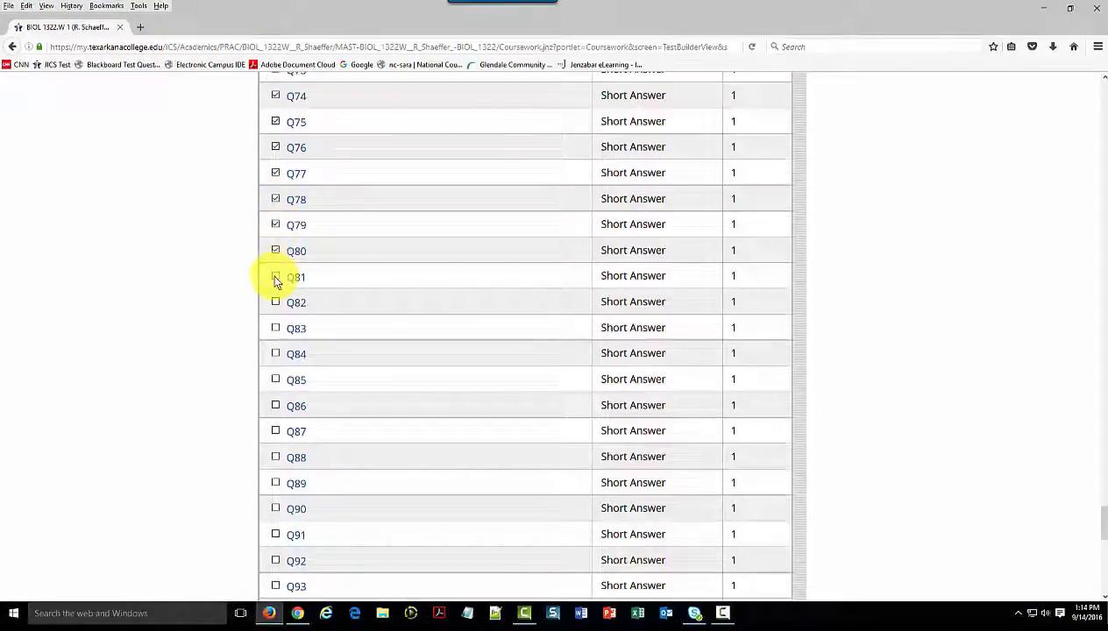
click(275, 275)
click(276, 329)
click(276, 355)
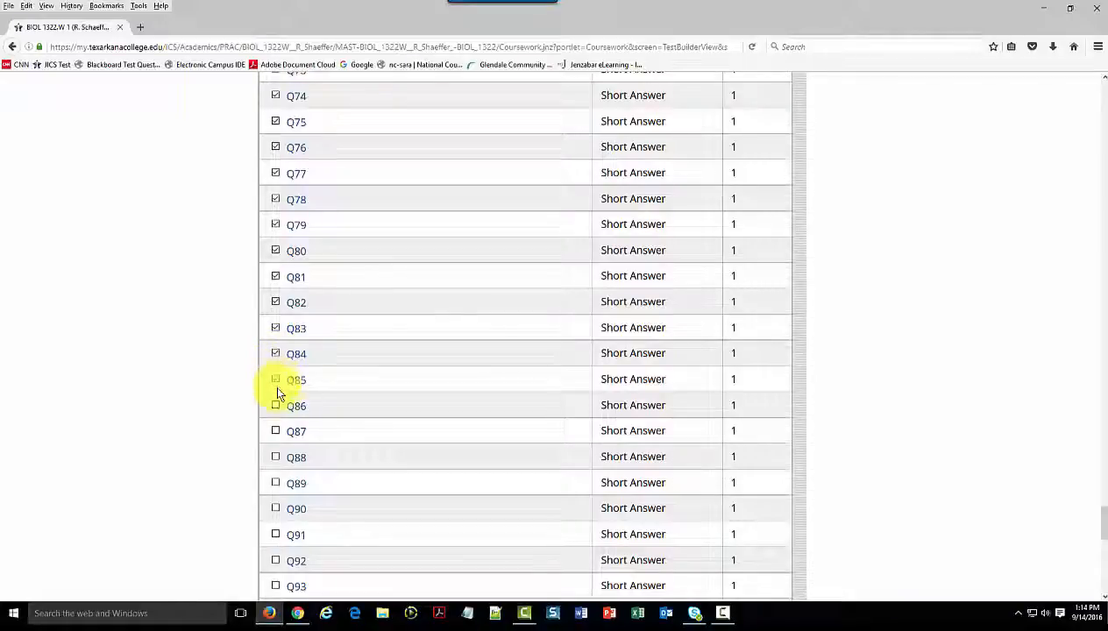
click(277, 408)
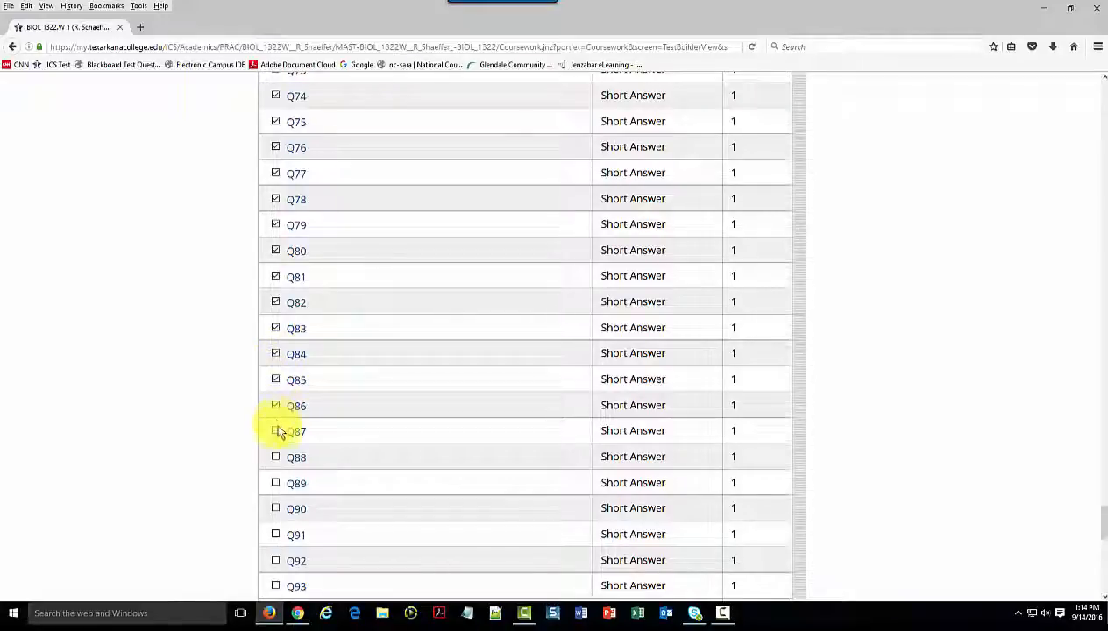
click(277, 484)
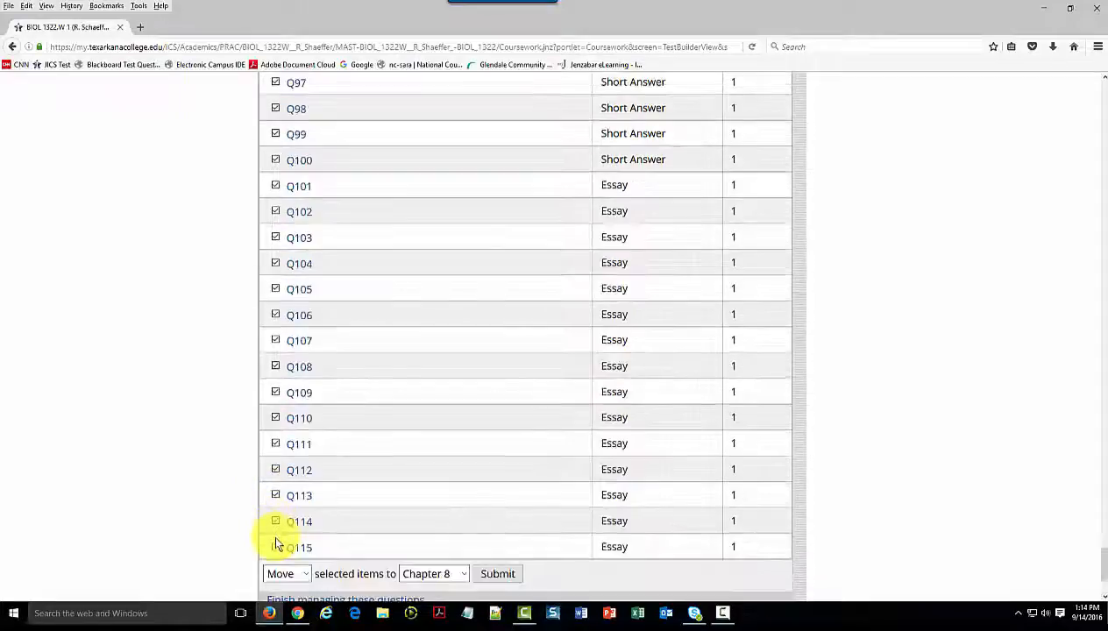
click(275, 526)
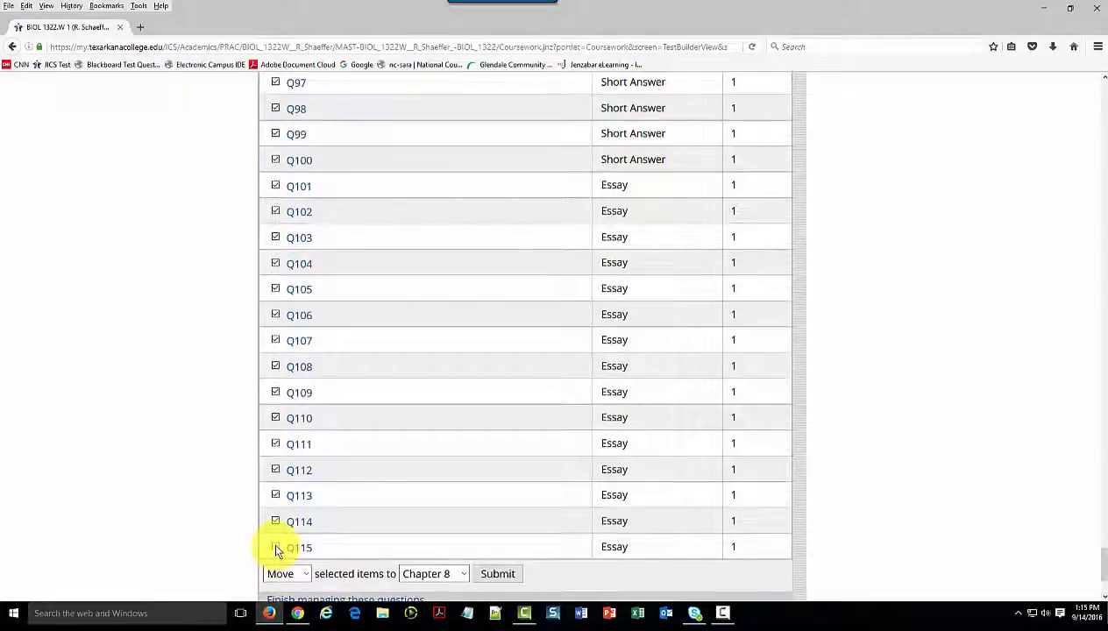
scroll(483, 451, down, 3)
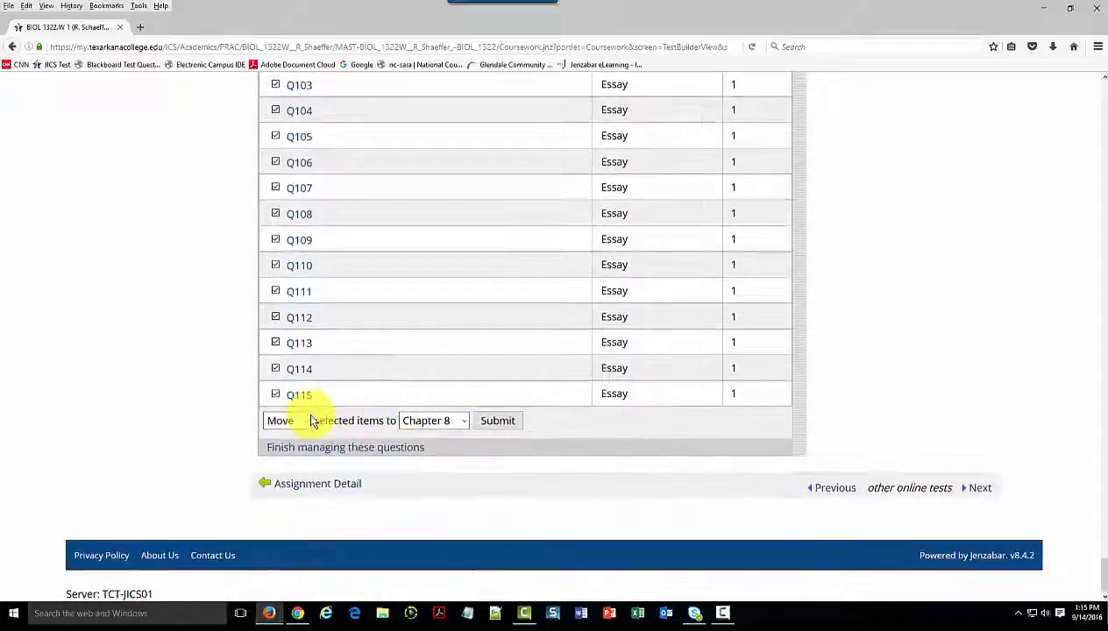
click(307, 419)
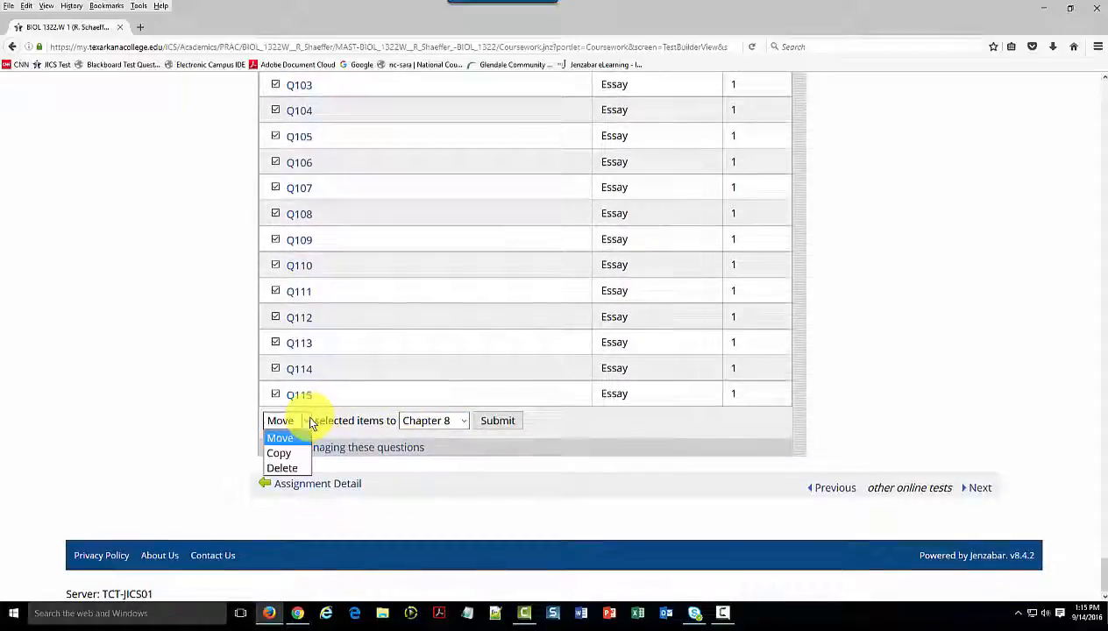
click(292, 472)
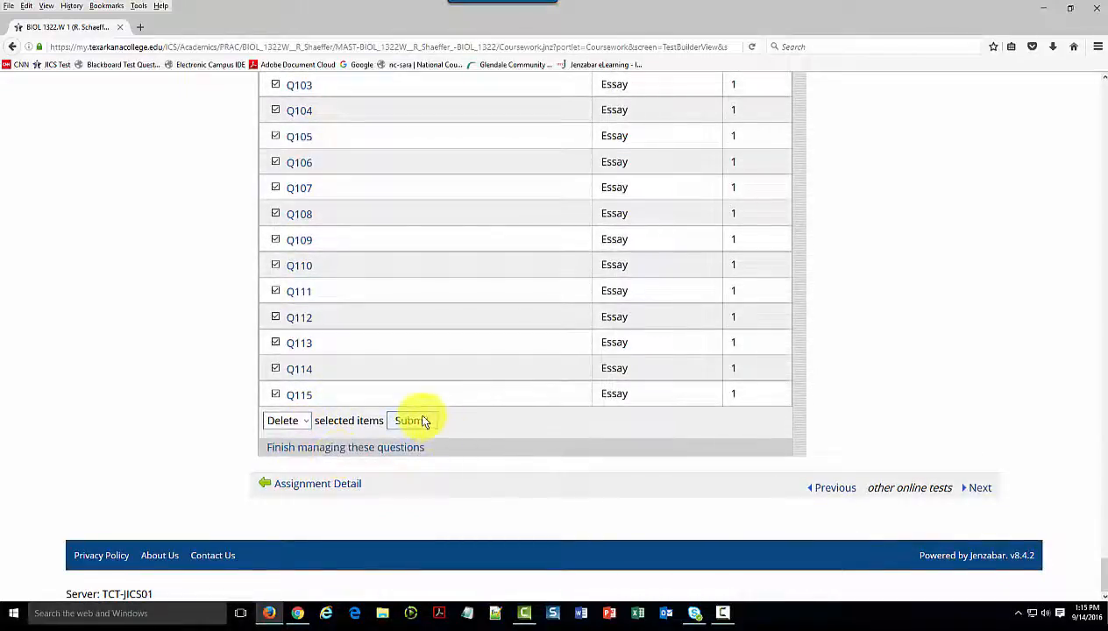
click(424, 421)
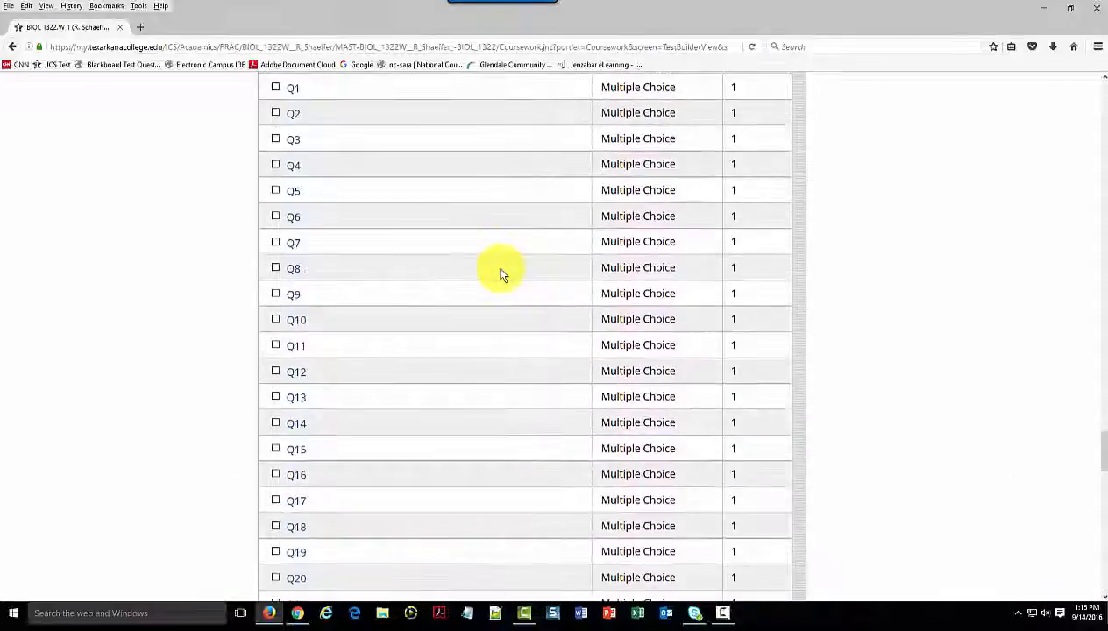
scroll(501, 274, up, 10)
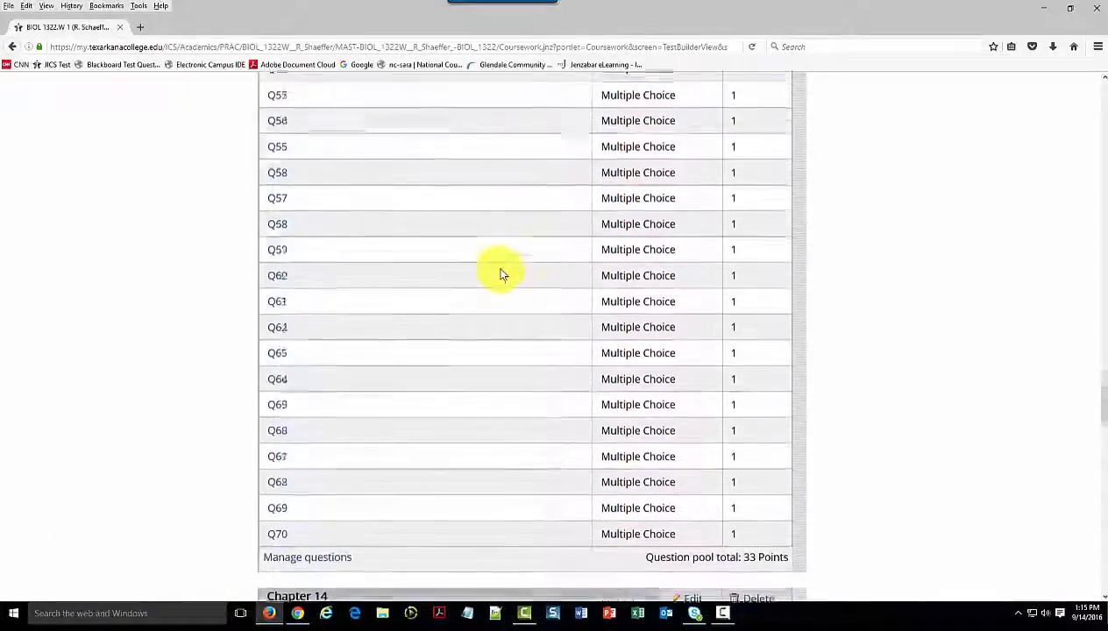
scroll(502, 274, up, 15)
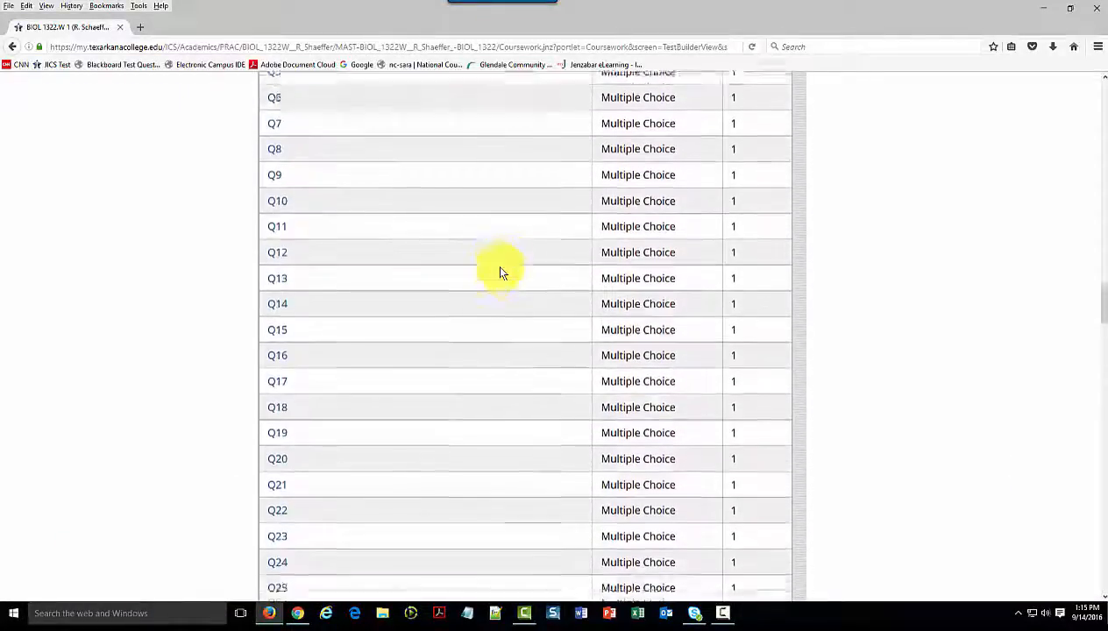
scroll(499, 272, up, 15)
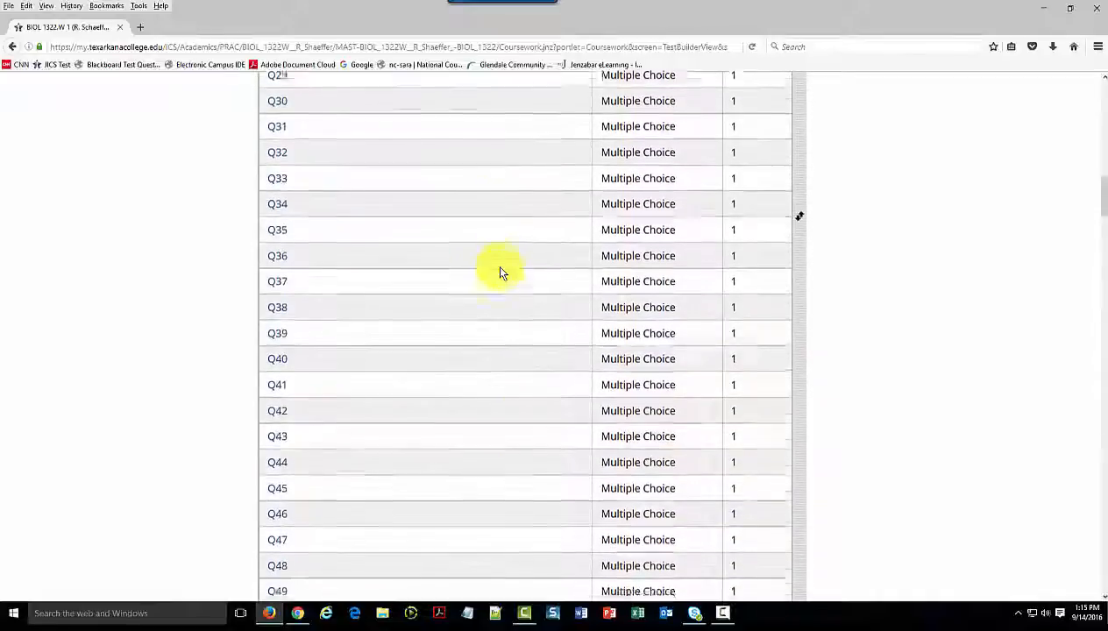
Preview the test and examine the questions on its first exam page
scroll(500, 272, up, 8)
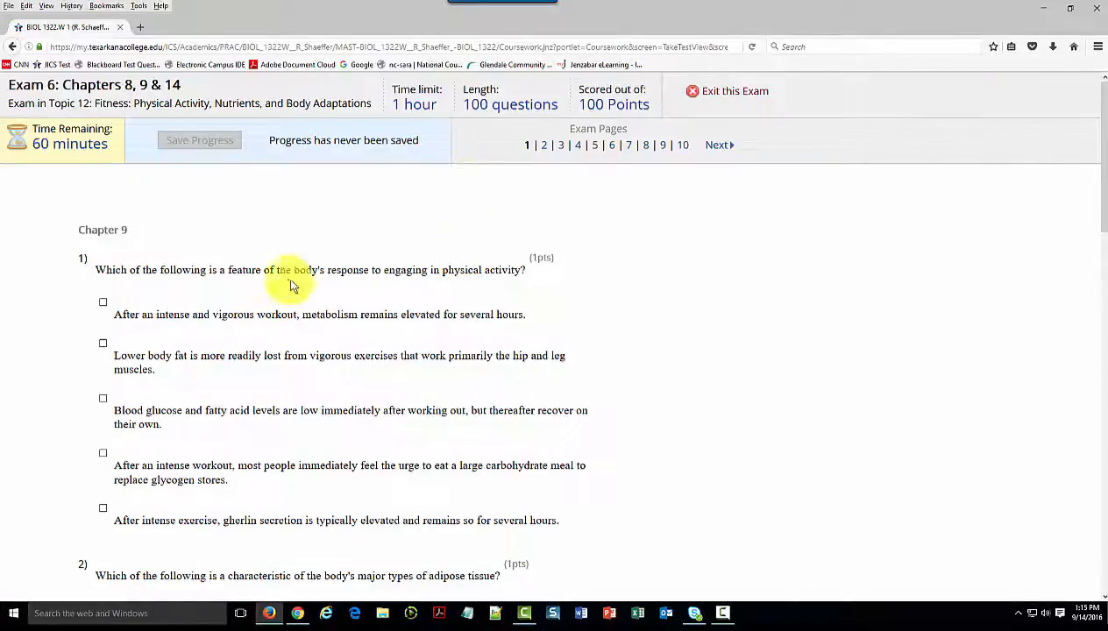
scroll(141, 272, down, 2)
scroll(141, 273, down, 20)
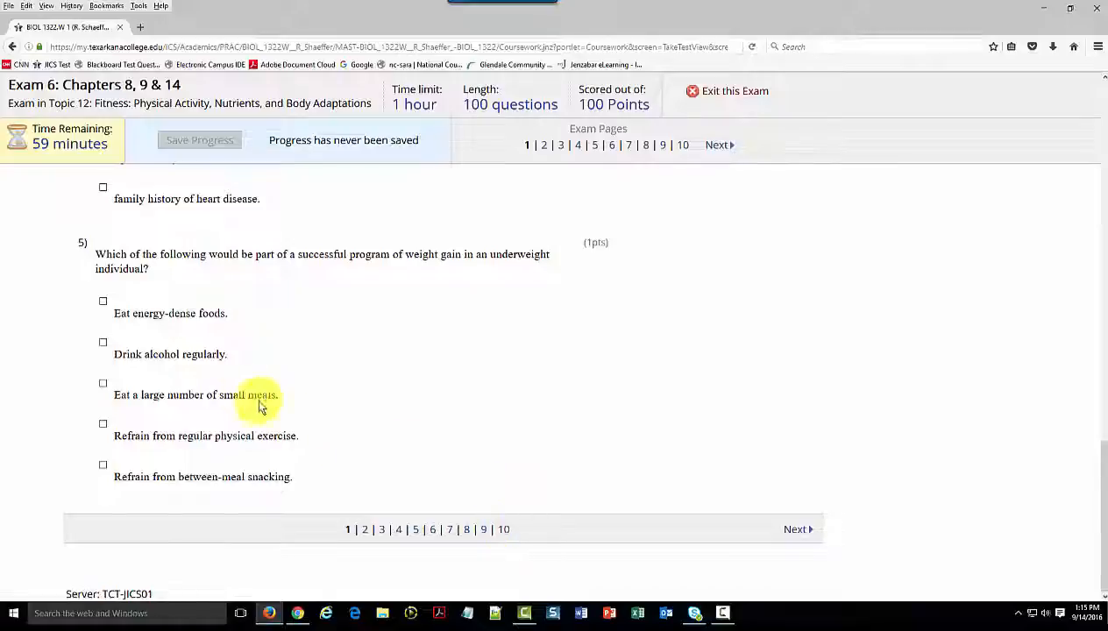
Review the questions on page 7 of the exam preview and exit the exam
click(451, 532)
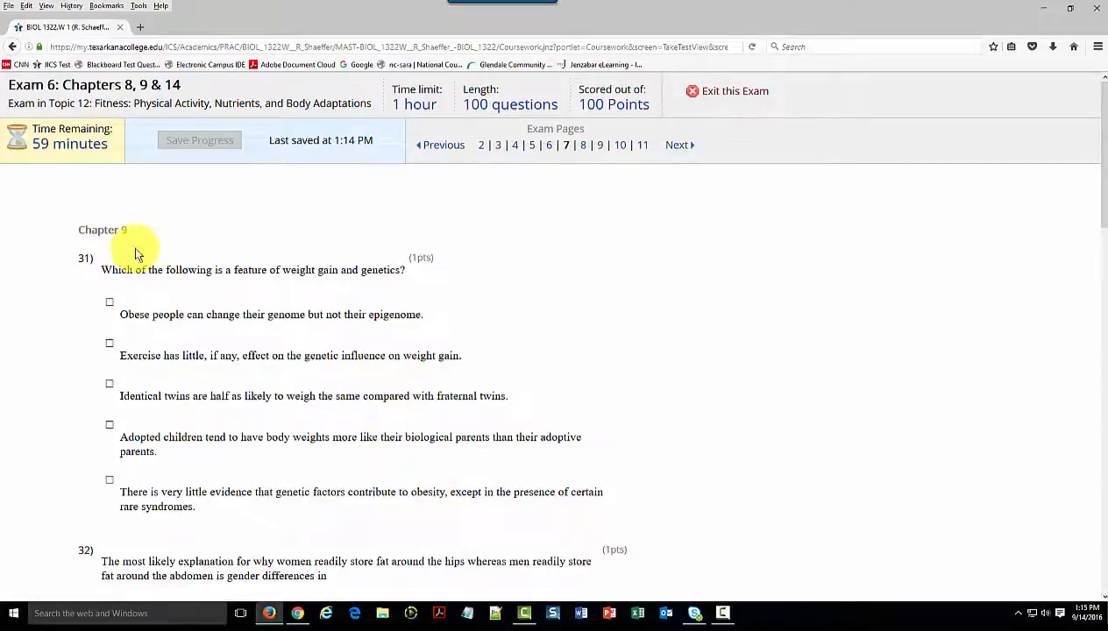
scroll(135, 254, down, 10)
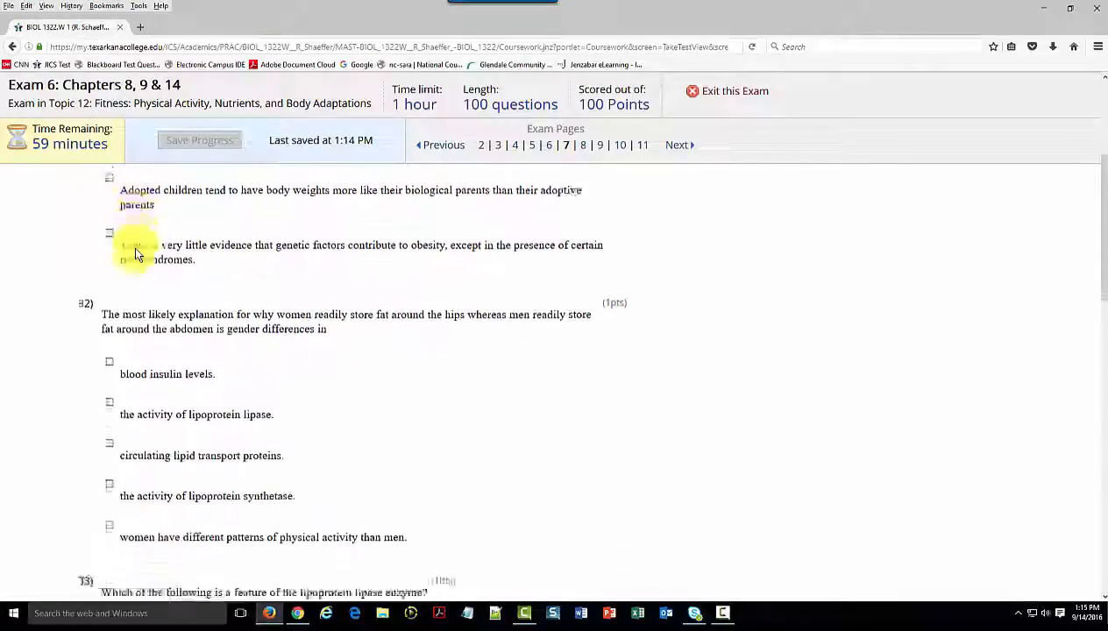
scroll(135, 253, down, 3)
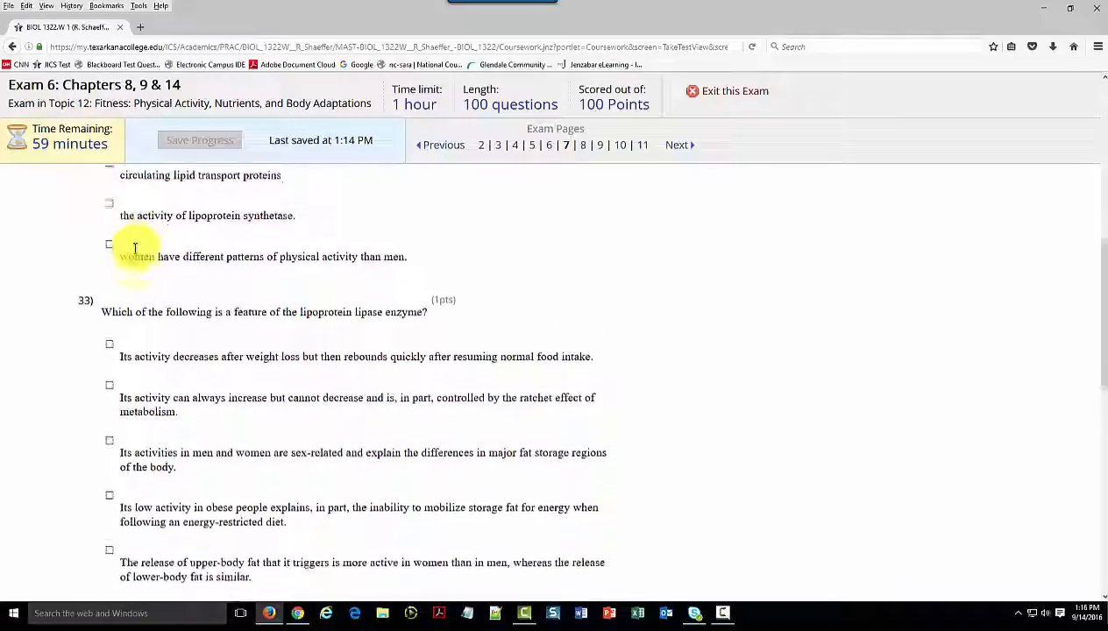
scroll(135, 249, up, 3)
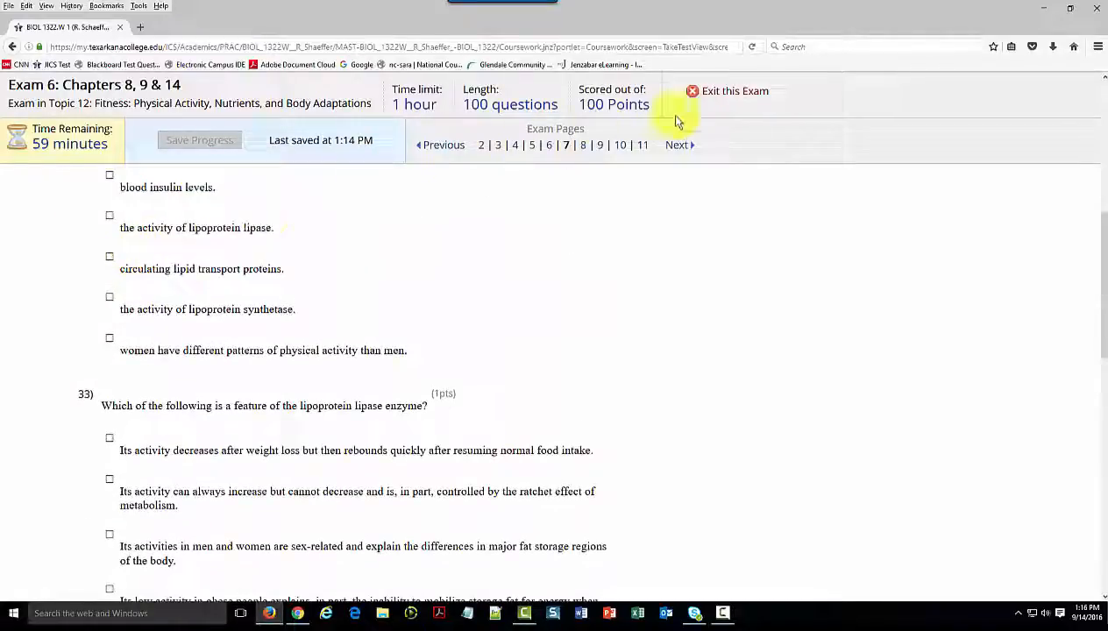
click(729, 92)
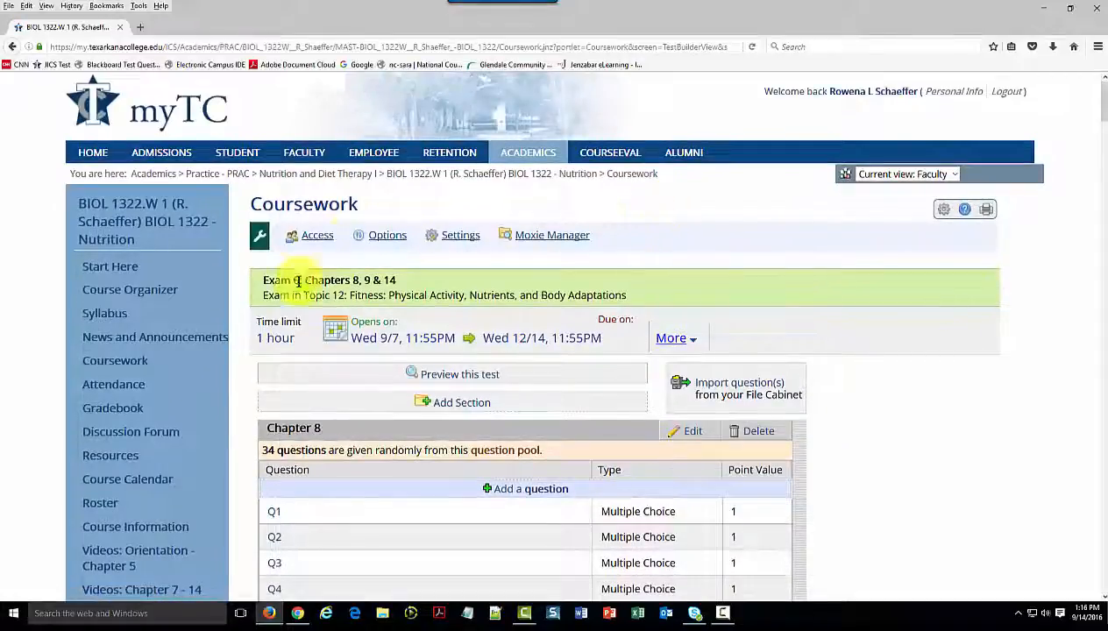
Return to the coursework list and check the "Exam 6: Chapters 8, 9 & 14" entry under Topic 12
click(111, 367)
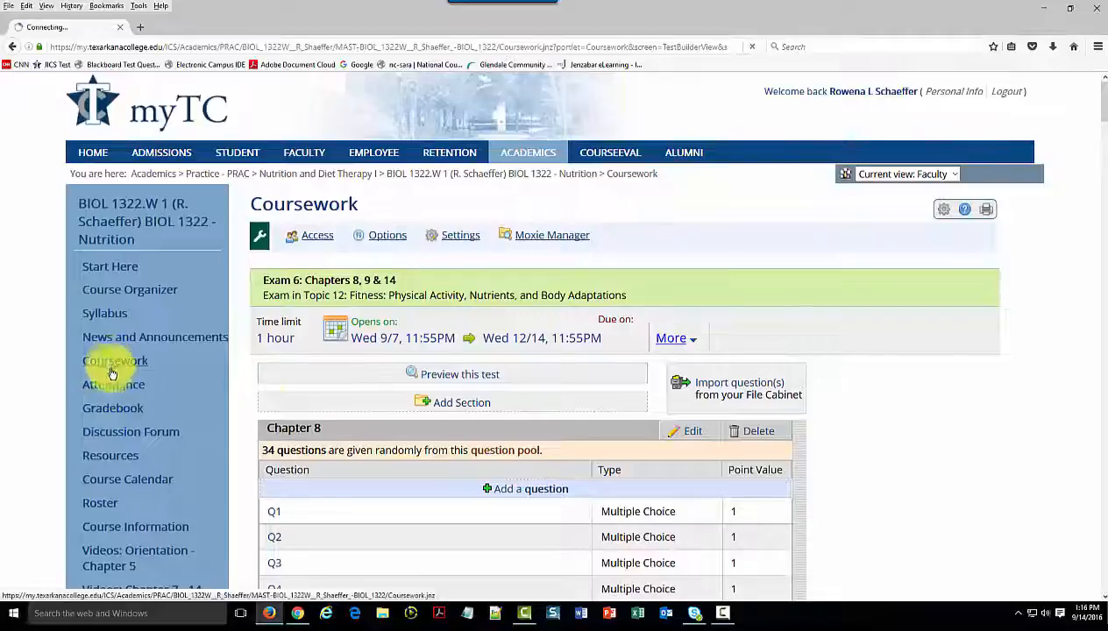
scroll(671, 372, down, 15)
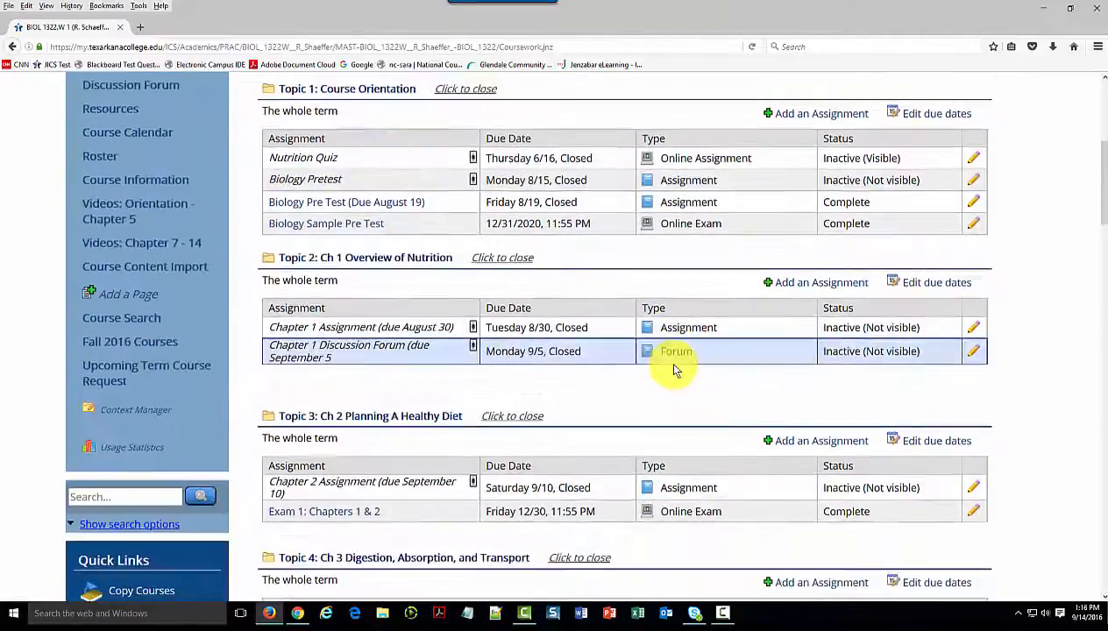
scroll(643, 375, down, 5)
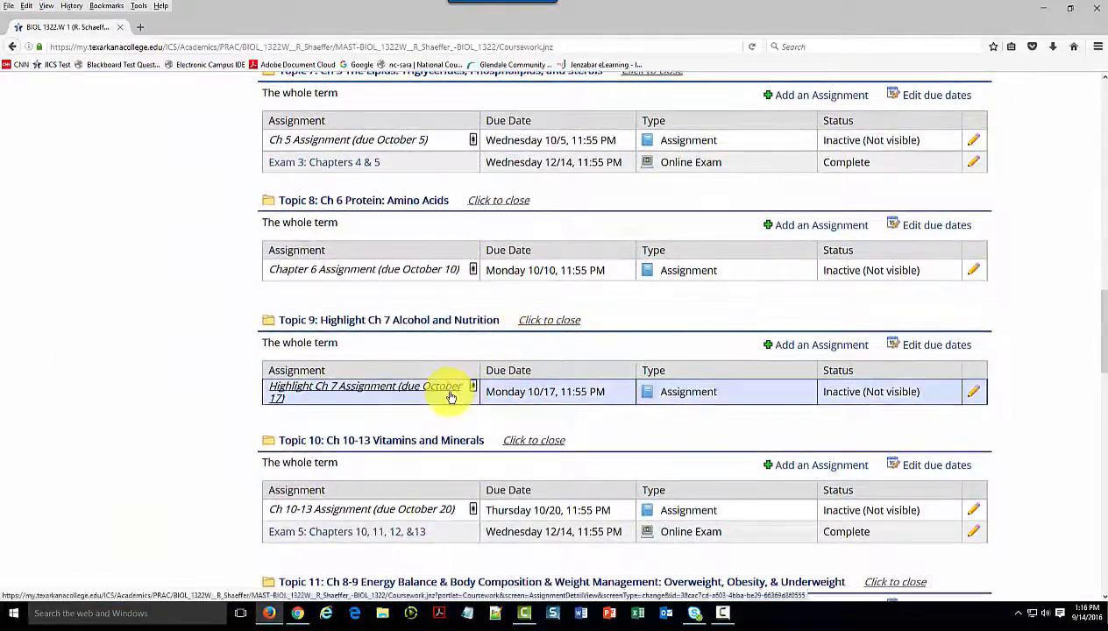
scroll(386, 449, down, 4)
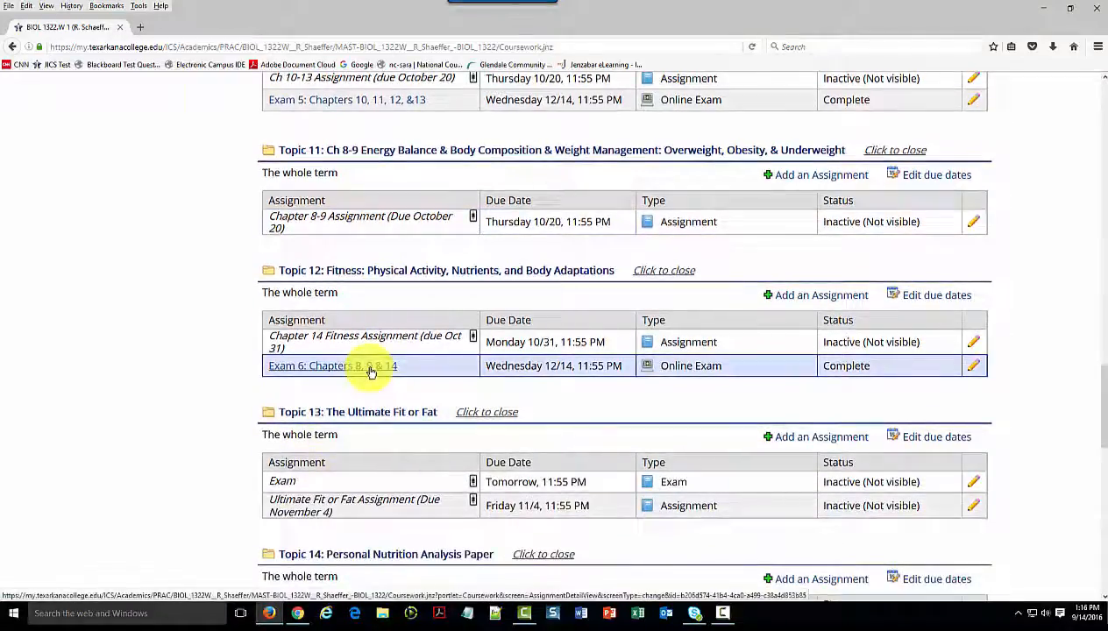
scroll(564, 282, up, 15)
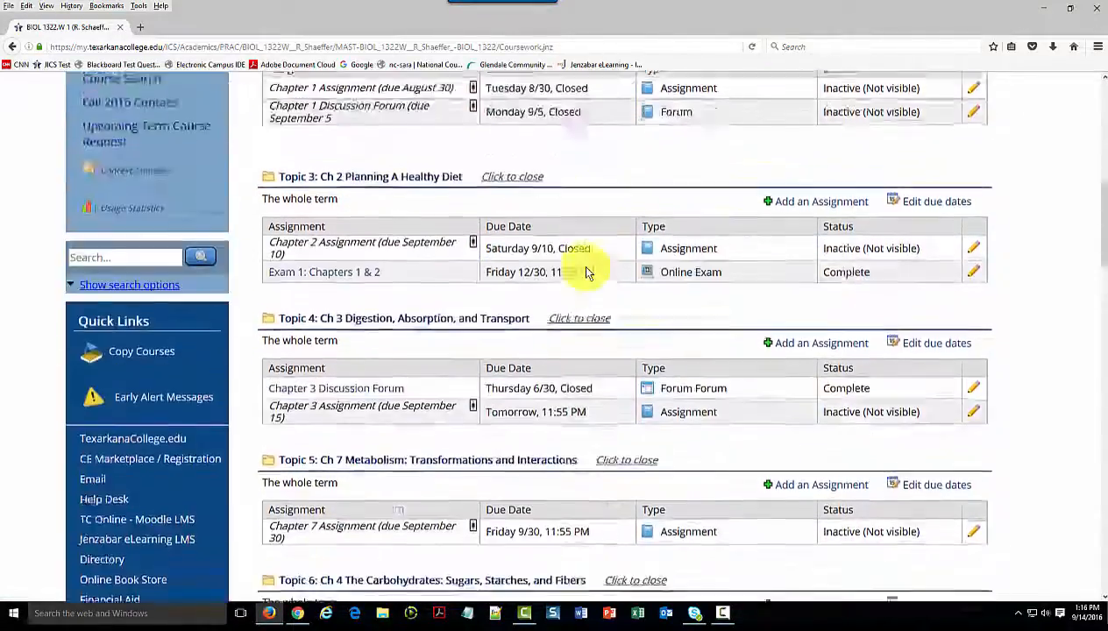
scroll(585, 267, up, 5)
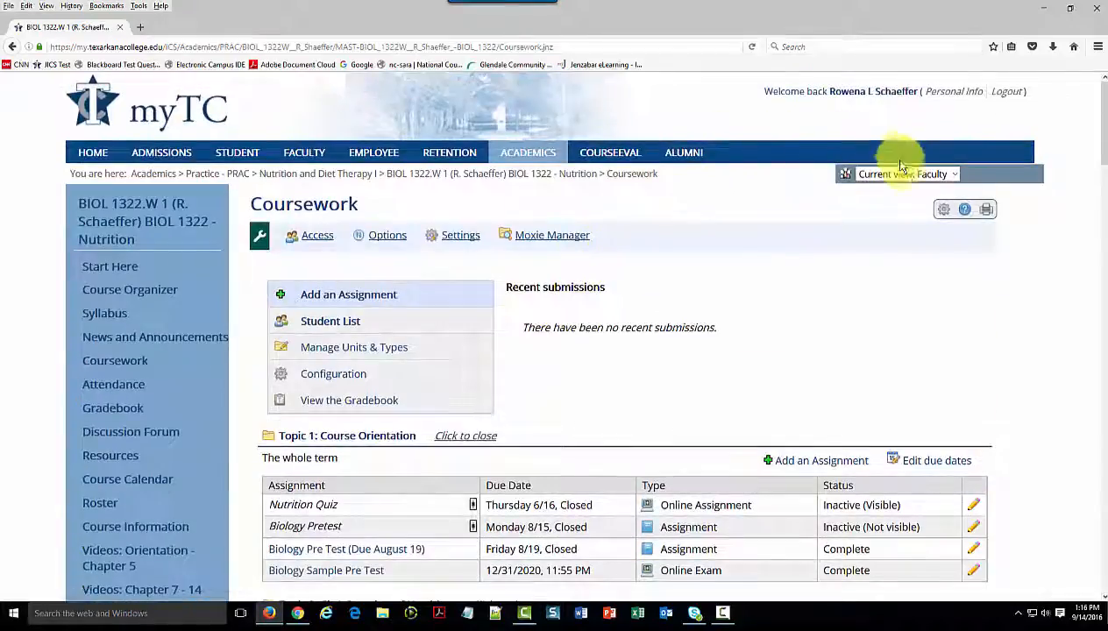
Change the course's current view from Faculty to Students
click(896, 173)
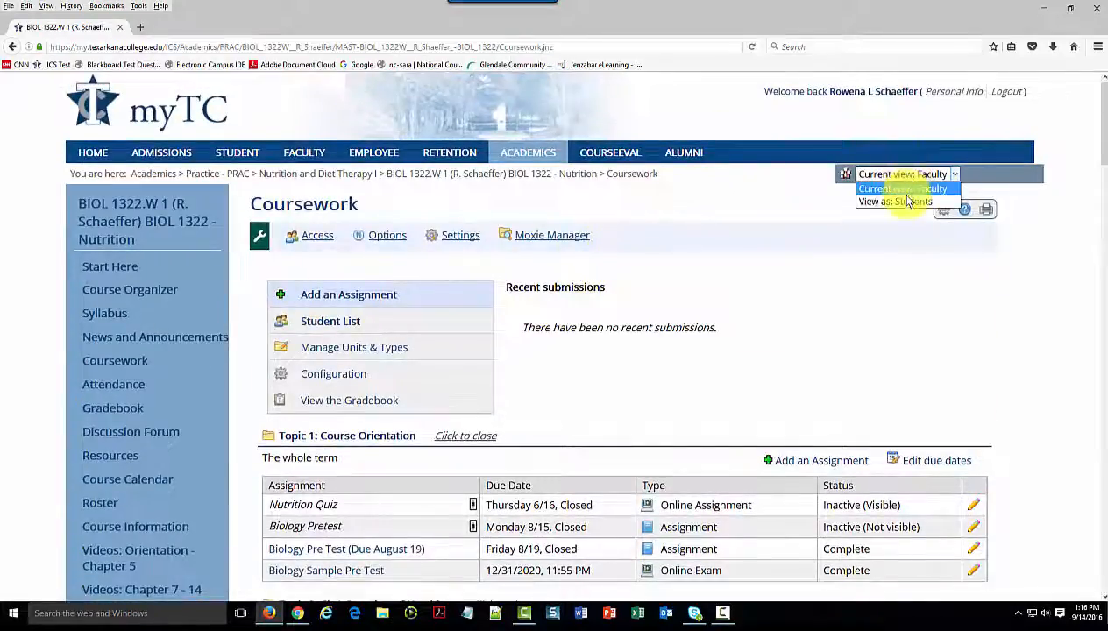
click(908, 202)
click(1005, 175)
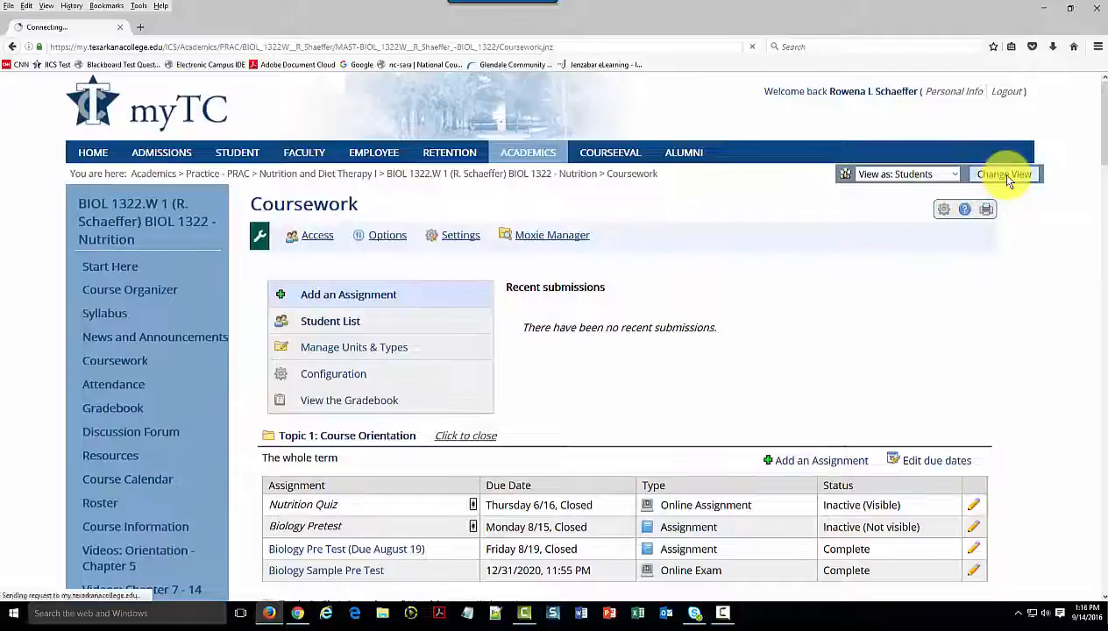
Open "Exam 6: Chapters 8, 9 & 14" under Topic 12 and start the exam as a student
scroll(527, 280, down, 20)
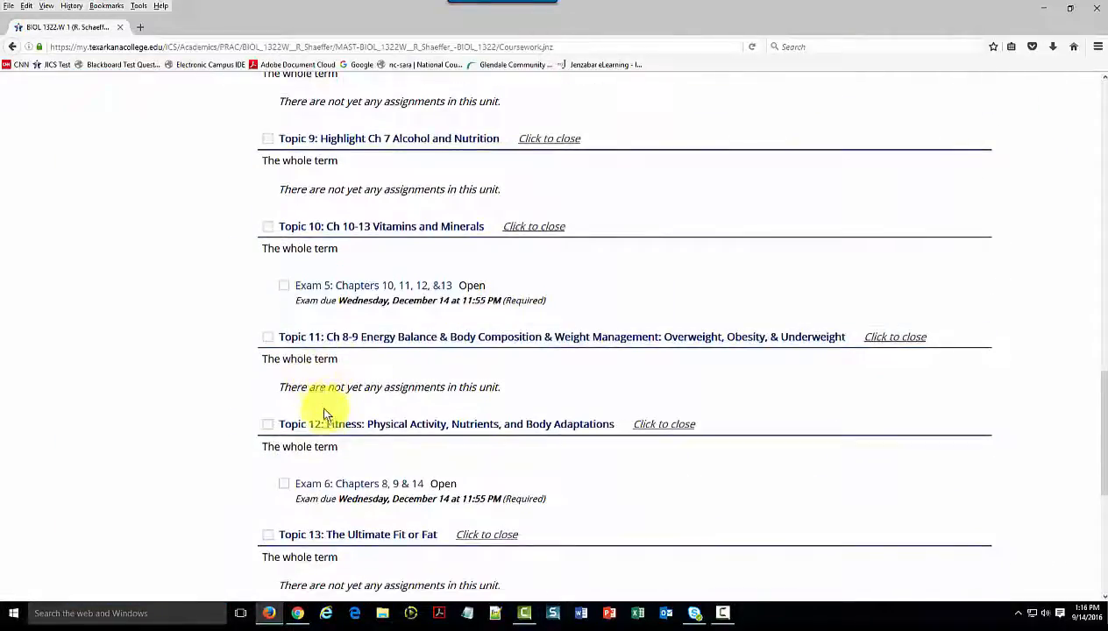
click(354, 488)
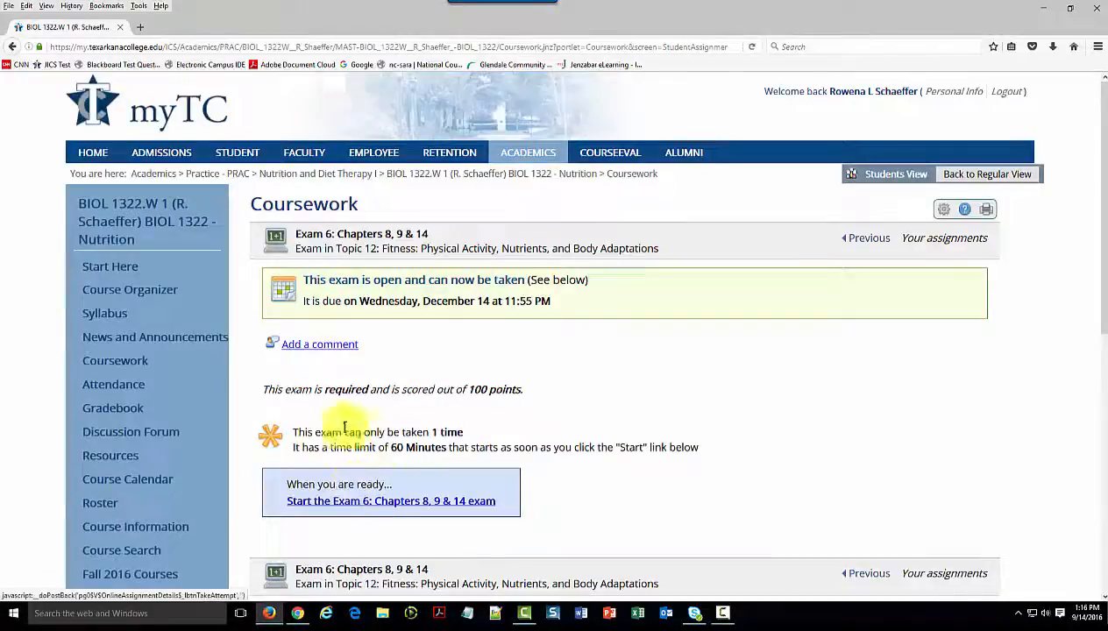
click(411, 506)
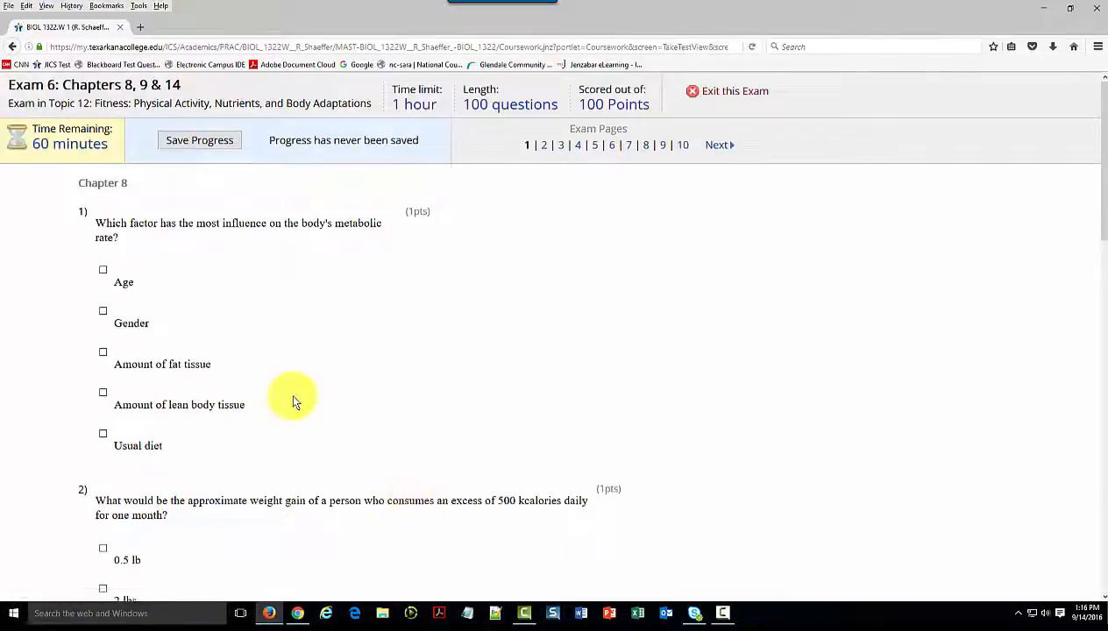
Examine the questions and answer choices on the first page of the started student exam
scroll(293, 397, down, 4)
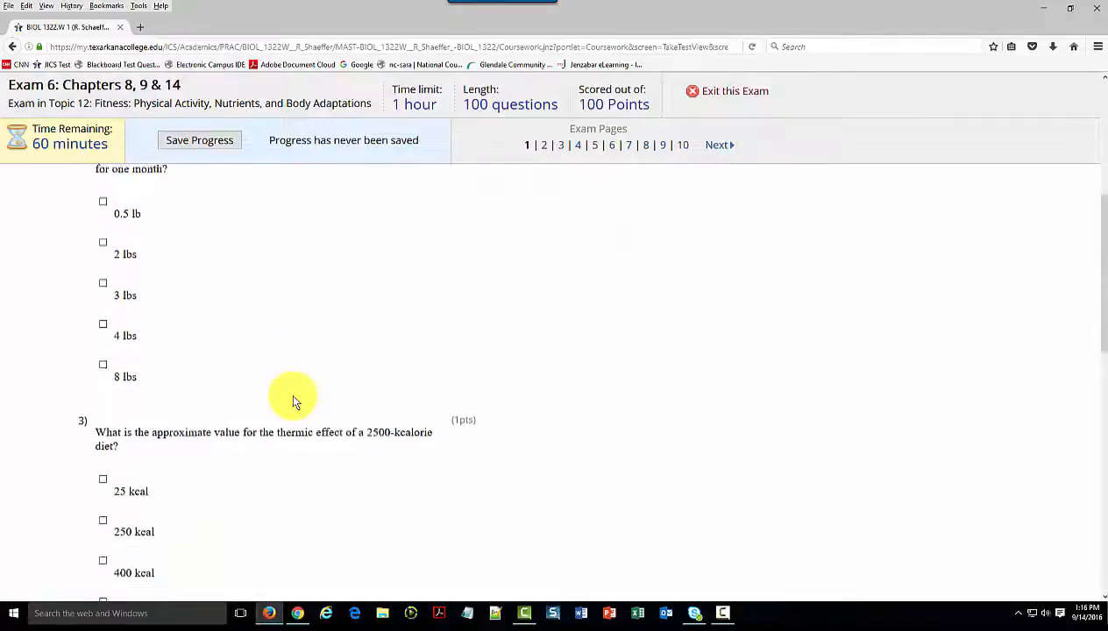
scroll(293, 401, down, 9)
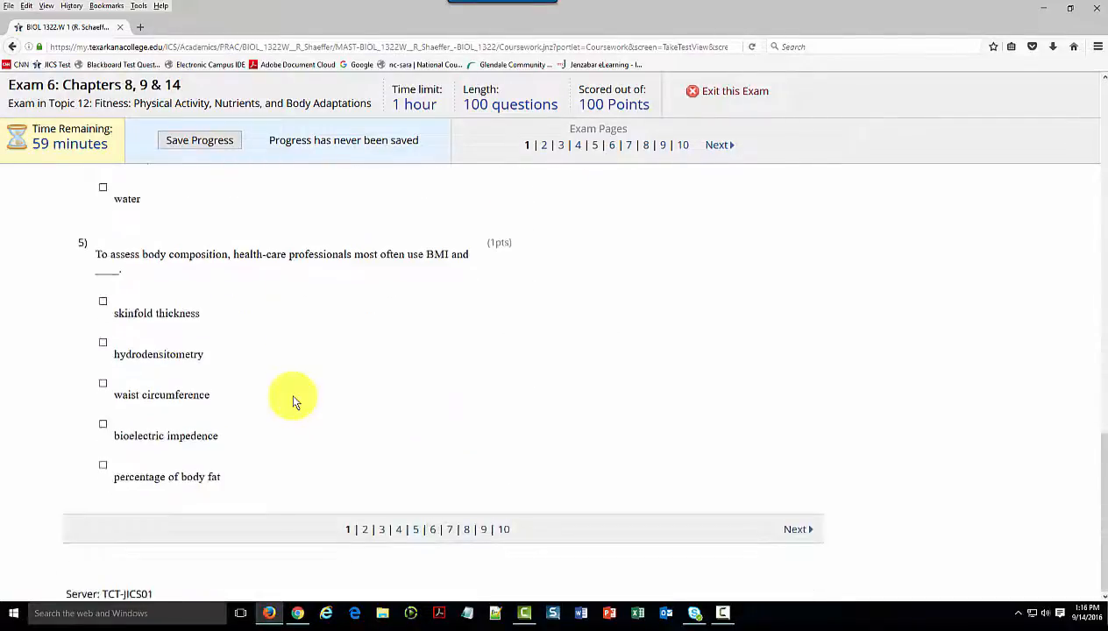
scroll(293, 402, up, 8)
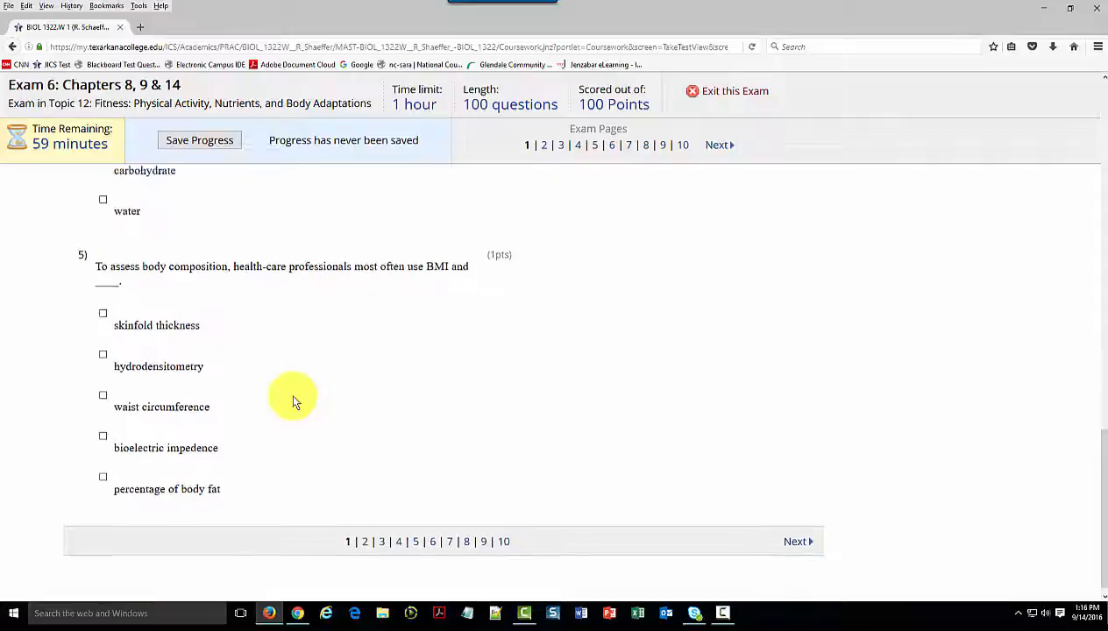
scroll(294, 399, up, 4)
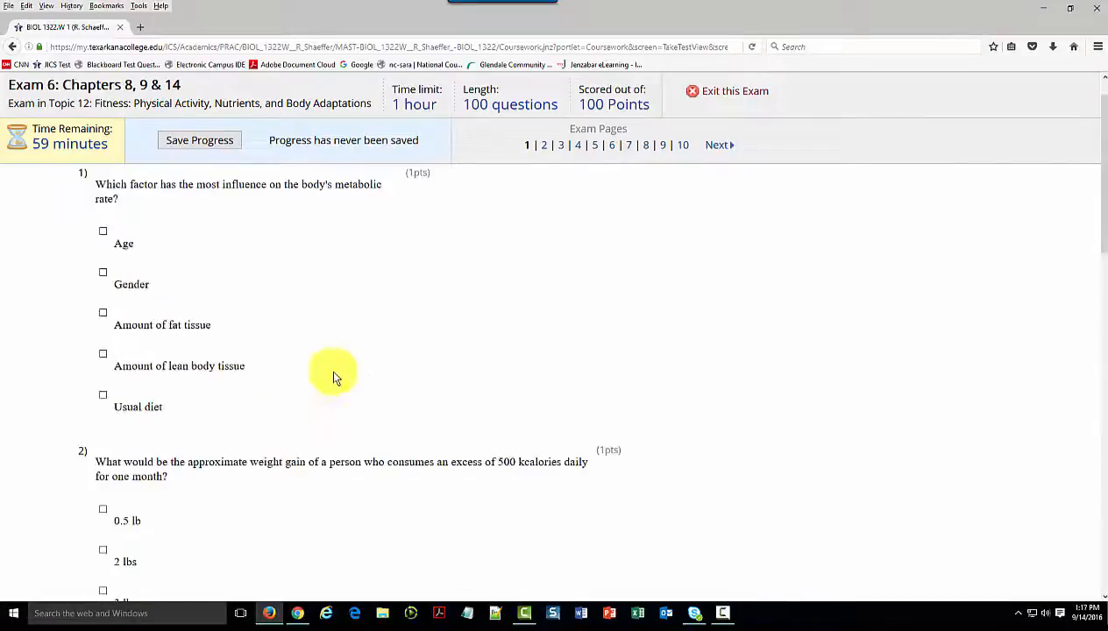